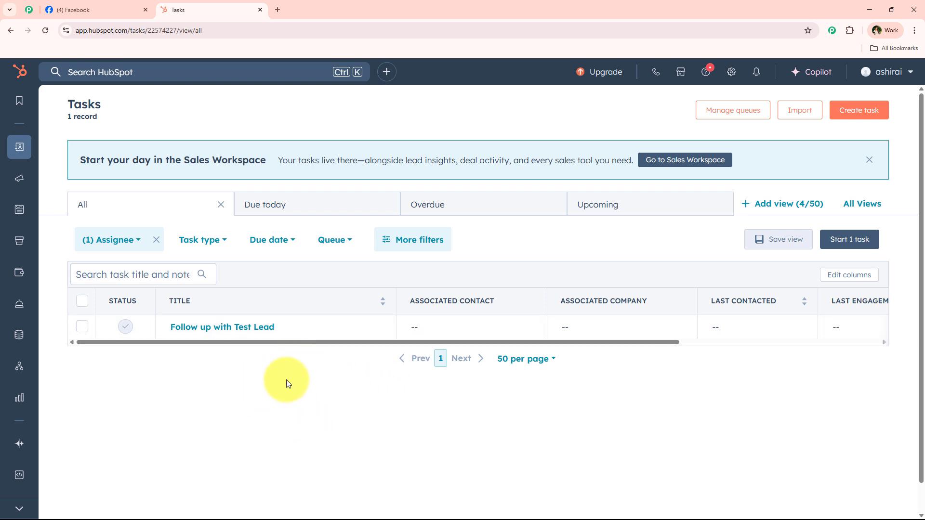
Load the Pabbly website in a new Chrome tab.
{"action": "left_click", "coordinate": [280, 7]}
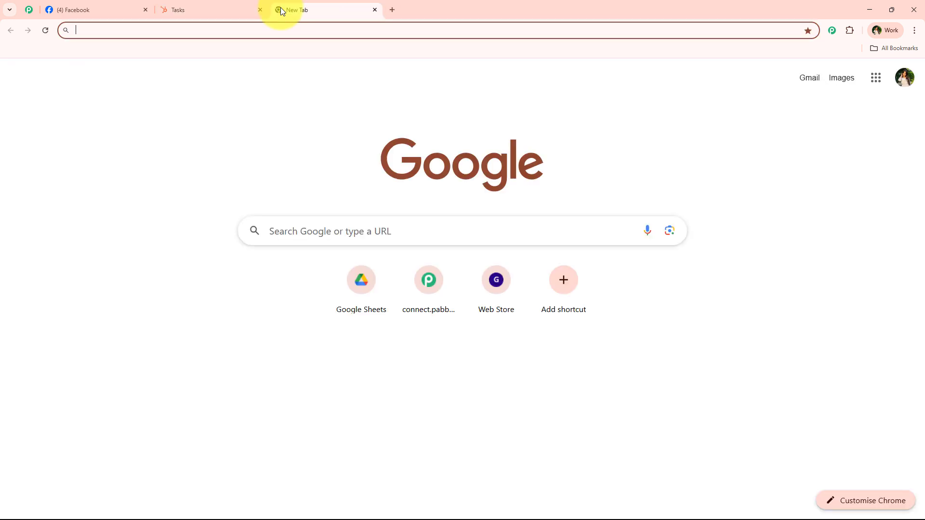
{"action": "type", "text": "p"}
{"action": "key", "text": "Return"}
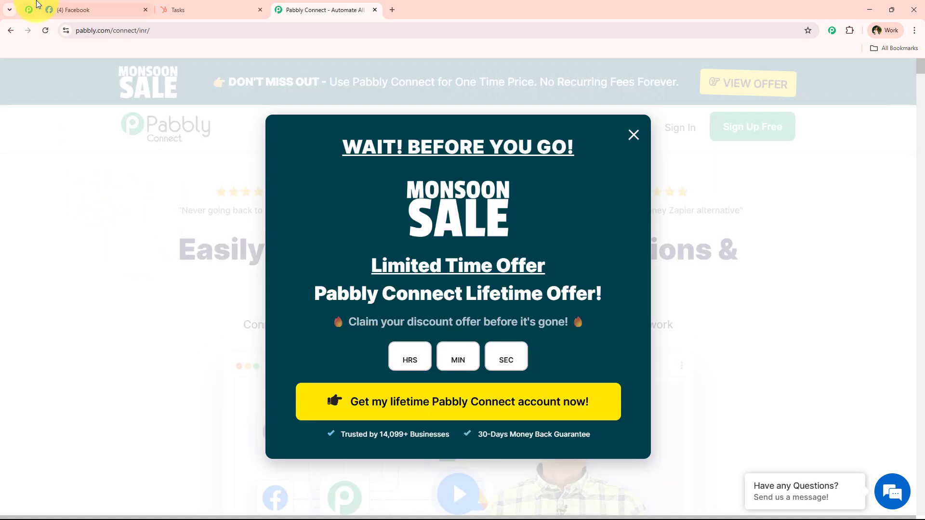
Open the Pabbly Community page and scroll down to its team section.
{"action": "left_click", "coordinate": [29, 9]}
{"action": "scroll", "coordinate": [120, 206], "scroll_direction": "down", "scroll_amount": 2}
{"action": "scroll", "coordinate": [120, 206], "scroll_direction": "down", "scroll_amount": 8}
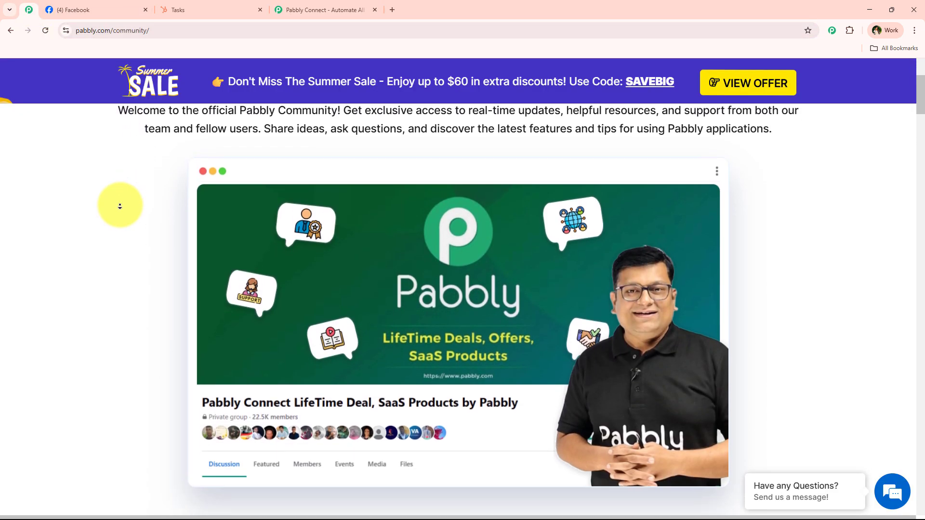
{"action": "scroll", "coordinate": [120, 205], "scroll_direction": "down", "scroll_amount": 6}
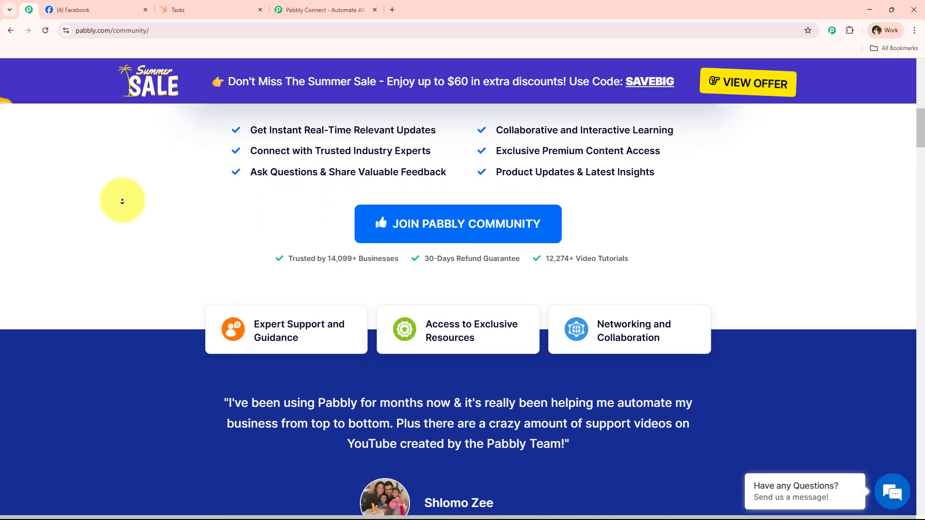
{"action": "scroll", "coordinate": [122, 202], "scroll_direction": "down", "scroll_amount": 6}
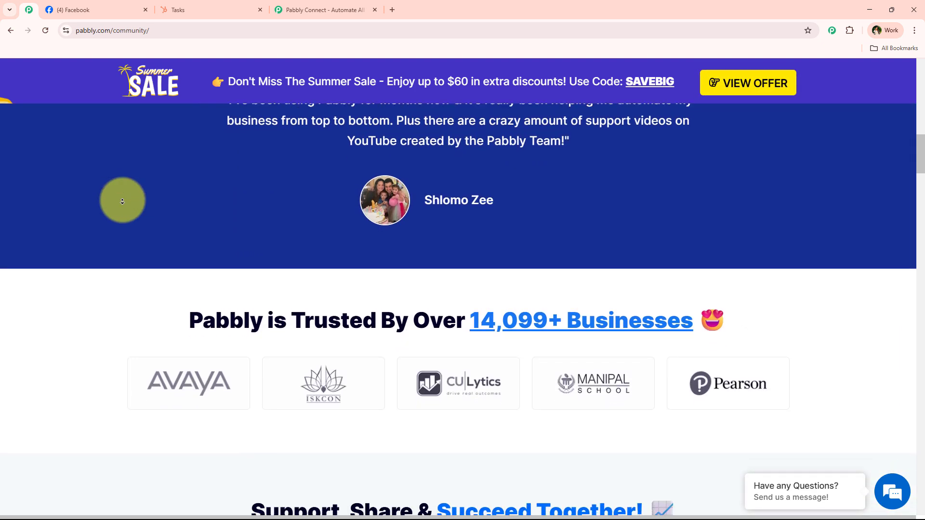
{"action": "scroll", "coordinate": [123, 201], "scroll_direction": "down", "scroll_amount": 6}
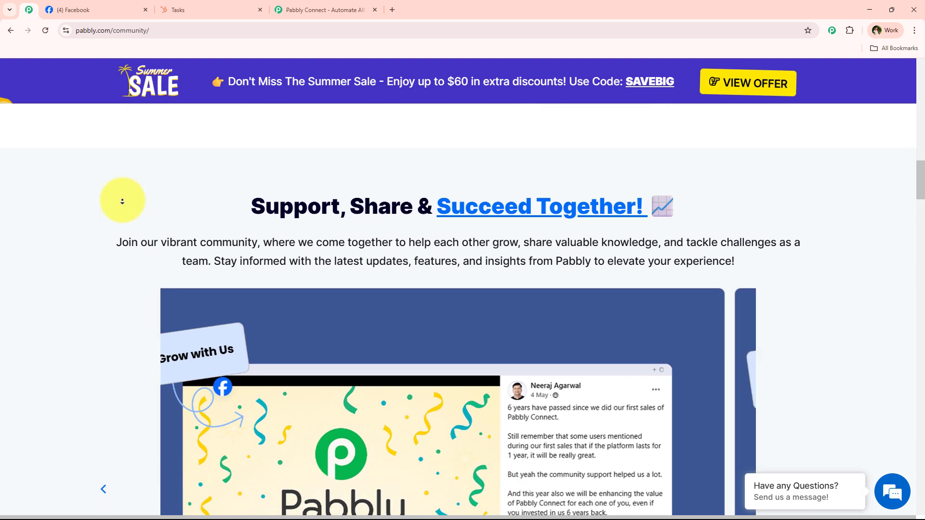
{"action": "scroll", "coordinate": [122, 201], "scroll_direction": "down", "scroll_amount": 6}
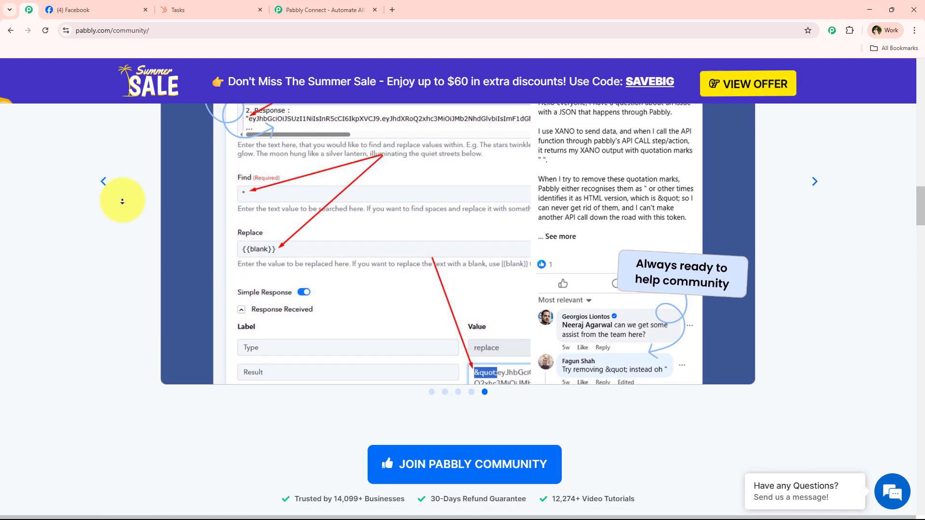
{"action": "scroll", "coordinate": [122, 201], "scroll_direction": "down", "scroll_amount": 6}
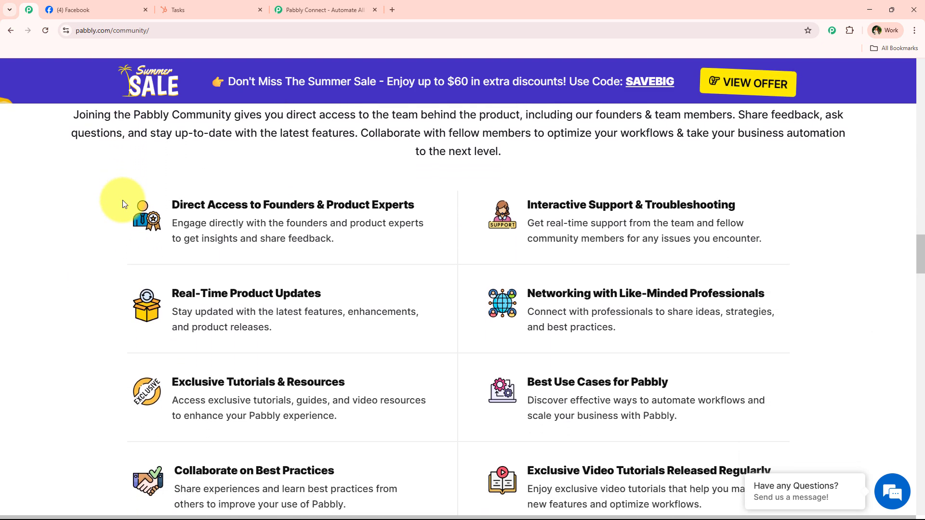
{"action": "scroll", "coordinate": [420, 383], "scroll_direction": "down", "scroll_amount": 1}
{"action": "scroll", "coordinate": [291, 265], "scroll_direction": "down", "scroll_amount": 8}
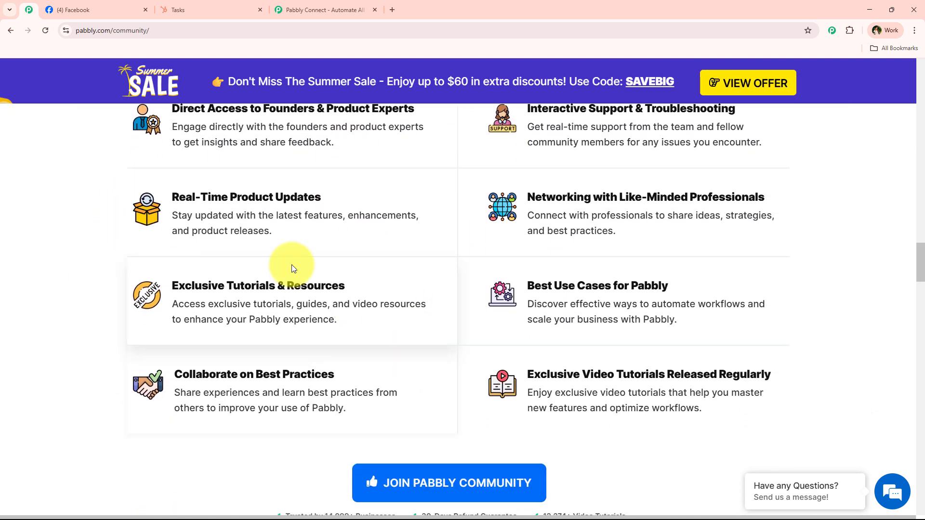
{"action": "scroll", "coordinate": [294, 245], "scroll_direction": "down", "scroll_amount": 11}
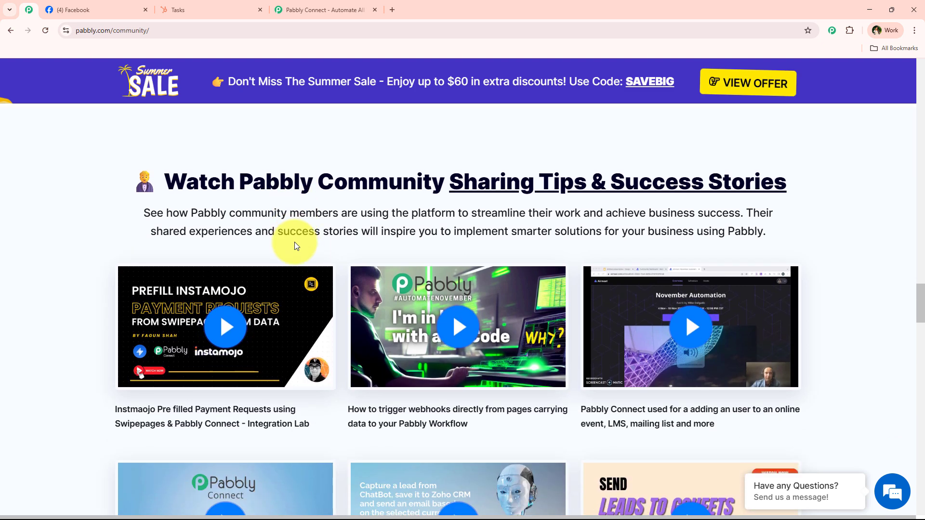
{"action": "scroll", "coordinate": [295, 245], "scroll_direction": "down", "scroll_amount": 9}
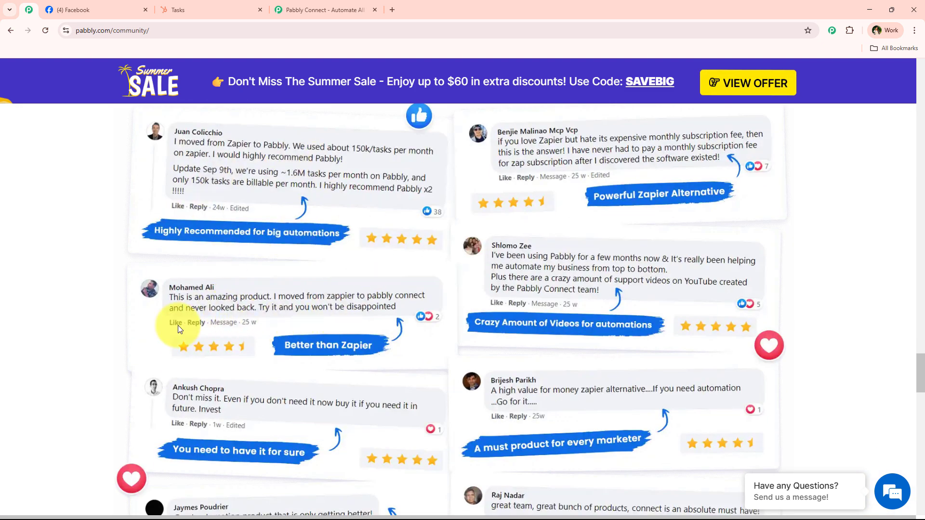
{"action": "scroll", "coordinate": [310, 253], "scroll_direction": "down", "scroll_amount": 1}
{"action": "scroll", "coordinate": [310, 255], "scroll_direction": "down", "scroll_amount": 19}
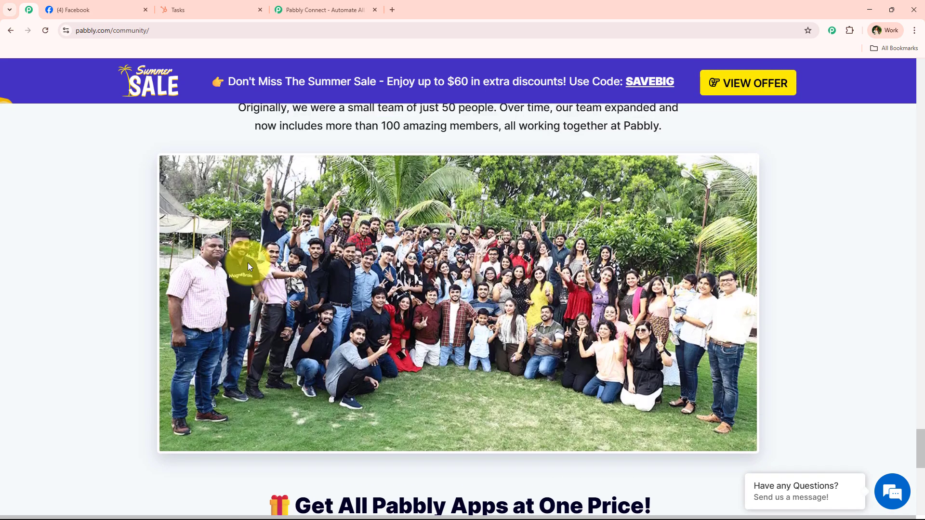
{"action": "scroll", "coordinate": [248, 262], "scroll_direction": "up", "scroll_amount": 1}
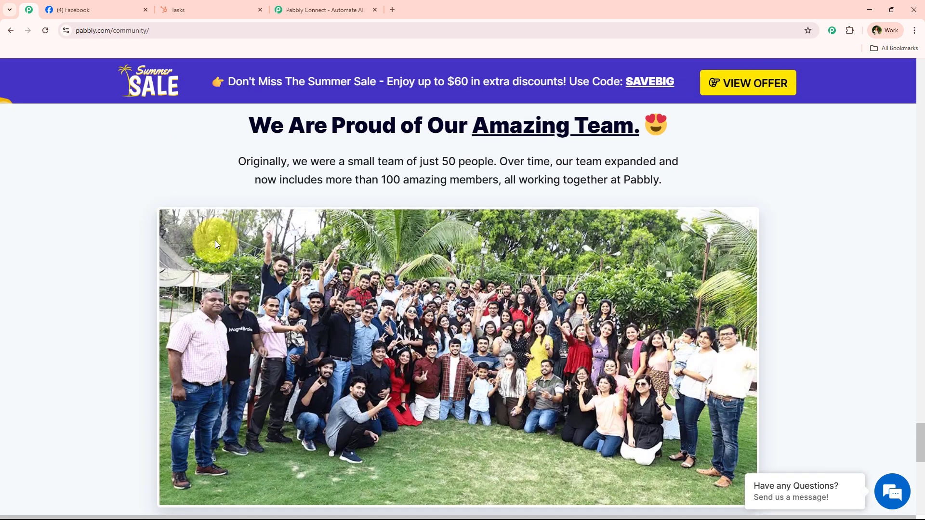
Close the sale popup, glance at the Facebook and HubSpot tabs, and return to Pabbly Connect.
{"action": "left_click", "coordinate": [298, 6]}
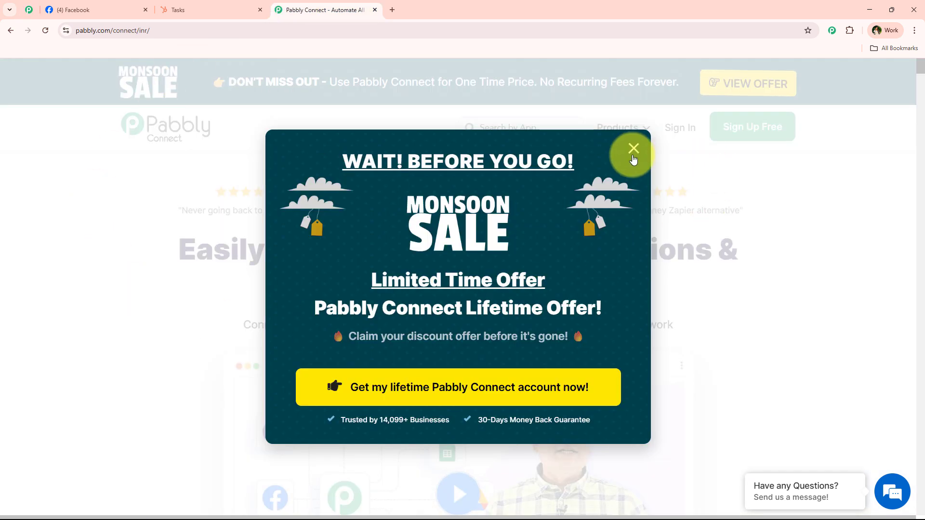
{"action": "left_click", "coordinate": [633, 157]}
{"action": "left_click", "coordinate": [83, 9]}
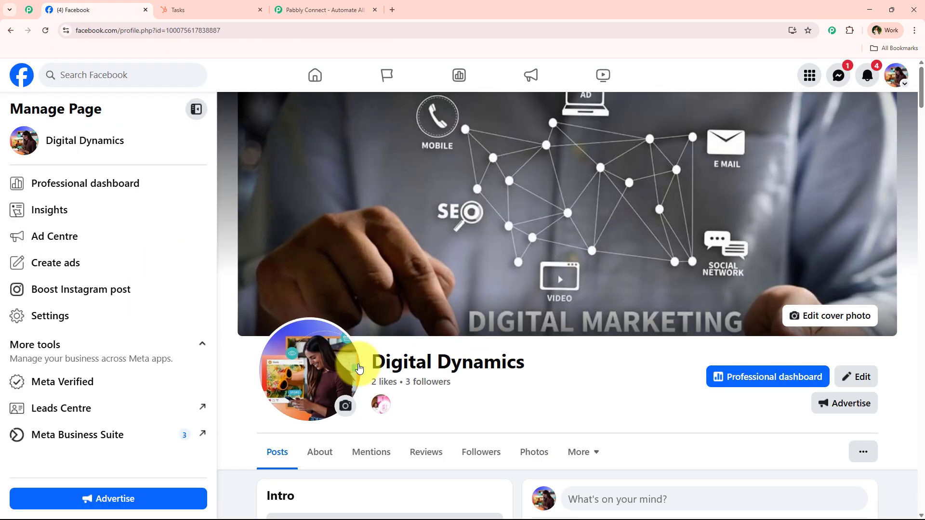
{"action": "left_click", "coordinate": [178, 7]}
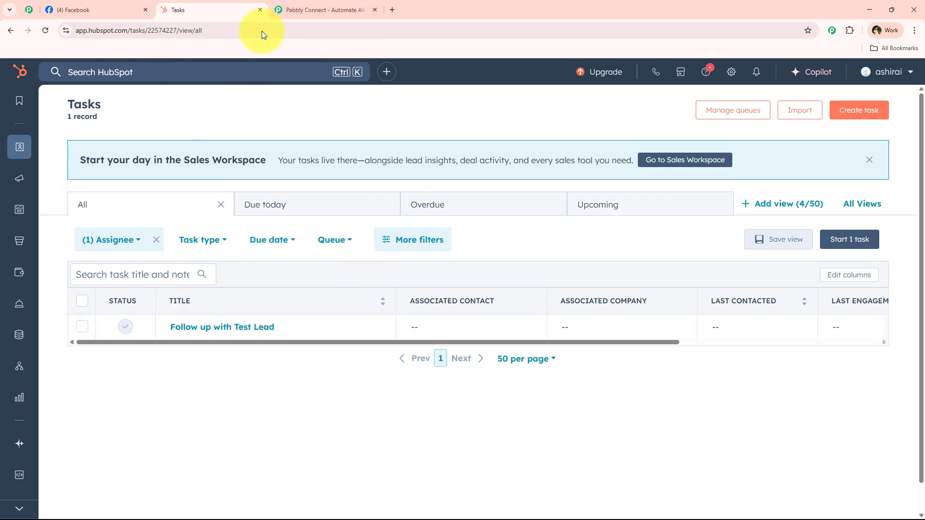
{"action": "left_click", "coordinate": [308, 10]}
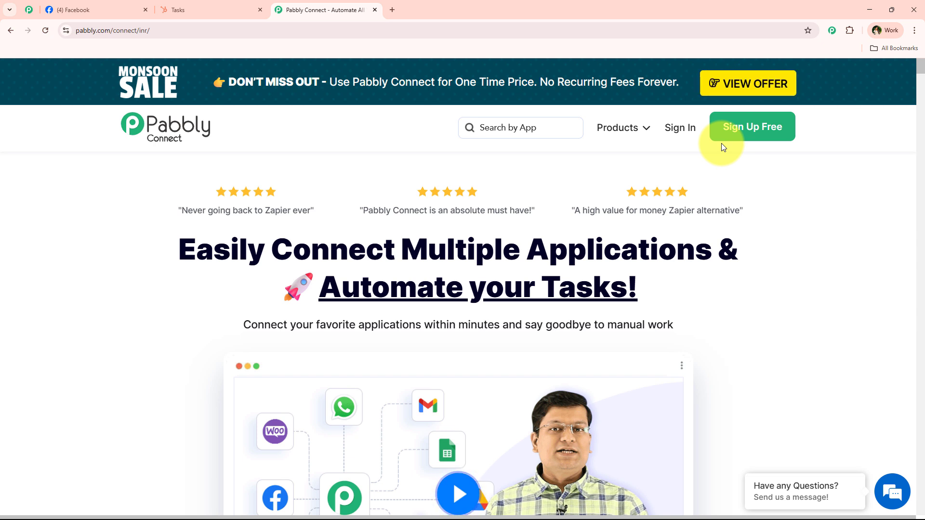
Sign in to Pabbly Accounts and launch Pabbly Connect from the All Apps page.
{"action": "left_click", "coordinate": [680, 138]}
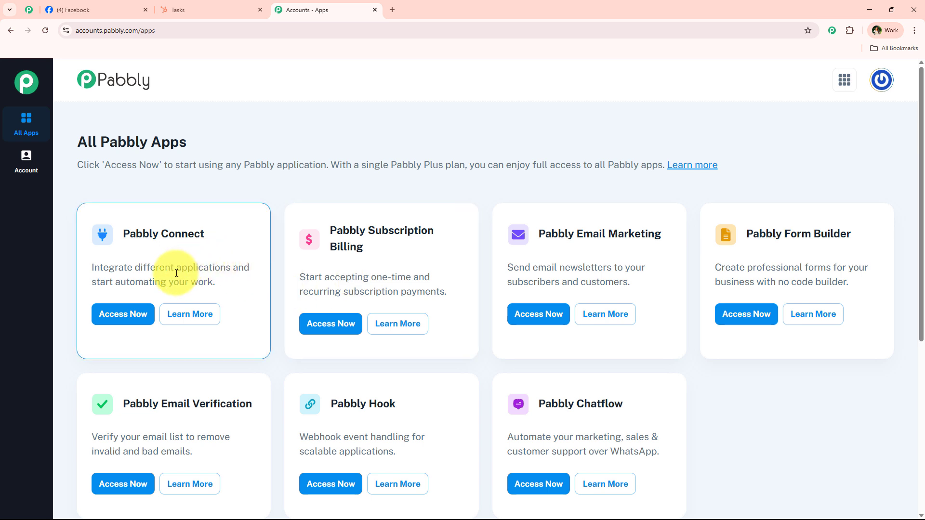
{"action": "left_click_drag", "start_coordinate": [134, 268], "coordinate": [236, 269]}
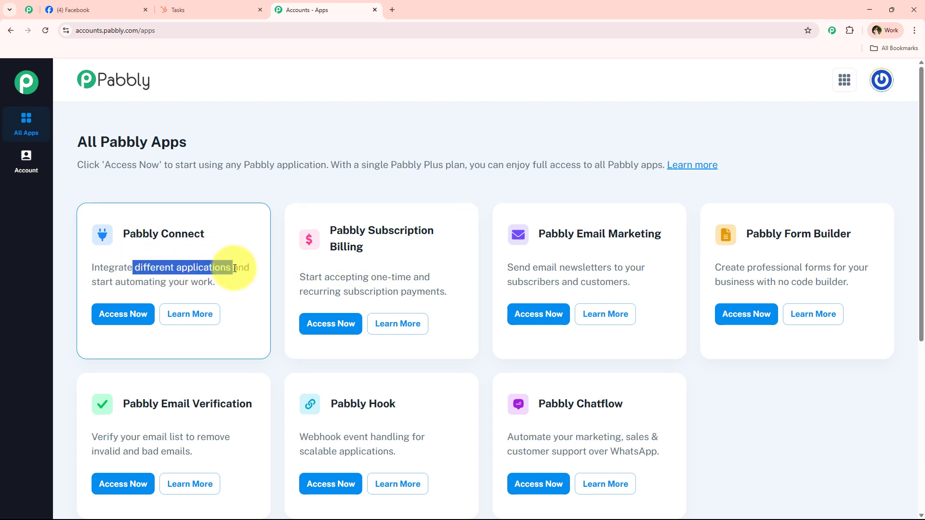
{"action": "left_click", "coordinate": [138, 314]}
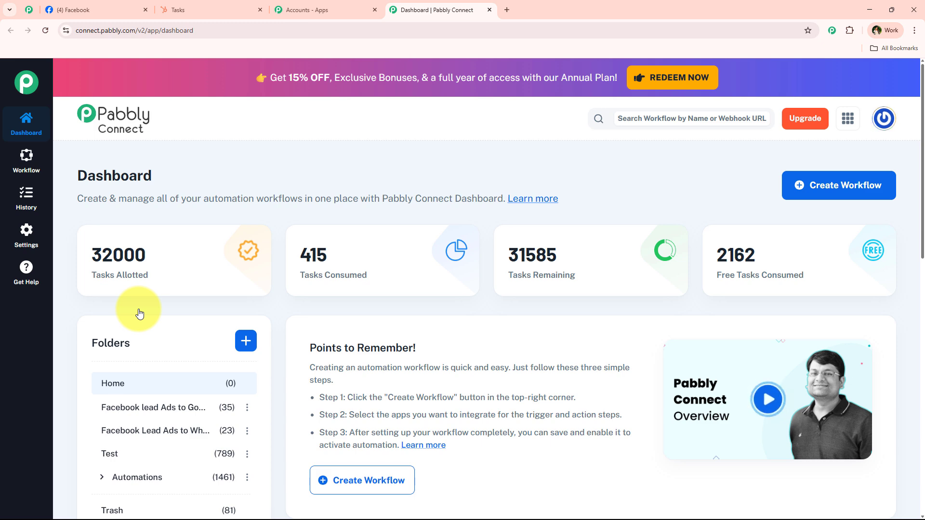
Start a workflow, cancel it, and browse the subfolders inside Automations.
{"action": "left_click", "coordinate": [831, 183]}
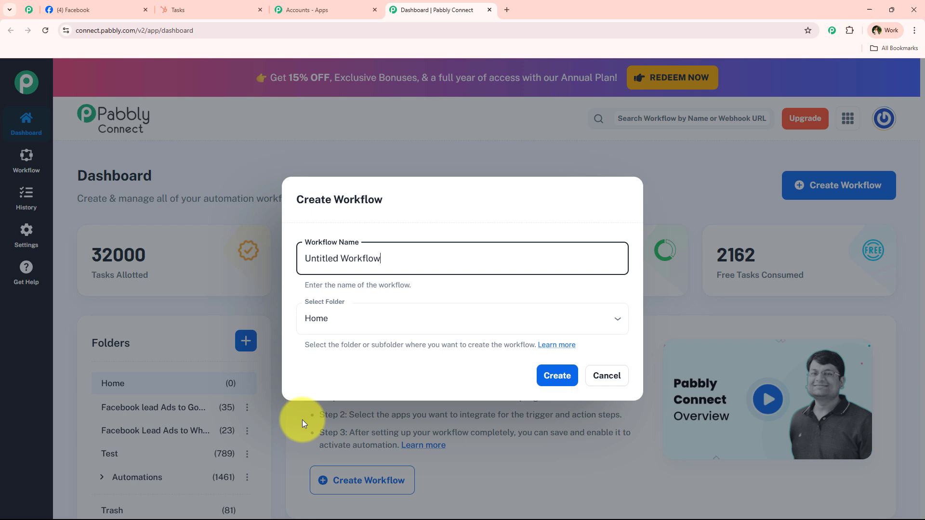
{"action": "triple_click", "coordinate": [427, 262]}
{"action": "left_click", "coordinate": [418, 310]}
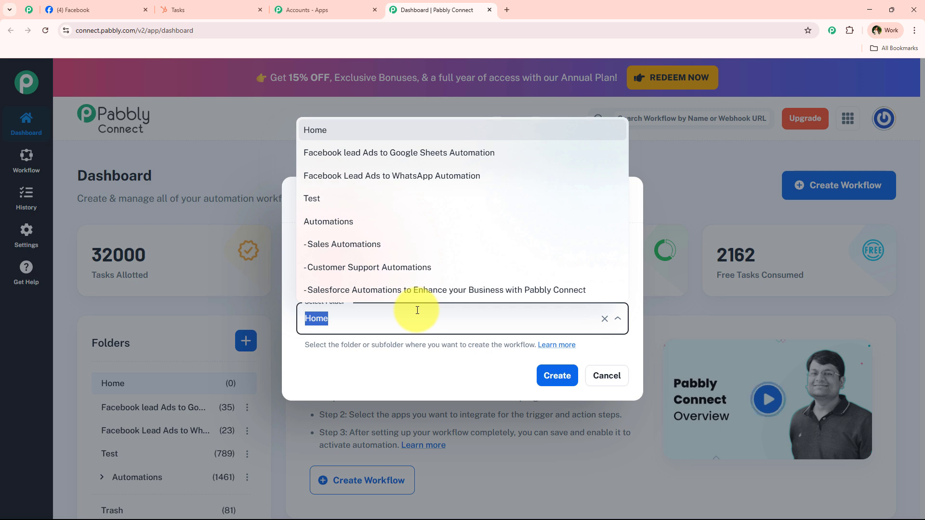
{"action": "left_click", "coordinate": [623, 374]}
{"action": "scroll", "coordinate": [122, 324], "scroll_direction": "down", "scroll_amount": 4}
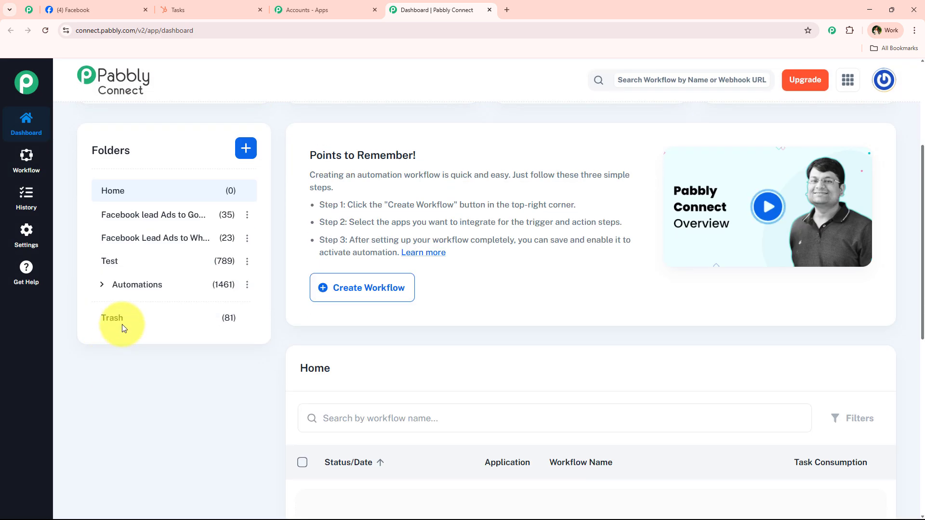
{"action": "left_click", "coordinate": [102, 285]}
{"action": "scroll", "coordinate": [224, 374], "scroll_direction": "up", "scroll_amount": 1}
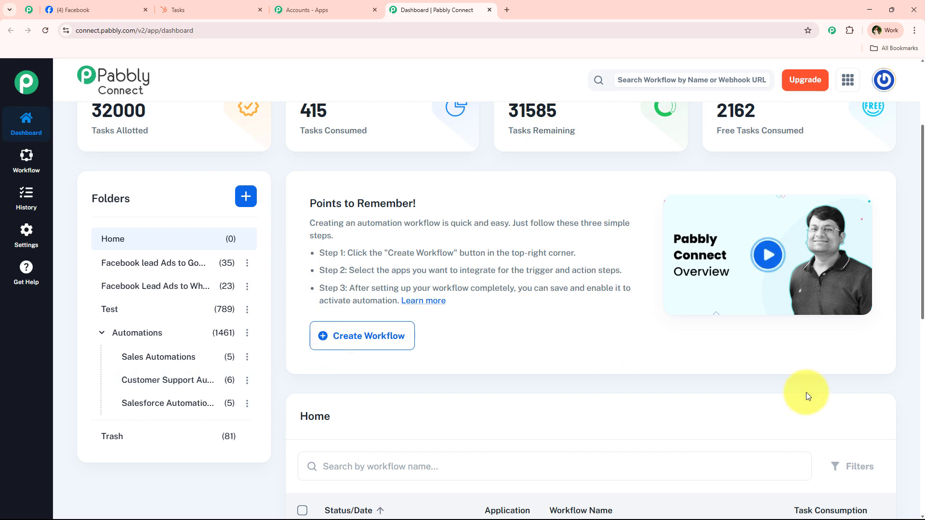
{"action": "scroll", "coordinate": [791, 314], "scroll_direction": "up", "scroll_amount": 3}
Create 'Automate Follow-Up Tasks in HubSpot CRM from Facebook Lead Ads' in the Automations folder.
{"action": "left_click", "coordinate": [854, 201]}
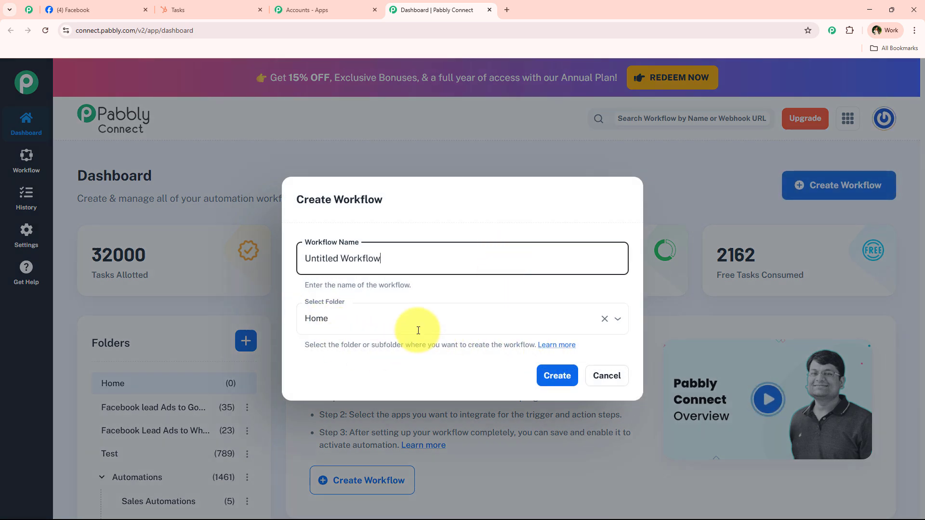
{"action": "left_click", "coordinate": [370, 307]}
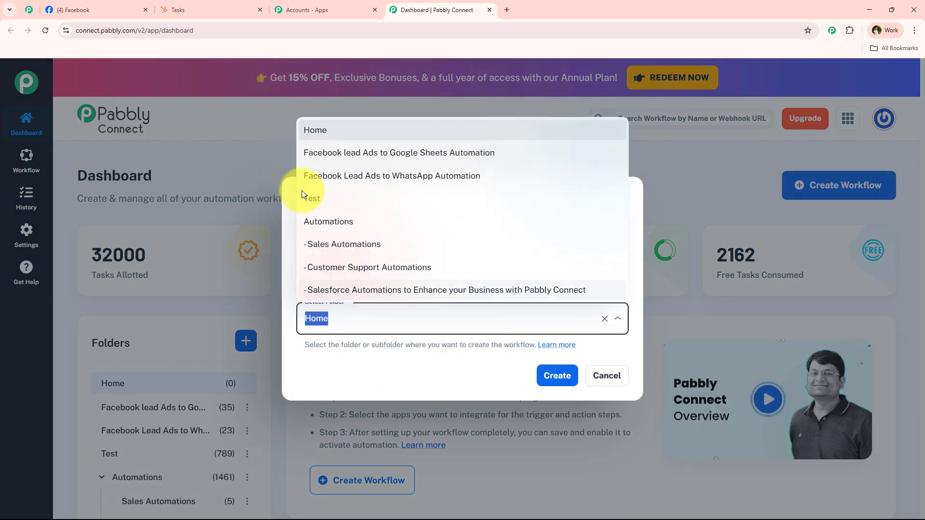
{"action": "left_click", "coordinate": [338, 223]}
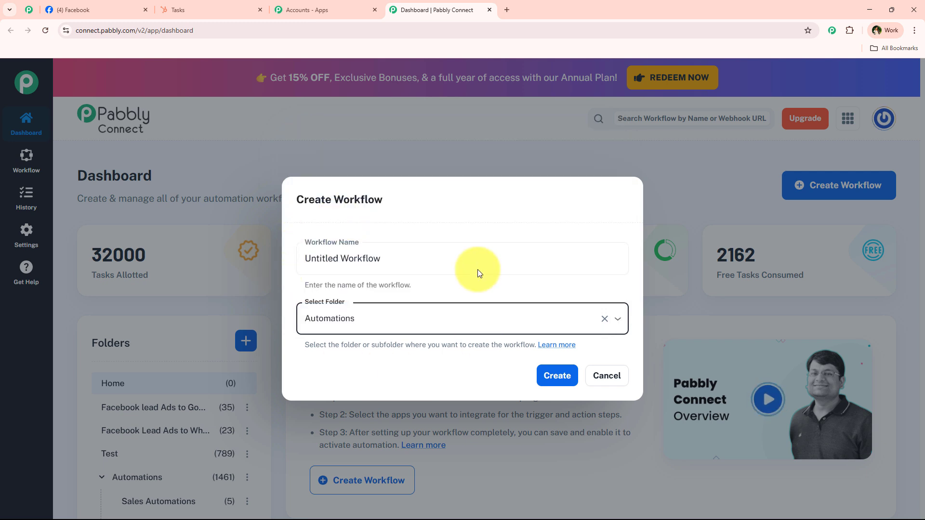
{"action": "triple_click", "coordinate": [440, 261]}
{"action": "type", "text": "Automate Follow-Up Tasks in HubSpot CRM from Facebook Lead Ads"}
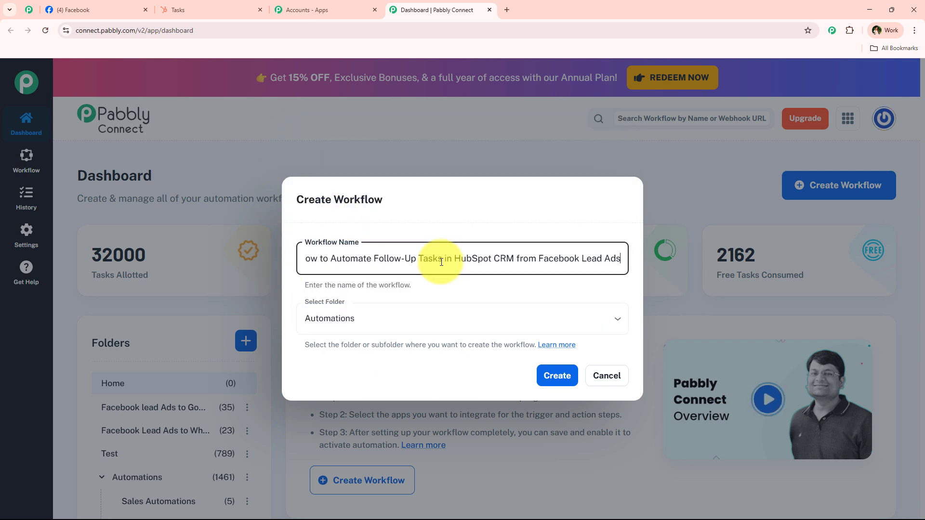
{"action": "left_click_drag", "start_coordinate": [308, 258], "coordinate": [613, 254]}
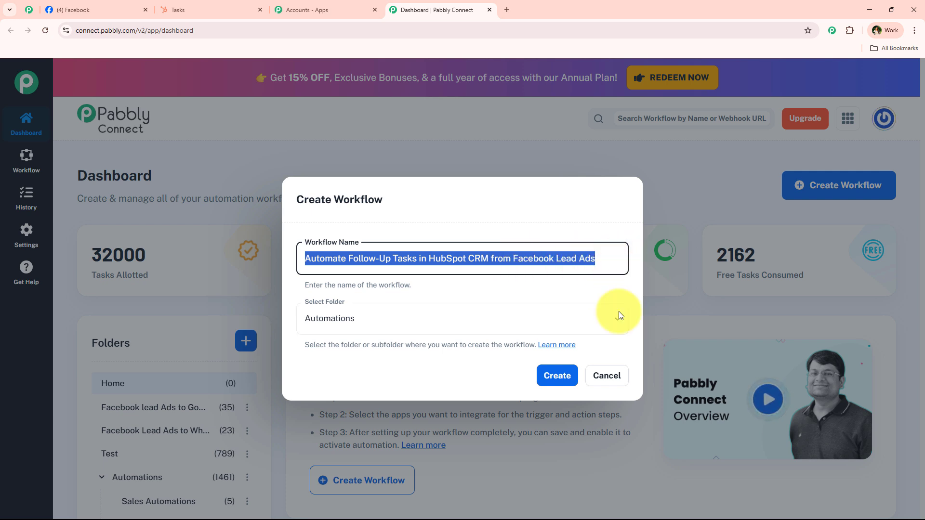
{"action": "left_click", "coordinate": [556, 379]}
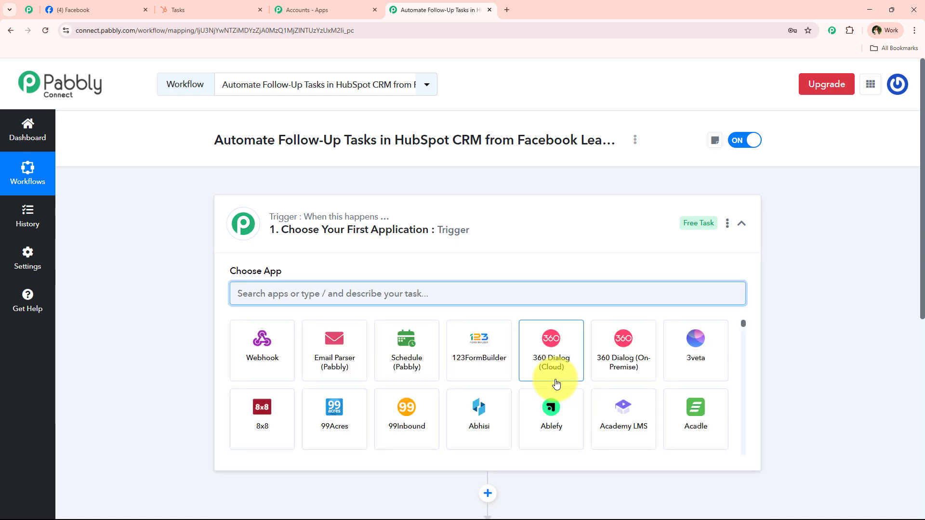
Set the trigger to Facebook Lead Ads with the New Lead Instant event.
{"action": "left_click", "coordinate": [502, 224]}
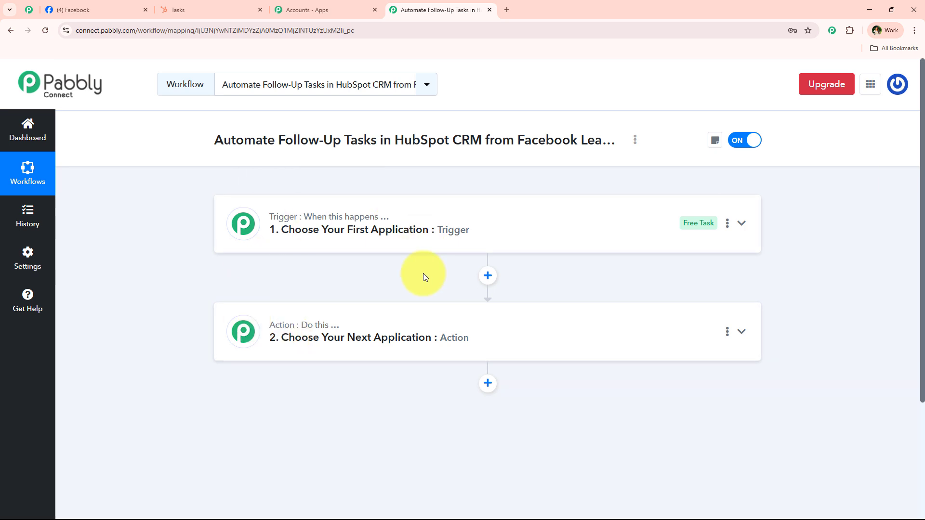
{"action": "left_click", "coordinate": [418, 227]}
{"action": "left_click", "coordinate": [393, 289]}
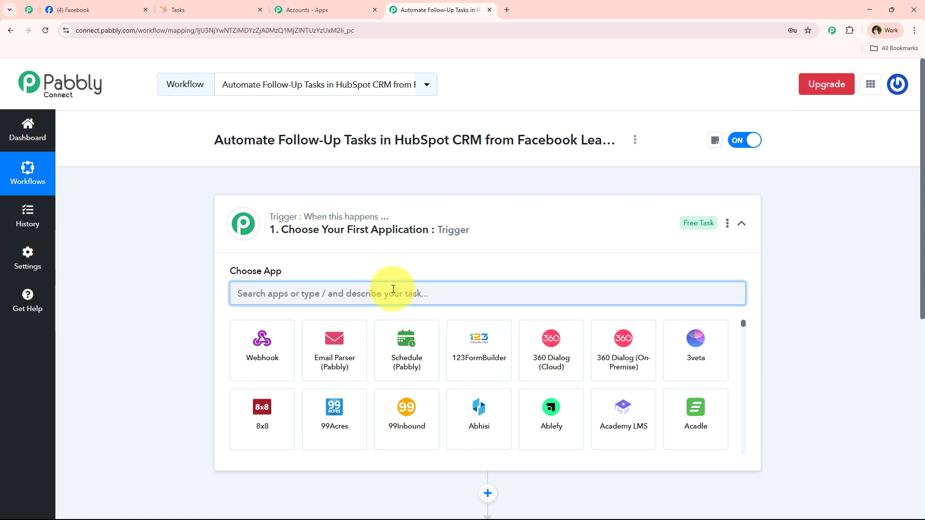
{"action": "type", "text": "Faceboo"}
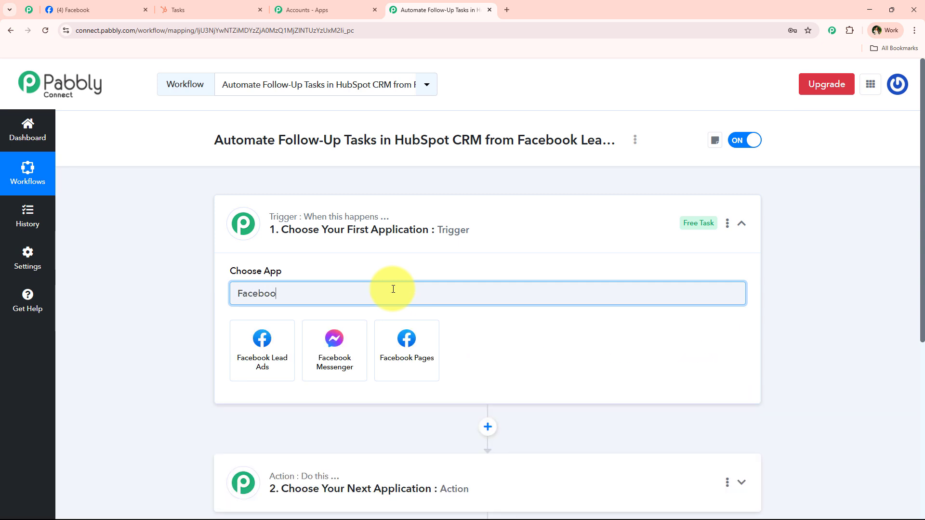
{"action": "type", "text": "k Lea"}
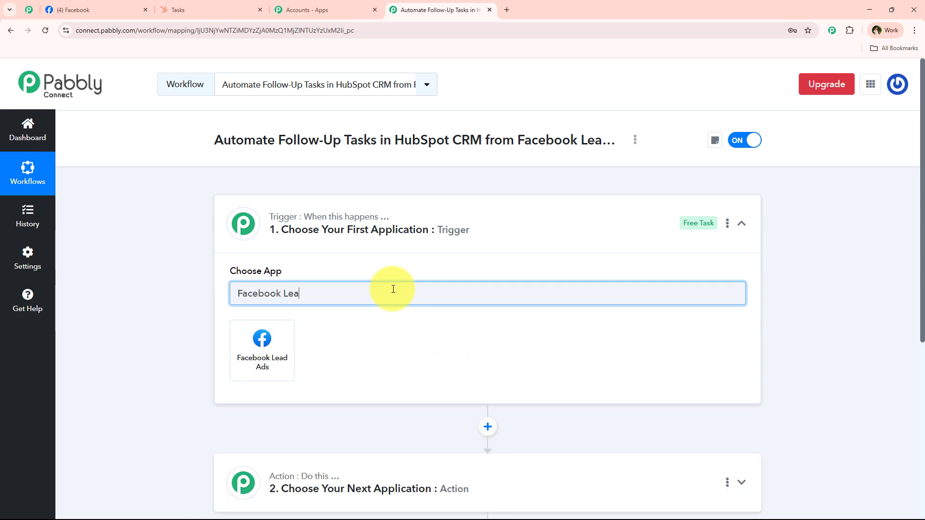
{"action": "type", "text": "d A"}
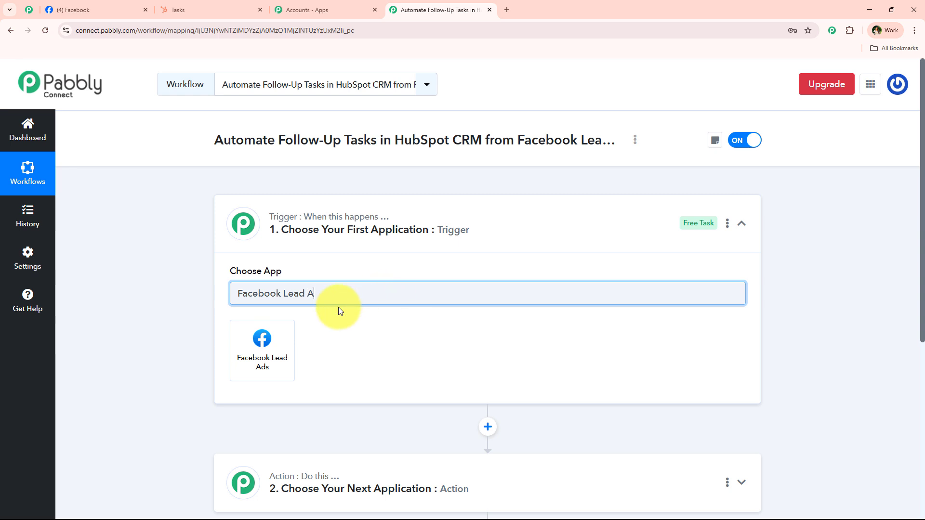
{"action": "left_click", "coordinate": [272, 337]}
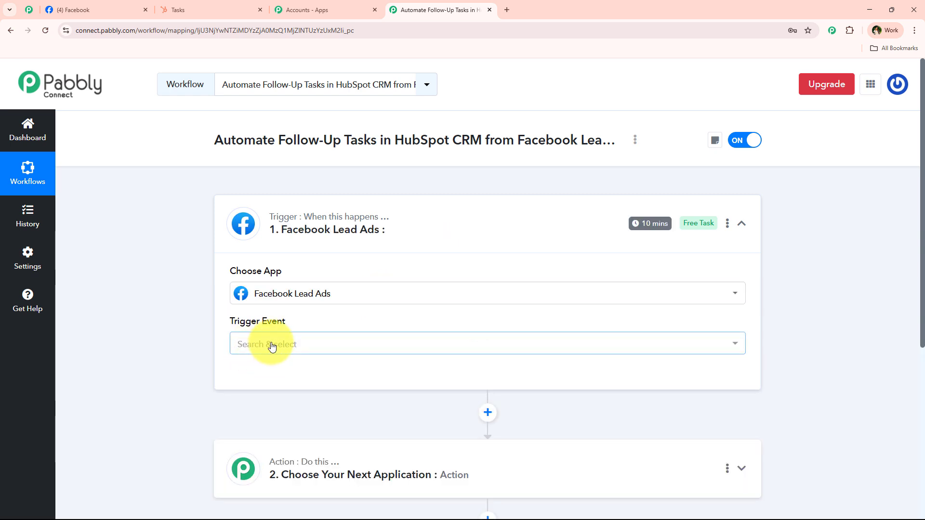
{"action": "left_click", "coordinate": [270, 344]}
{"action": "left_click", "coordinate": [299, 411]}
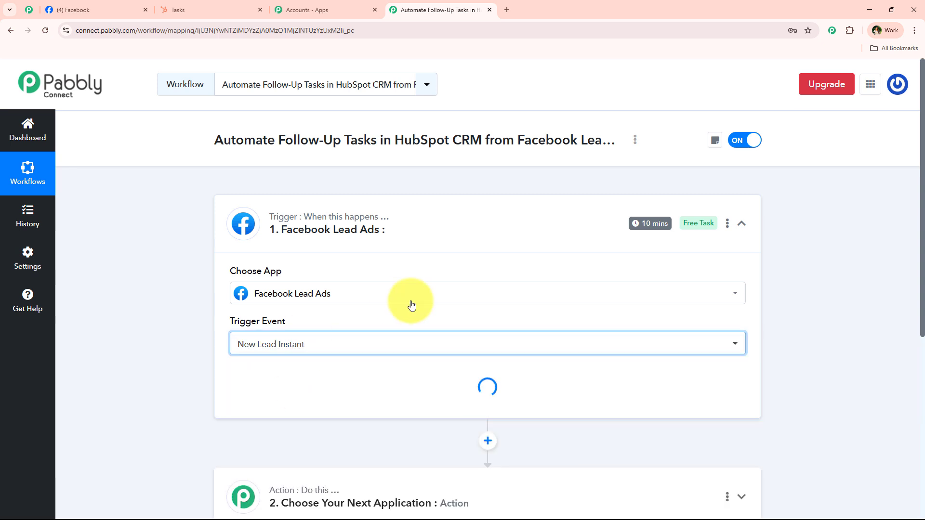
Add and authorize a new Facebook Lead Ads connection through the Facebook account.
{"action": "left_click", "coordinate": [277, 372]}
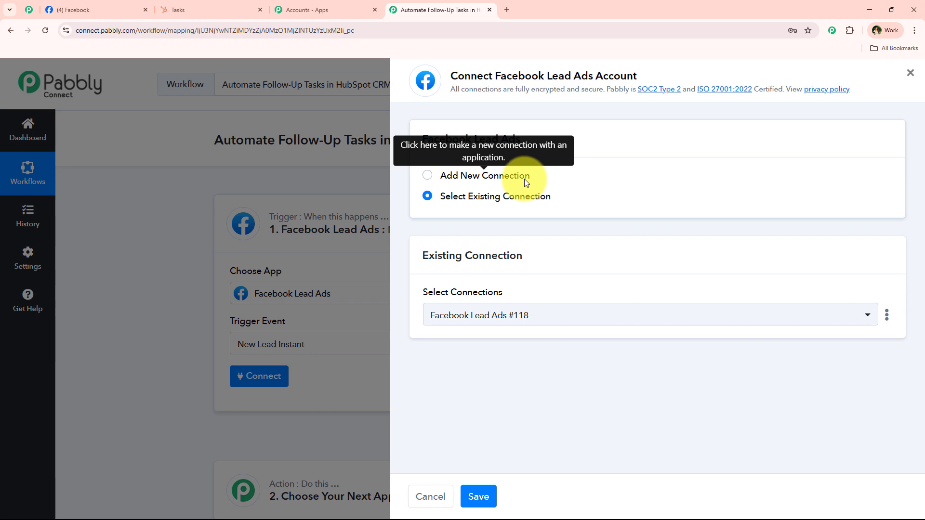
{"action": "left_click_drag", "start_coordinate": [496, 75], "coordinate": [750, 72]}
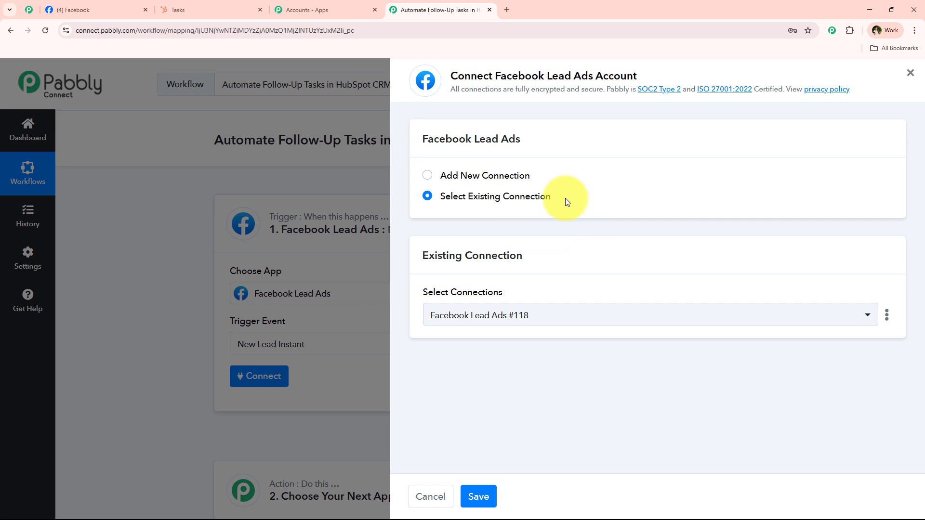
{"action": "left_click_drag", "start_coordinate": [563, 200], "coordinate": [455, 199]}
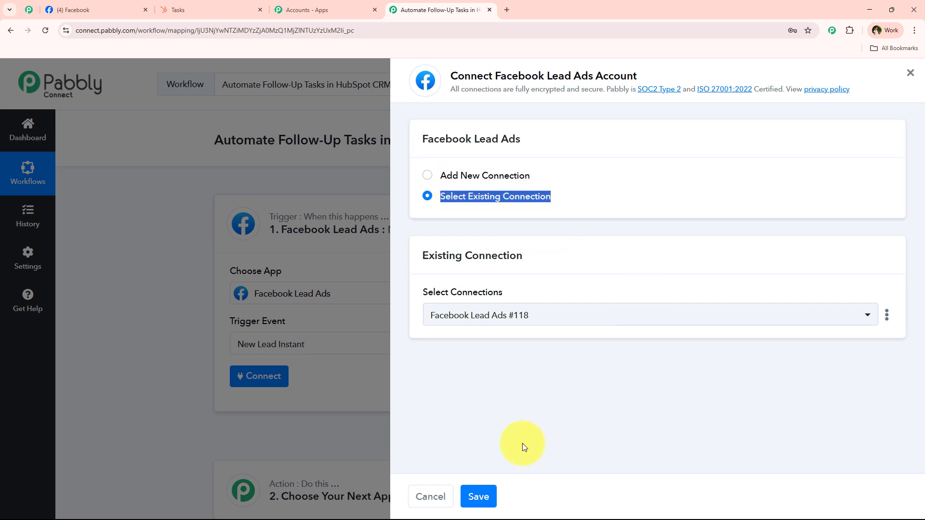
{"action": "left_click", "coordinate": [703, 376]}
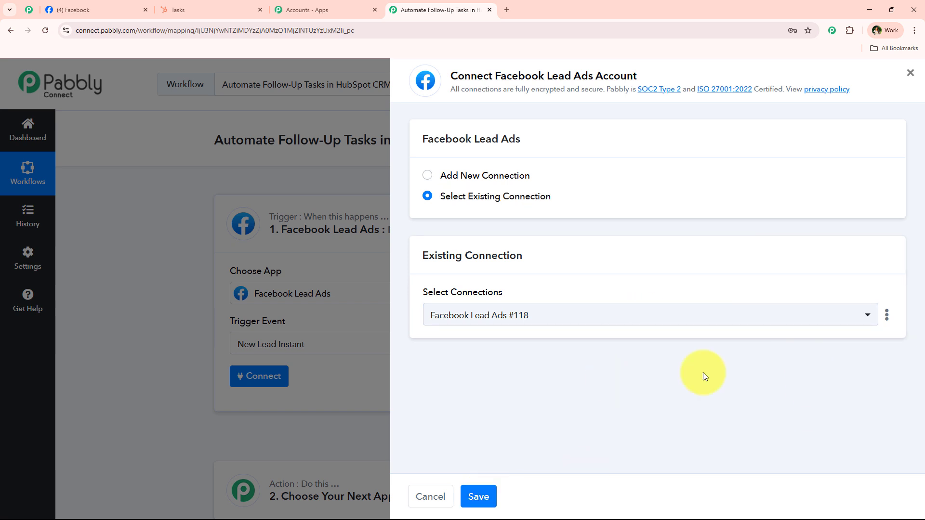
{"action": "left_click_drag", "start_coordinate": [515, 183], "coordinate": [518, 178]}
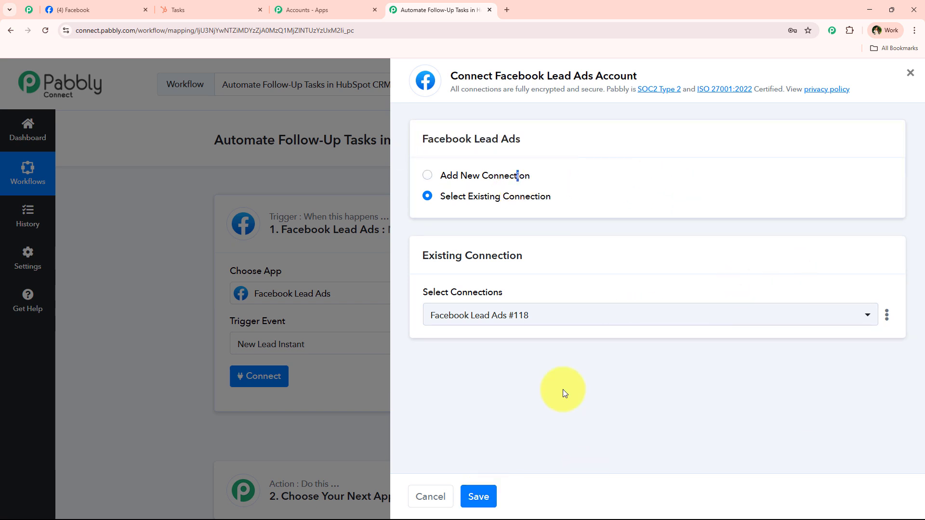
{"action": "left_click", "coordinate": [428, 177]}
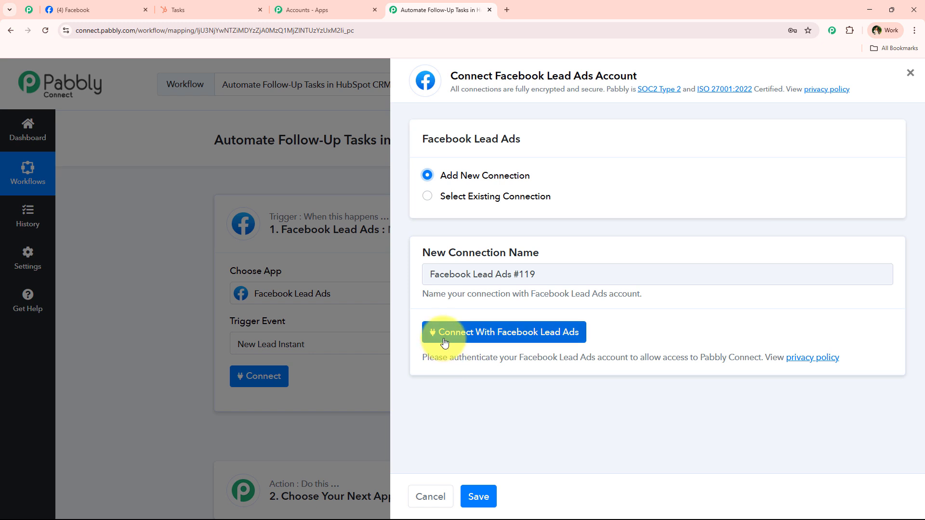
{"action": "left_click", "coordinate": [513, 343]}
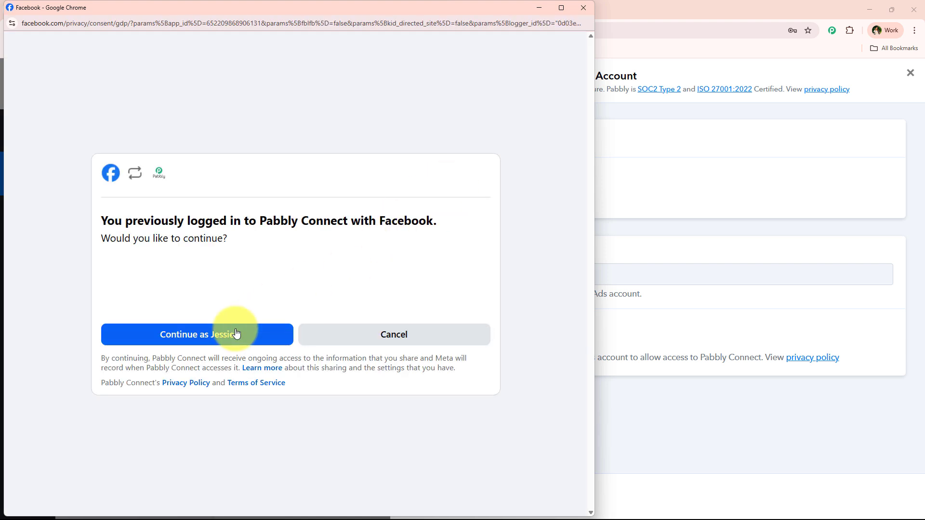
{"action": "left_click", "coordinate": [236, 333]}
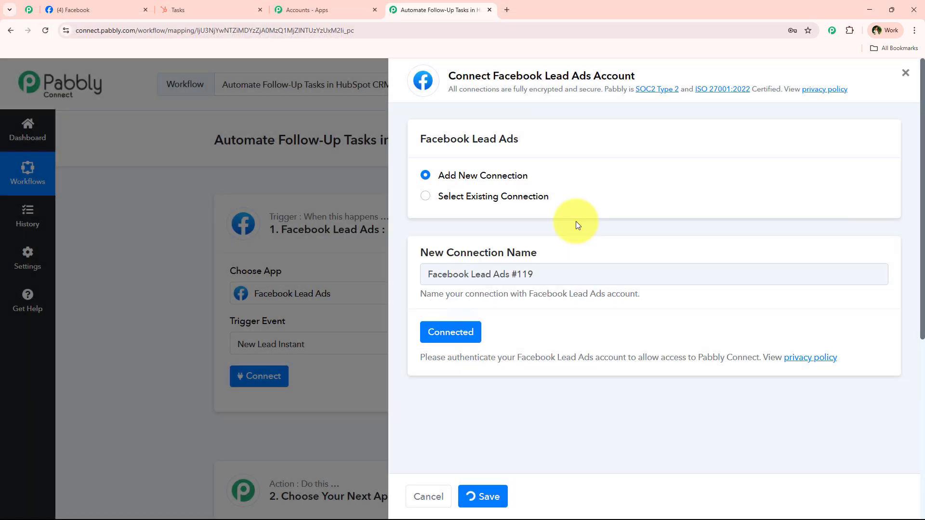
Select the Digital Dynamics Facebook page, confirming it on the Facebook tab.
{"action": "scroll", "coordinate": [376, 311], "scroll_direction": "down", "scroll_amount": 5}
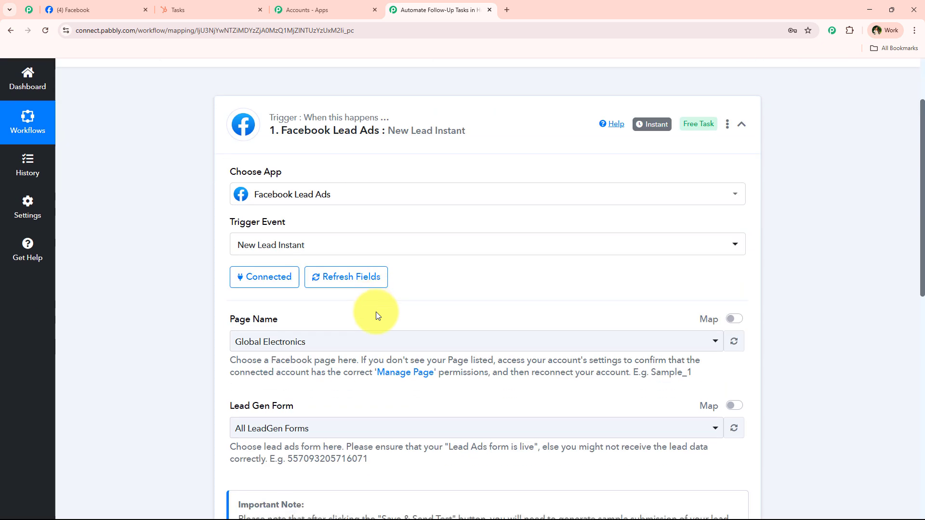
{"action": "scroll", "coordinate": [234, 330], "scroll_direction": "down", "scroll_amount": 1}
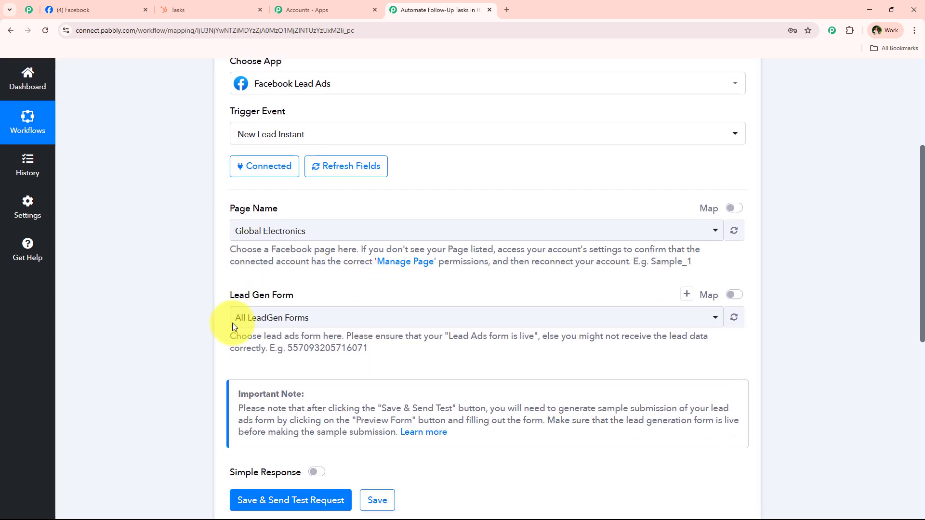
{"action": "left_click", "coordinate": [317, 207]}
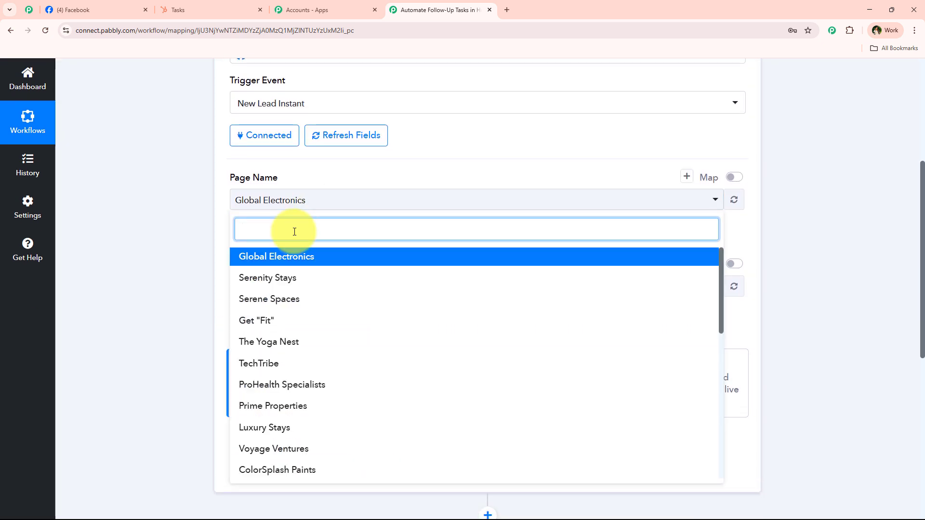
{"action": "type", "text": "di"}
{"action": "left_click", "coordinate": [277, 256]}
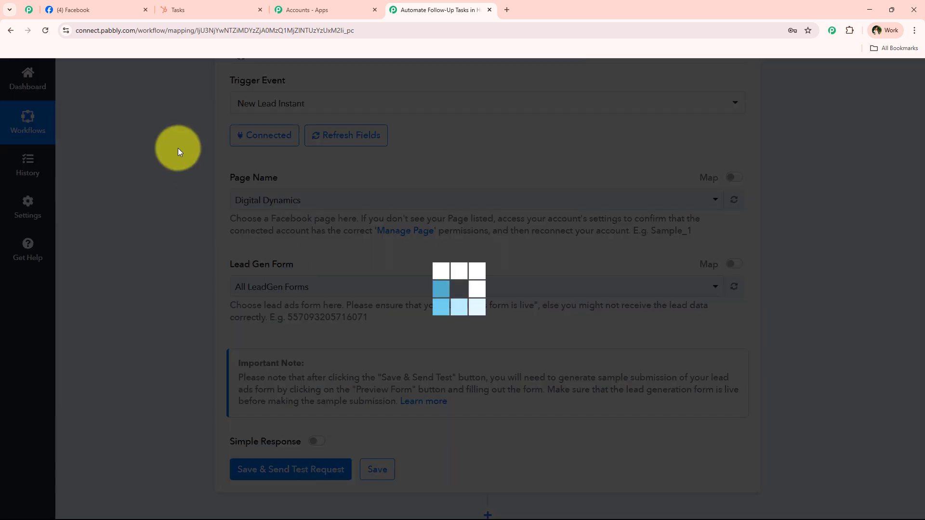
{"action": "left_click", "coordinate": [72, 9]}
{"action": "left_click", "coordinate": [385, 361]}
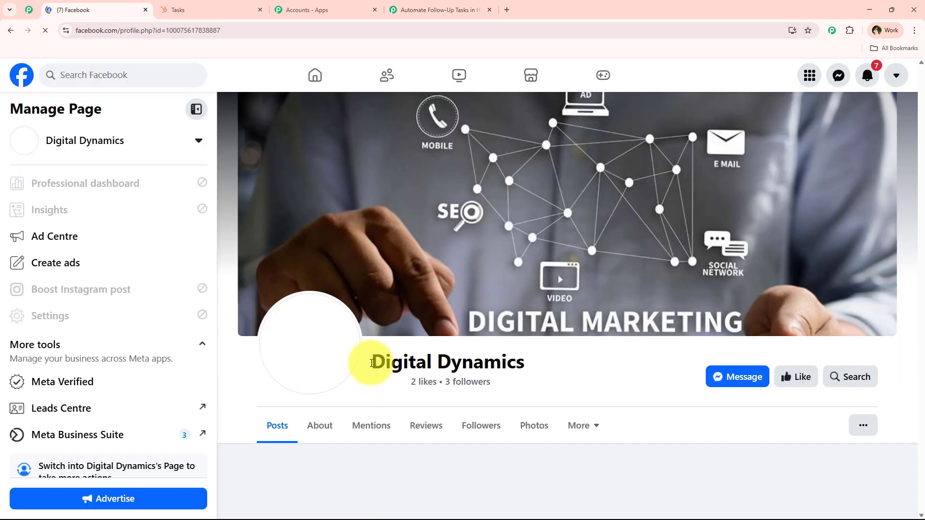
{"action": "left_click_drag", "start_coordinate": [372, 363], "coordinate": [526, 362]}
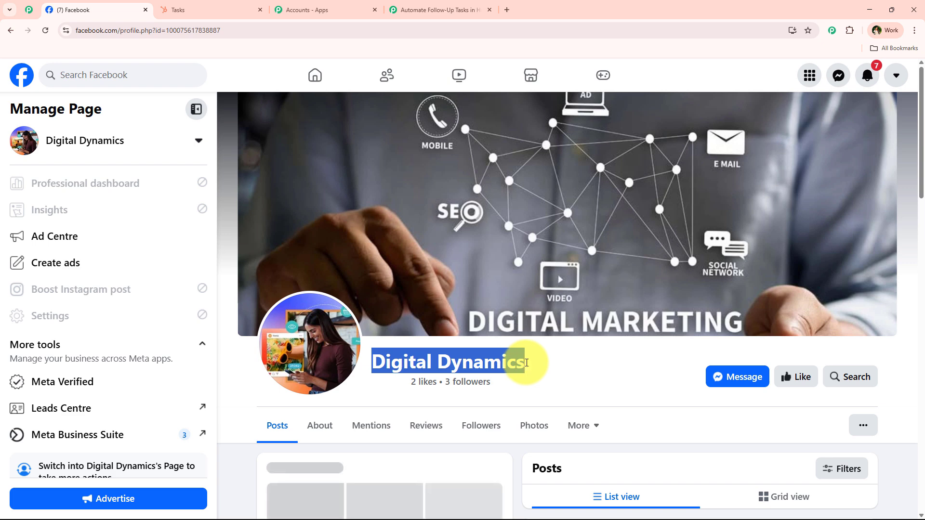
{"action": "left_click", "coordinate": [512, 343]}
{"action": "left_click", "coordinate": [466, 10]}
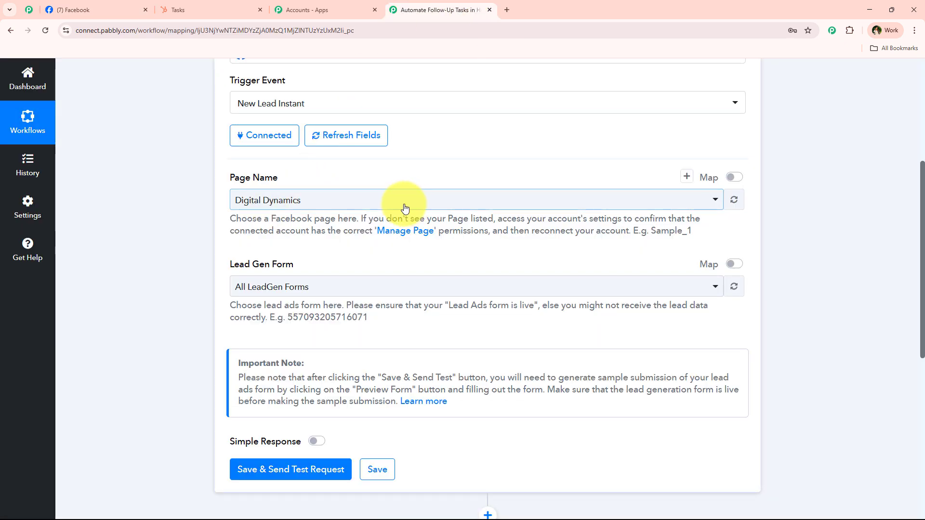
Choose New Form as the trigger's lead gen form.
{"action": "scroll", "coordinate": [268, 231], "scroll_direction": "down", "scroll_amount": 1}
{"action": "left_click", "coordinate": [274, 238]}
{"action": "scroll", "coordinate": [388, 255], "scroll_direction": "down", "scroll_amount": 1}
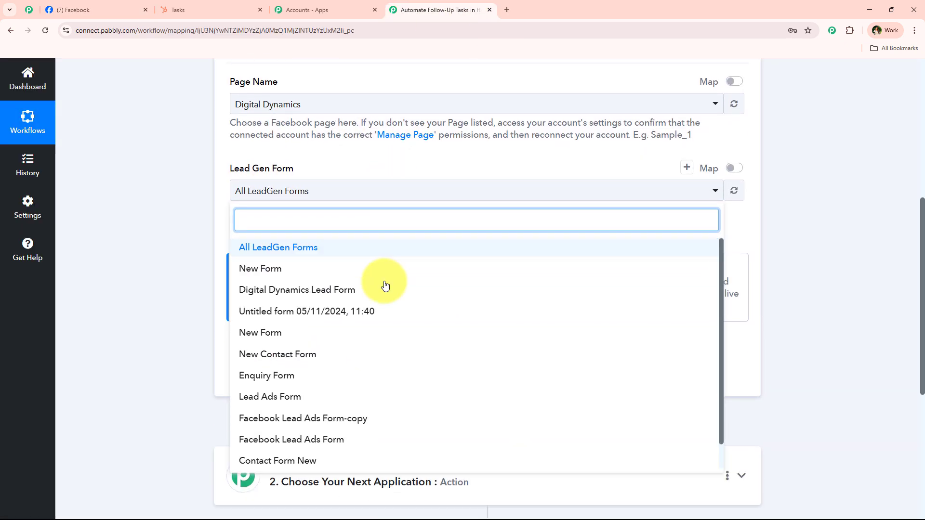
{"action": "left_click", "coordinate": [367, 266]}
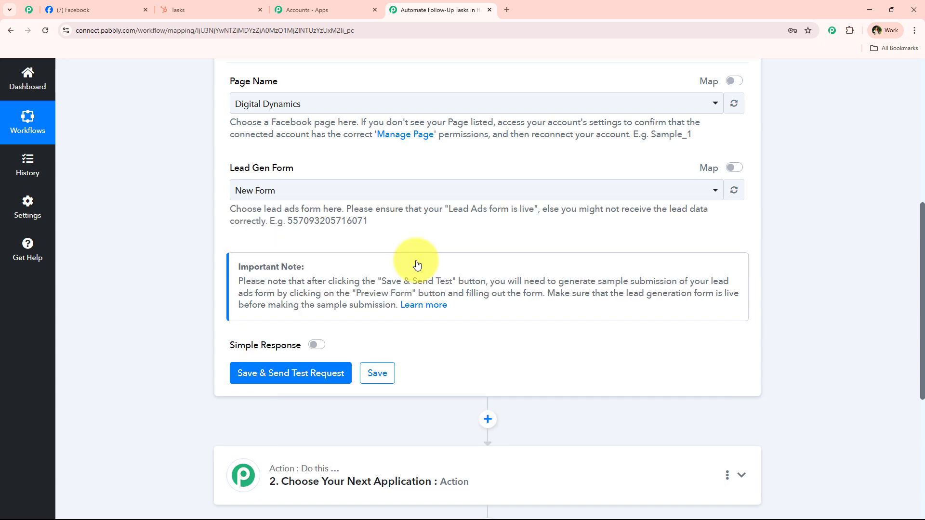
{"action": "left_click", "coordinate": [253, 195]}
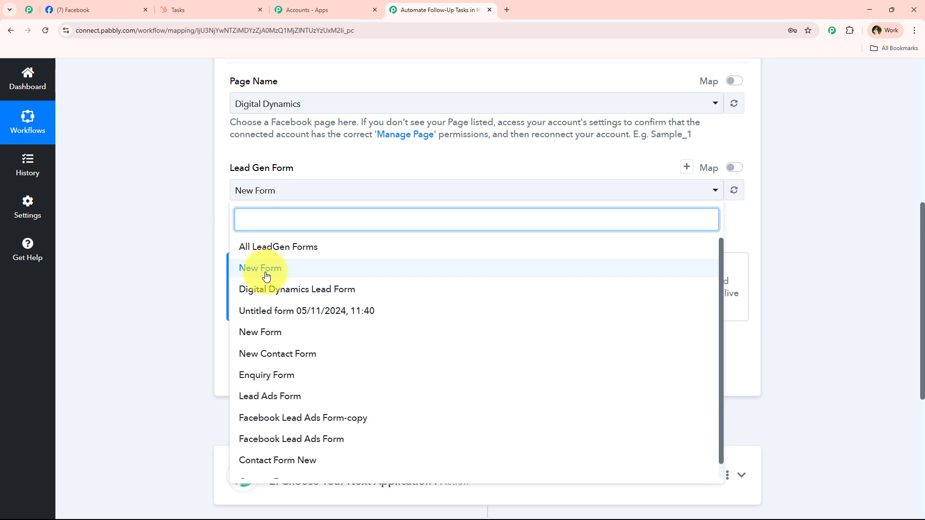
{"action": "scroll", "coordinate": [330, 385], "scroll_direction": "down", "scroll_amount": 3}
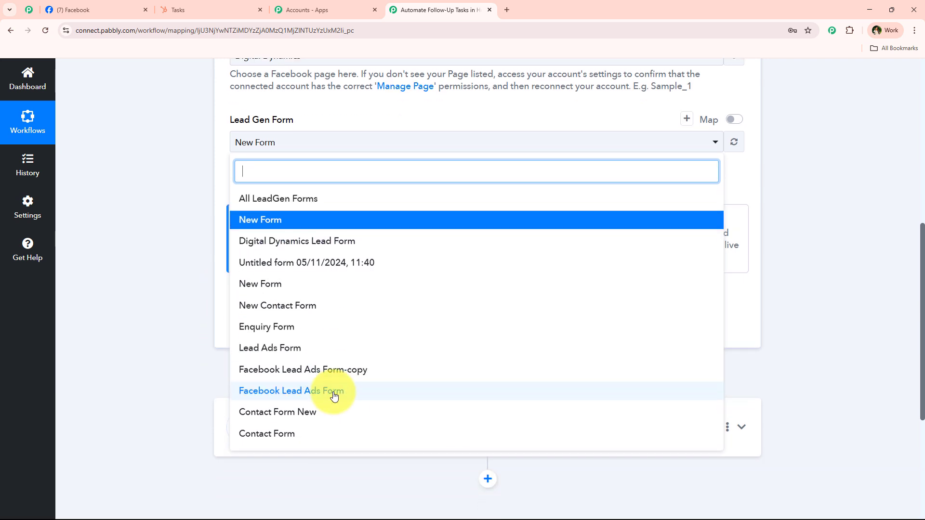
{"action": "scroll", "coordinate": [280, 328], "scroll_direction": "up", "scroll_amount": 1}
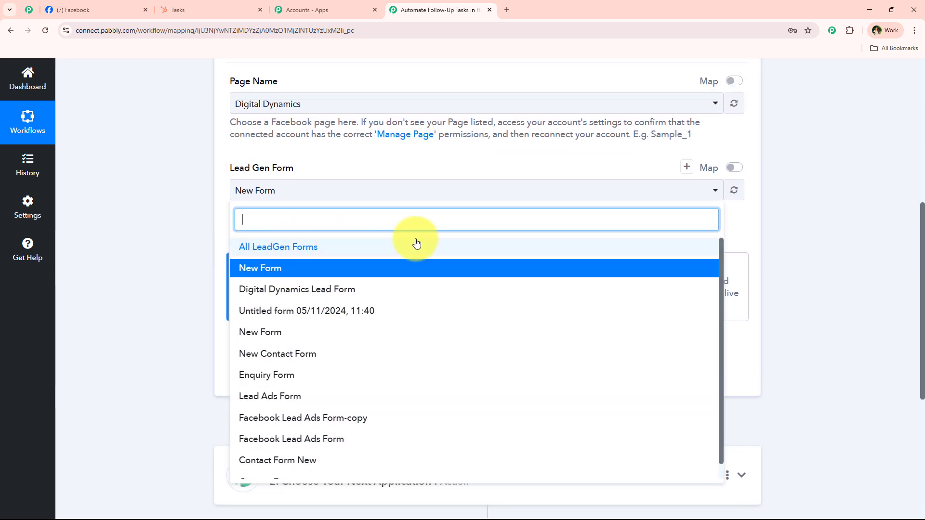
{"action": "left_click", "coordinate": [195, 202]}
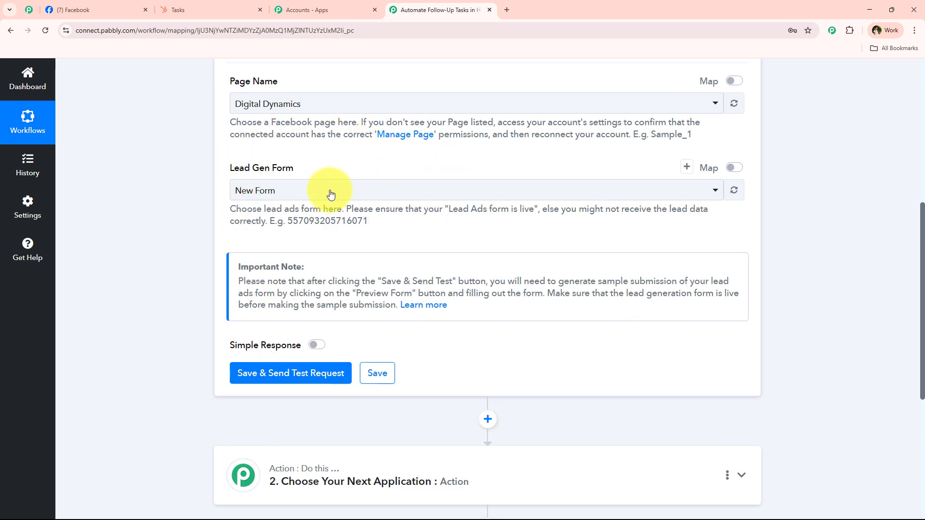
Save the trigger and send a test request so it waits for a webhook response.
{"action": "left_click", "coordinate": [320, 374]}
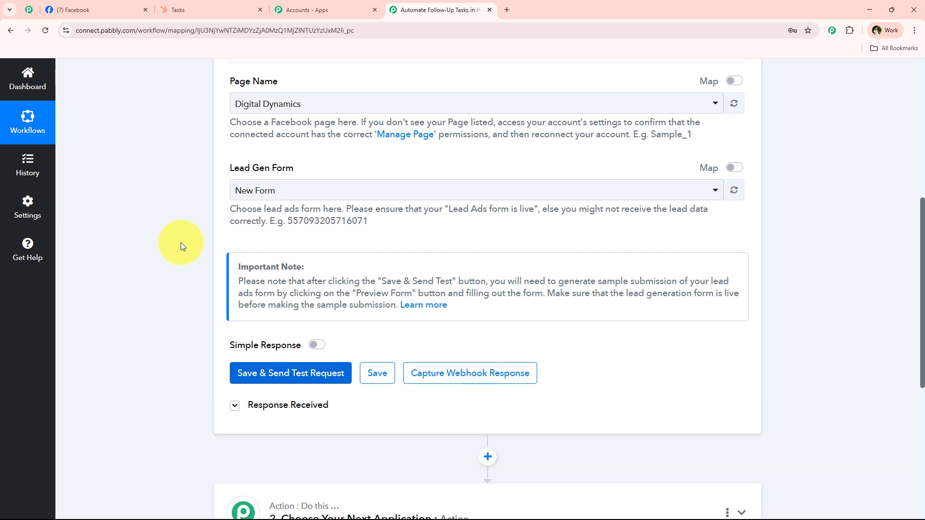
{"action": "scroll", "coordinate": [203, 201], "scroll_direction": "down", "scroll_amount": 1}
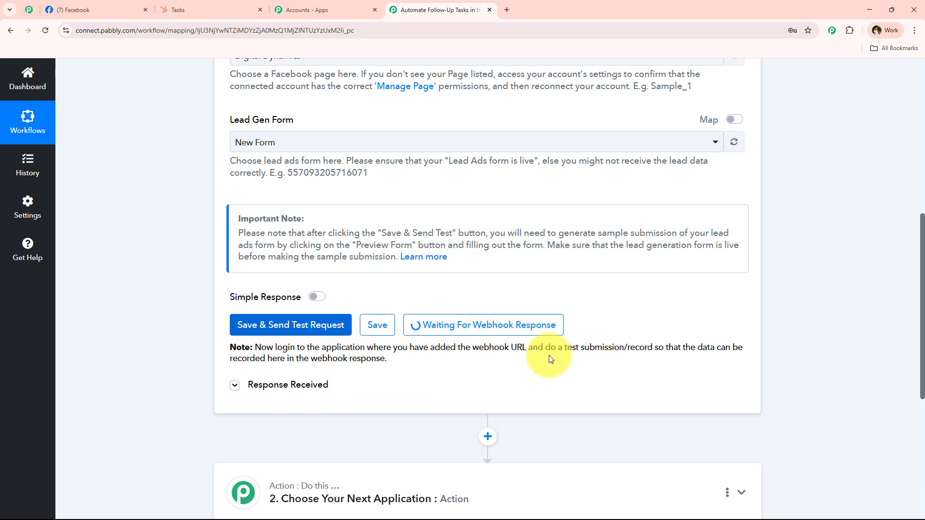
{"action": "left_click_drag", "start_coordinate": [544, 348], "coordinate": [655, 349]}
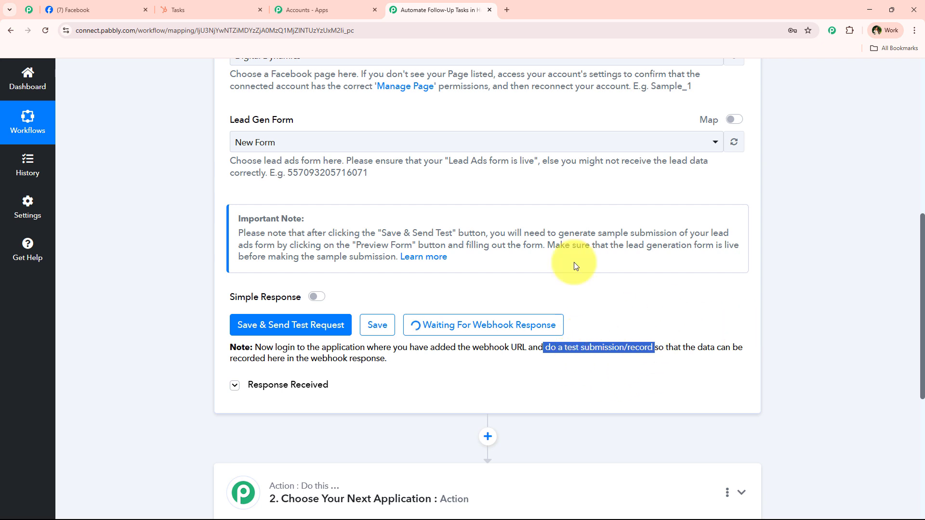
Search for Meta for Developers in a new tab and open the site.
{"action": "left_click", "coordinate": [507, 10]}
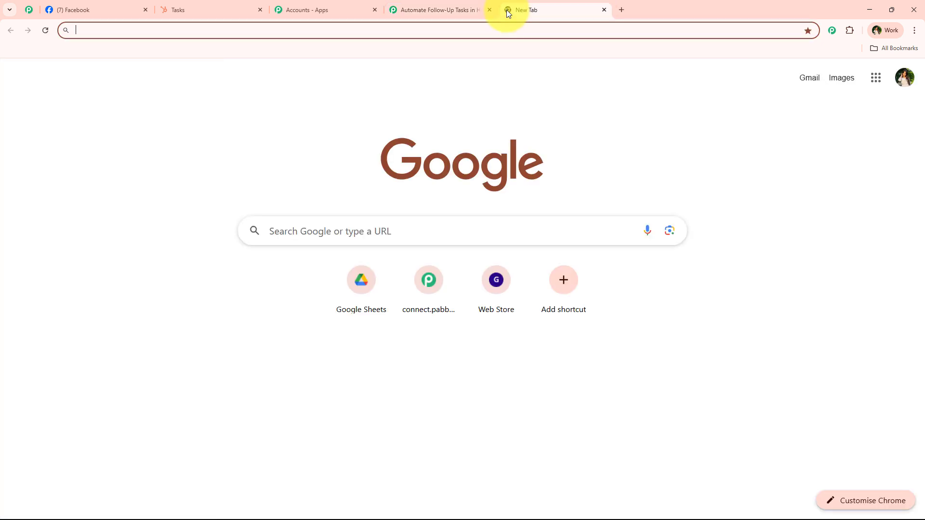
{"action": "type", "text": "M"}
{"action": "key", "text": "Return"}
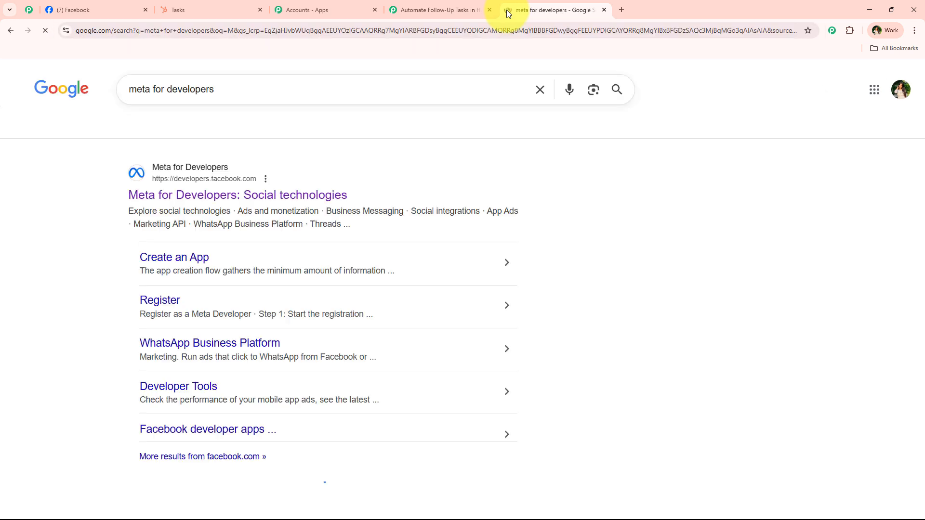
{"action": "left_click", "coordinate": [242, 197]}
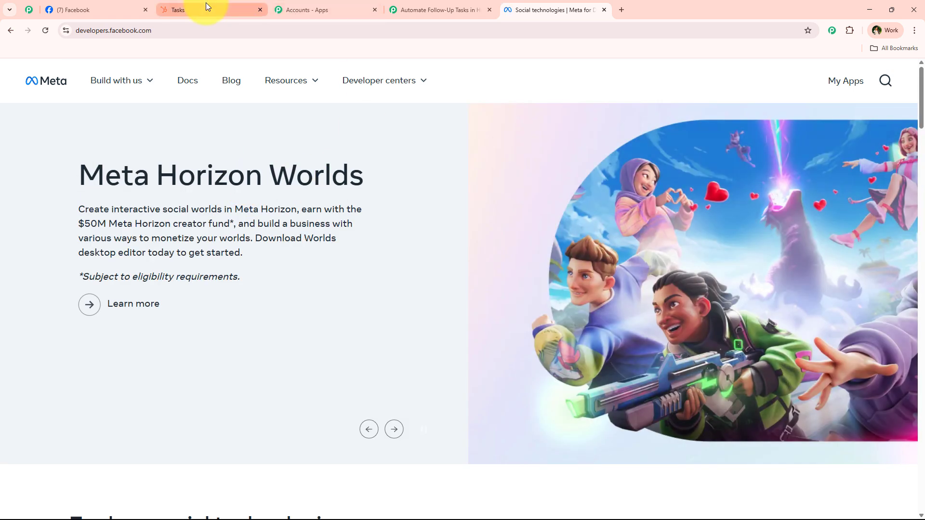
Go to Developer Tools and find the Lead Ads Testing Tool.
{"action": "mouse_move", "coordinate": [206, 2]}
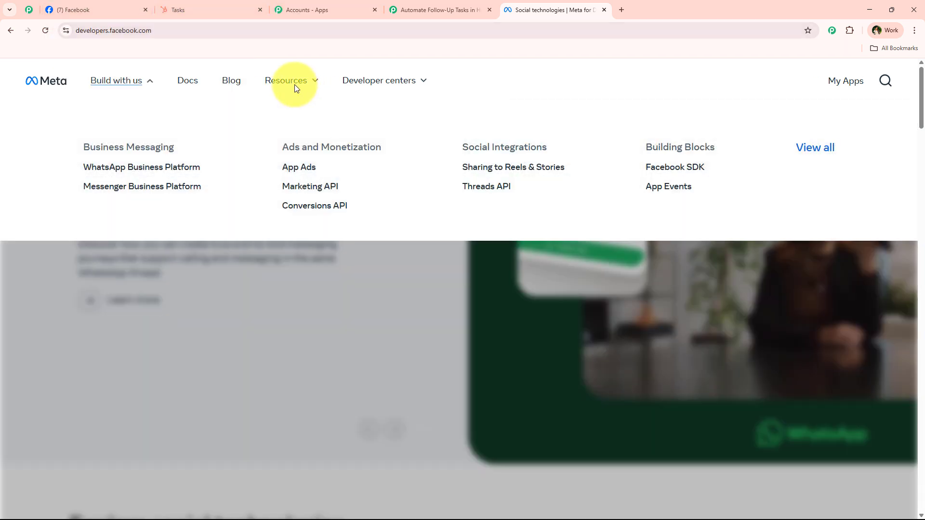
{"action": "mouse_move", "coordinate": [290, 81]}
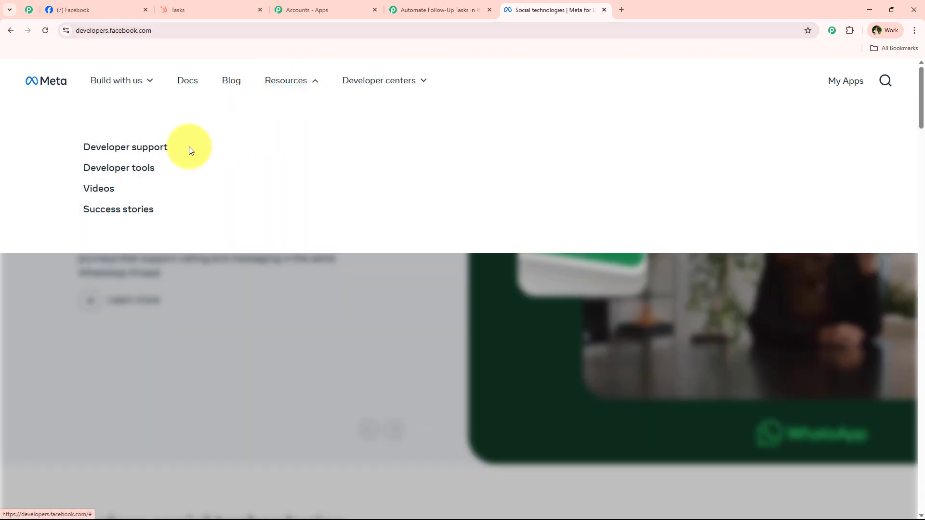
{"action": "left_click", "coordinate": [125, 175]}
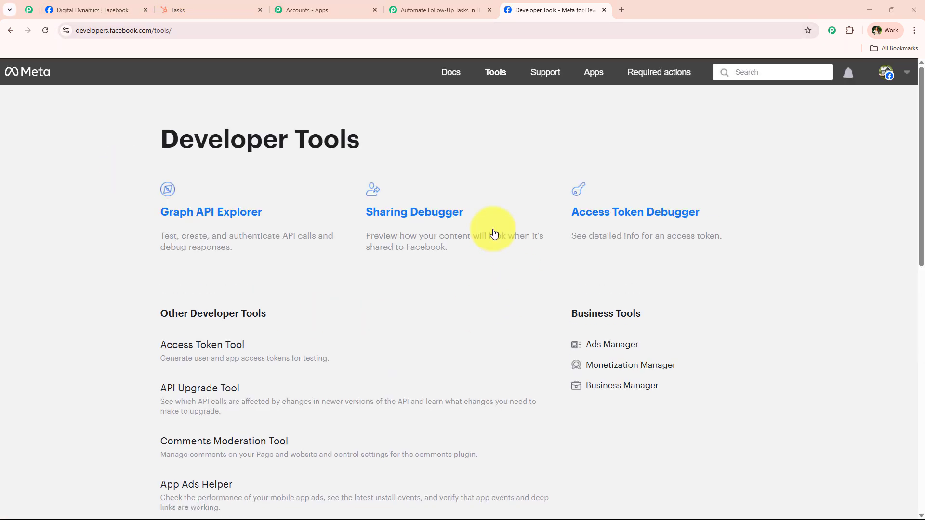
{"action": "left_click_drag", "start_coordinate": [151, 150], "coordinate": [412, 145]}
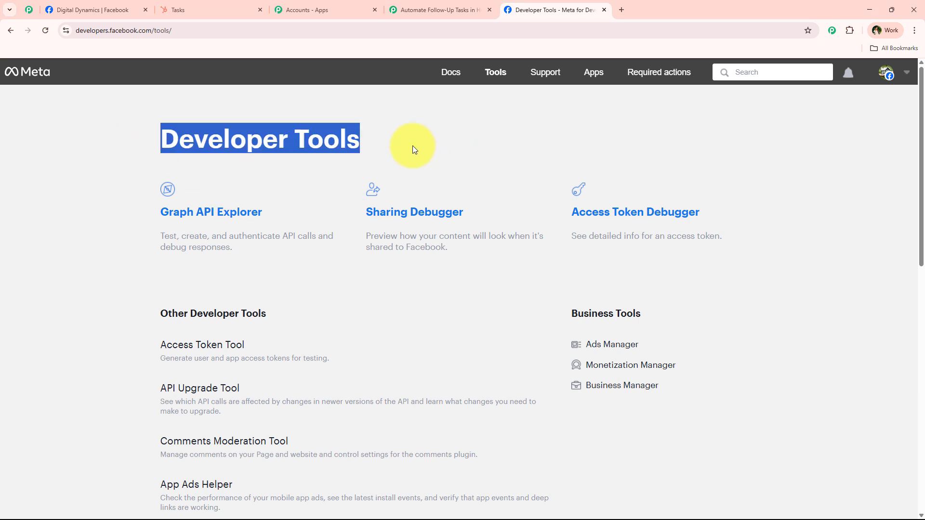
{"action": "scroll", "coordinate": [357, 269], "scroll_direction": "down", "scroll_amount": 7}
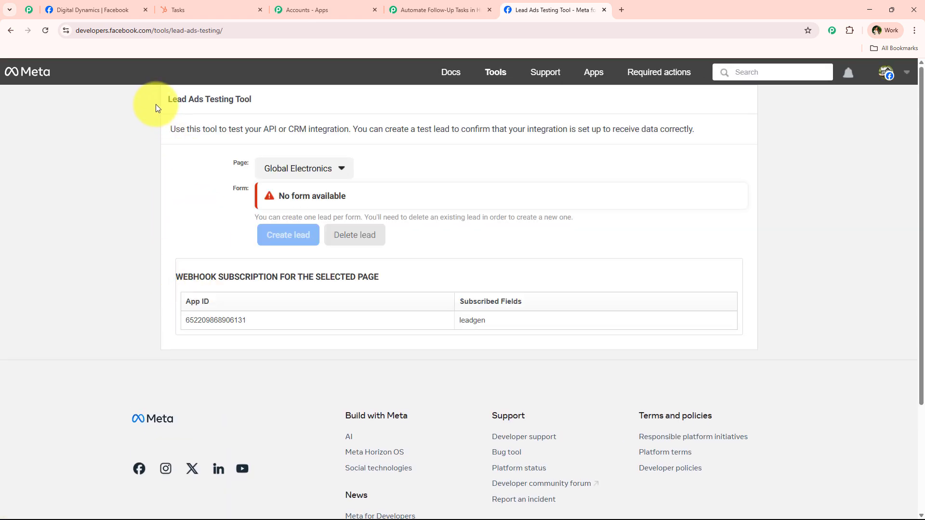
{"action": "left_click_drag", "start_coordinate": [155, 104], "coordinate": [265, 106]}
{"action": "left_click", "coordinate": [160, 93]}
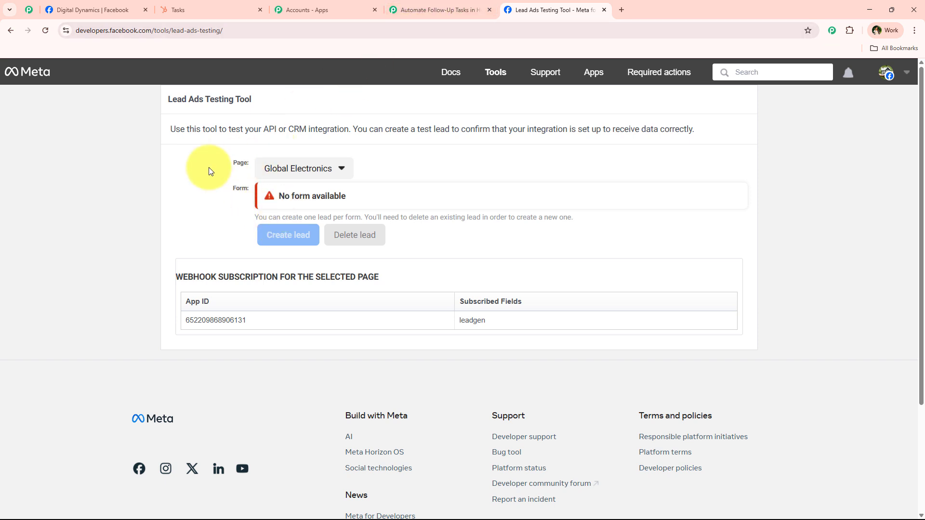
Set the testing tool to the Digital Dynamics page and its New Form.
{"action": "left_click", "coordinate": [311, 165]}
{"action": "scroll", "coordinate": [326, 351], "scroll_direction": "down", "scroll_amount": 6}
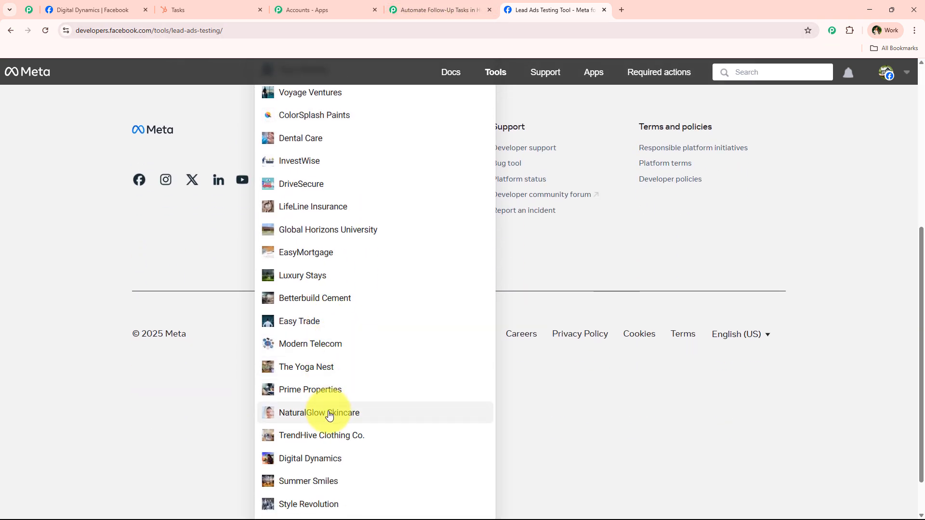
{"action": "left_click", "coordinate": [321, 460]}
{"action": "scroll", "coordinate": [217, 330], "scroll_direction": "up", "scroll_amount": 3}
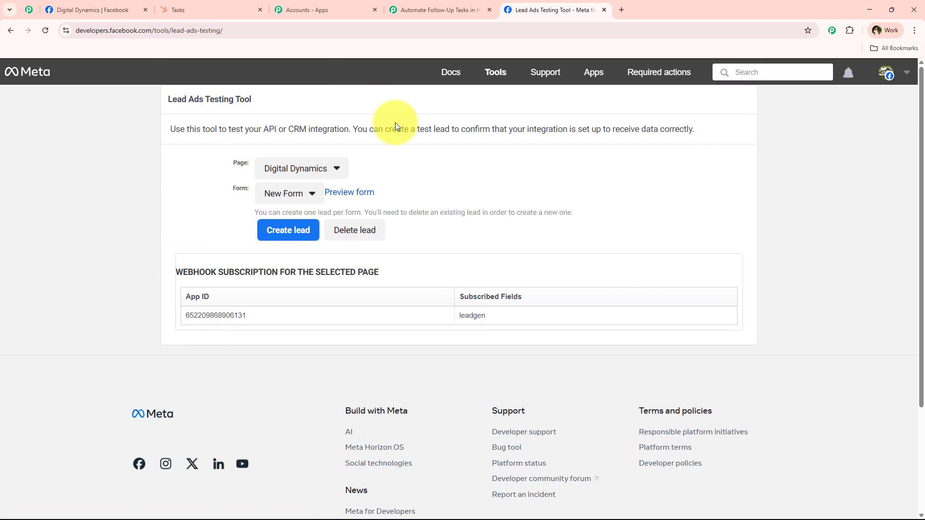
{"action": "left_click", "coordinate": [282, 195]}
{"action": "left_click", "coordinate": [282, 210]}
{"action": "left_click", "coordinate": [441, 10]}
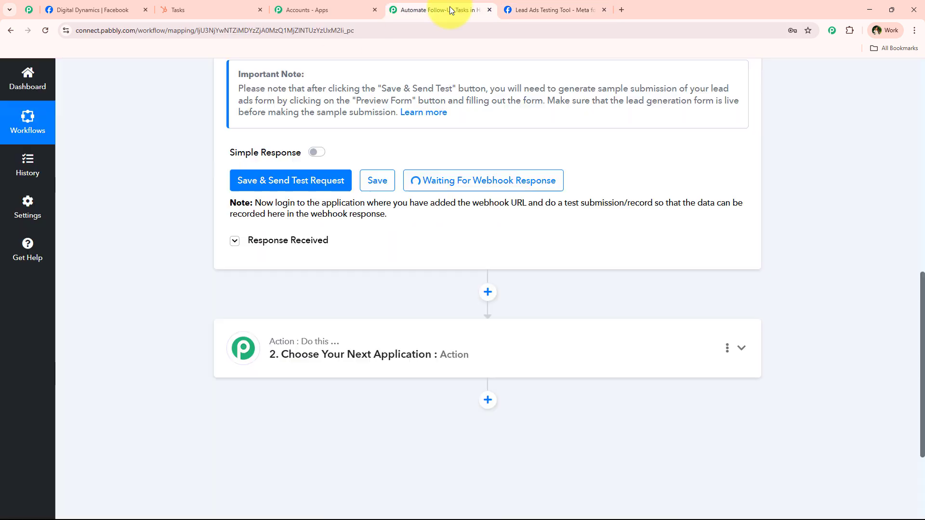
{"action": "scroll", "coordinate": [268, 203], "scroll_direction": "up", "scroll_amount": 5}
{"action": "left_click", "coordinate": [554, 10]}
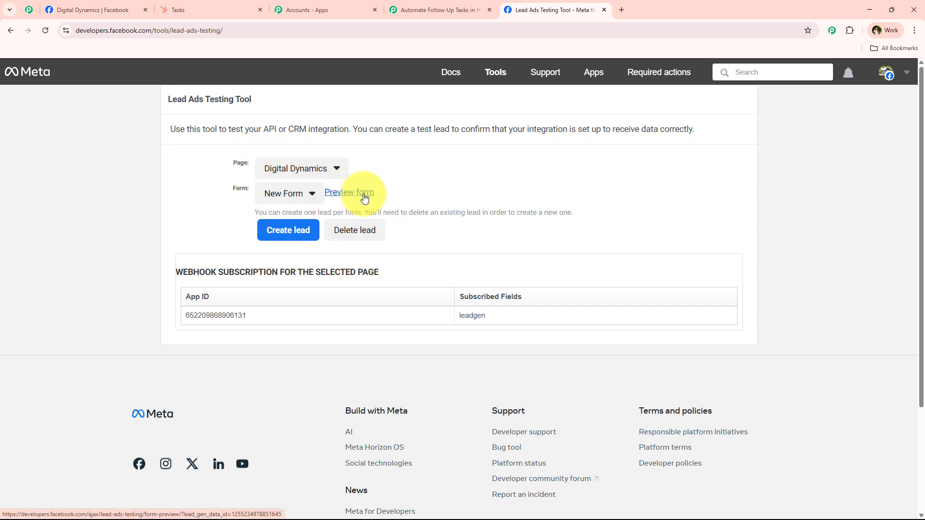
Preview the form, choosing Content Creation and Morning (9 AM - 12 PM), and fill in the contact fields.
{"action": "left_click", "coordinate": [349, 192]}
{"action": "scroll", "coordinate": [525, 308], "scroll_direction": "down", "scroll_amount": 3}
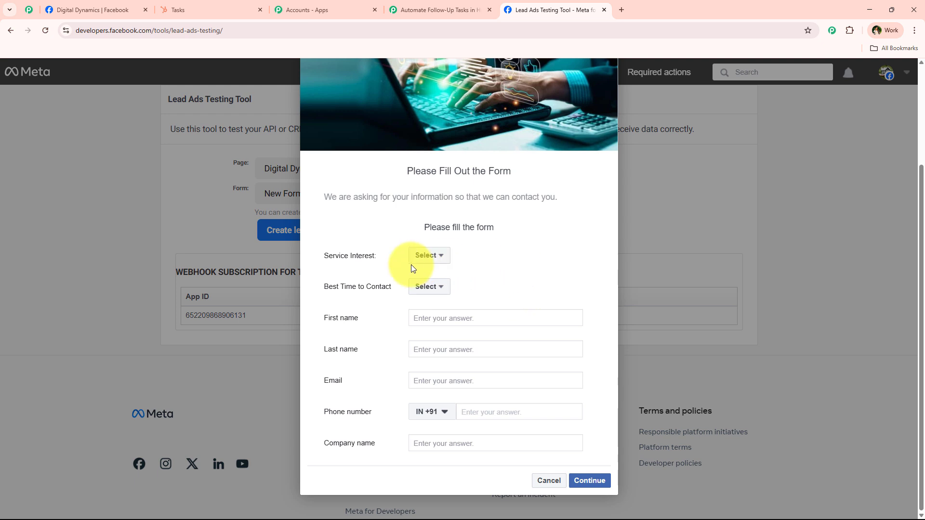
{"action": "left_click", "coordinate": [426, 255]}
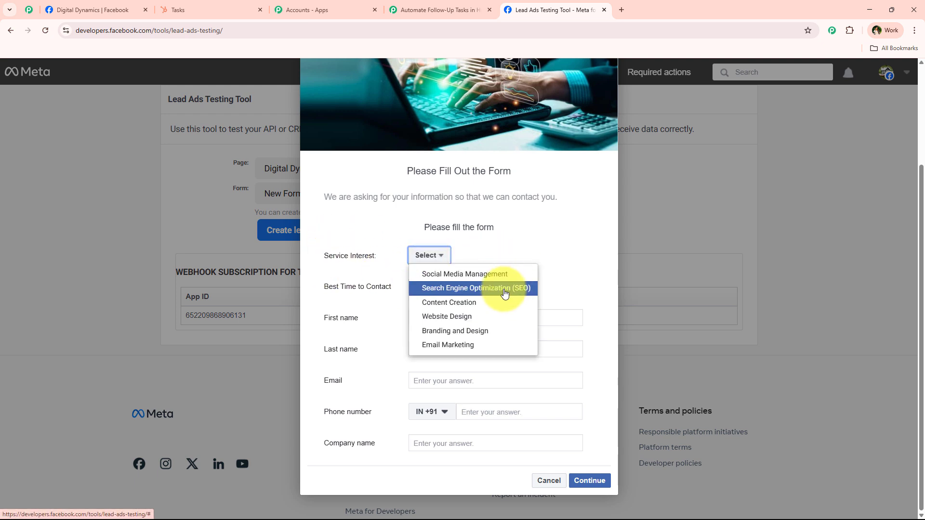
{"action": "left_click", "coordinate": [470, 302]}
{"action": "left_click_drag", "start_coordinate": [348, 291], "coordinate": [421, 294]}
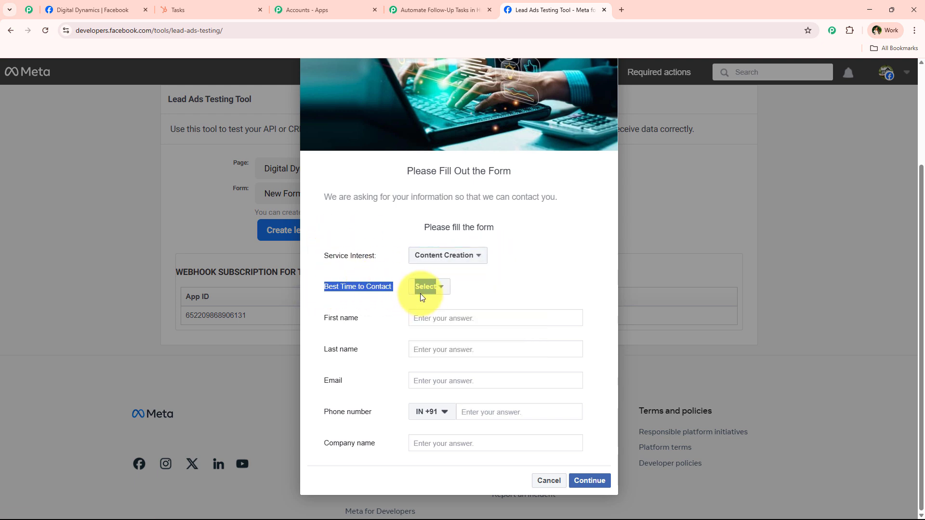
{"action": "left_click", "coordinate": [421, 293]}
{"action": "left_click", "coordinate": [477, 304]}
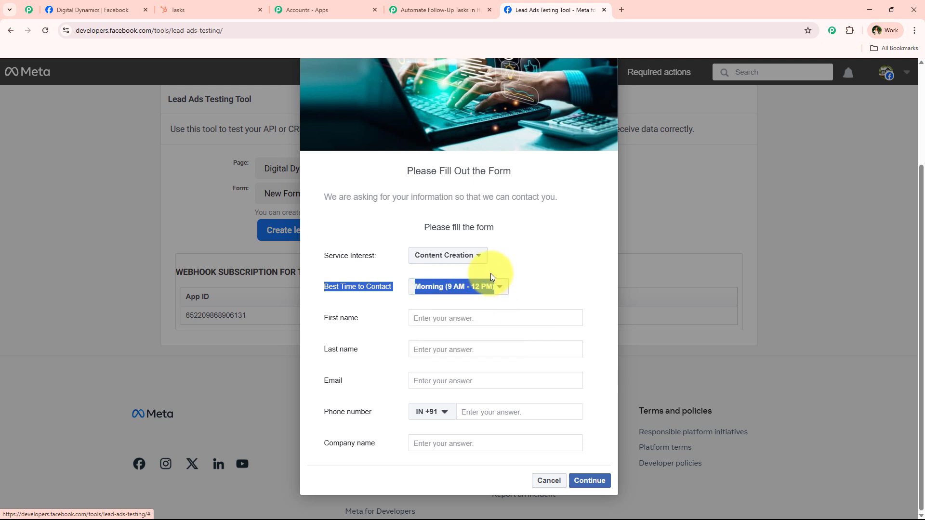
{"action": "left_click", "coordinate": [411, 299]}
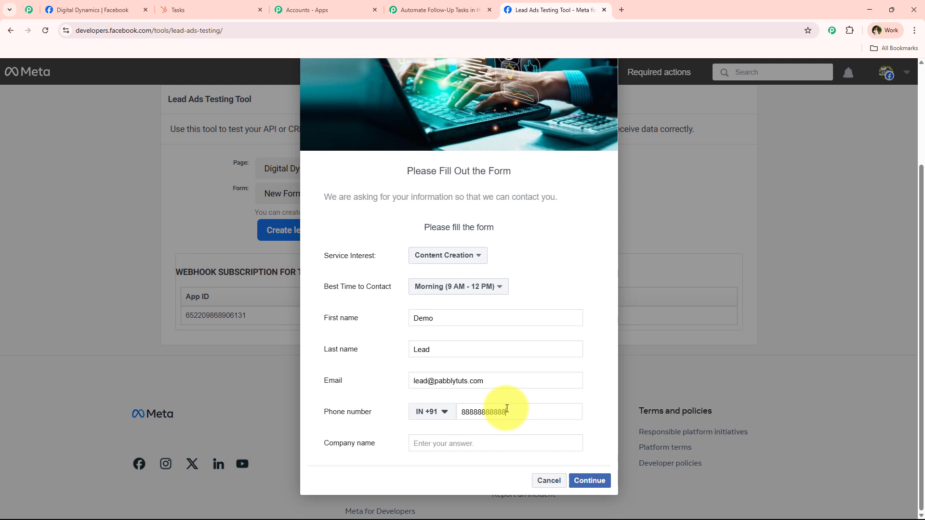
{"action": "left_click", "coordinate": [468, 440]}
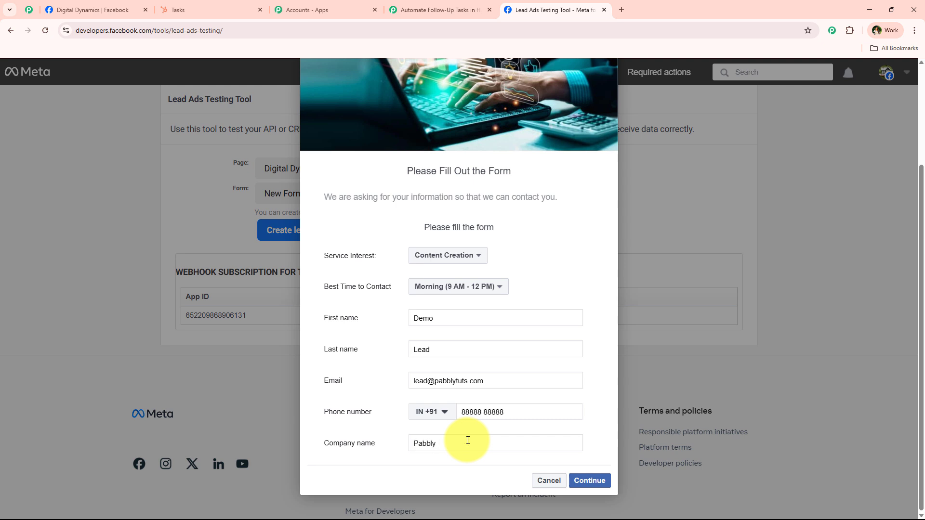
Submit the test lead, read the confirmation, and check the Pabbly workflow for it.
{"action": "left_click", "coordinate": [598, 481]}
{"action": "left_click", "coordinate": [600, 387]}
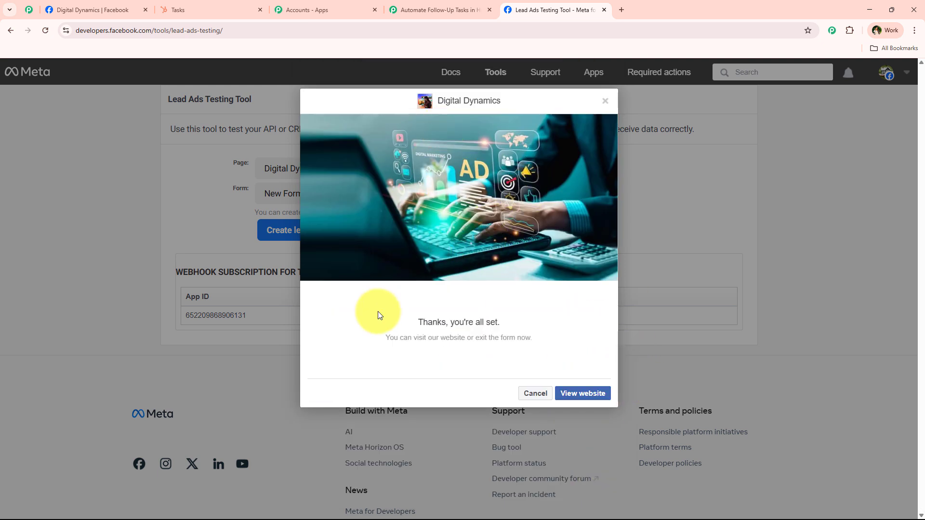
{"action": "left_click_drag", "start_coordinate": [403, 338], "coordinate": [521, 338]}
{"action": "left_click_drag", "start_coordinate": [608, 305], "coordinate": [418, 310]}
{"action": "left_click", "coordinate": [479, 359]}
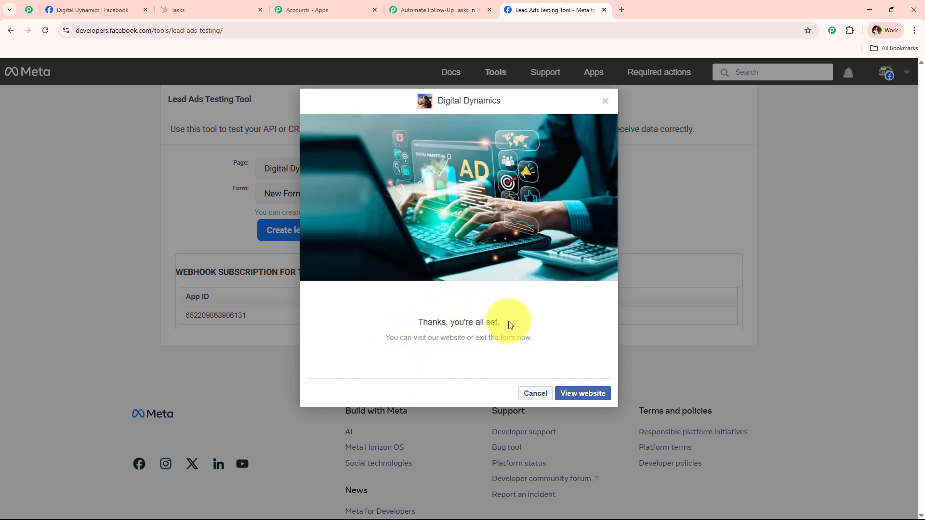
{"action": "left_click", "coordinate": [391, 9]}
{"action": "scroll", "coordinate": [199, 245], "scroll_direction": "down", "scroll_amount": 5}
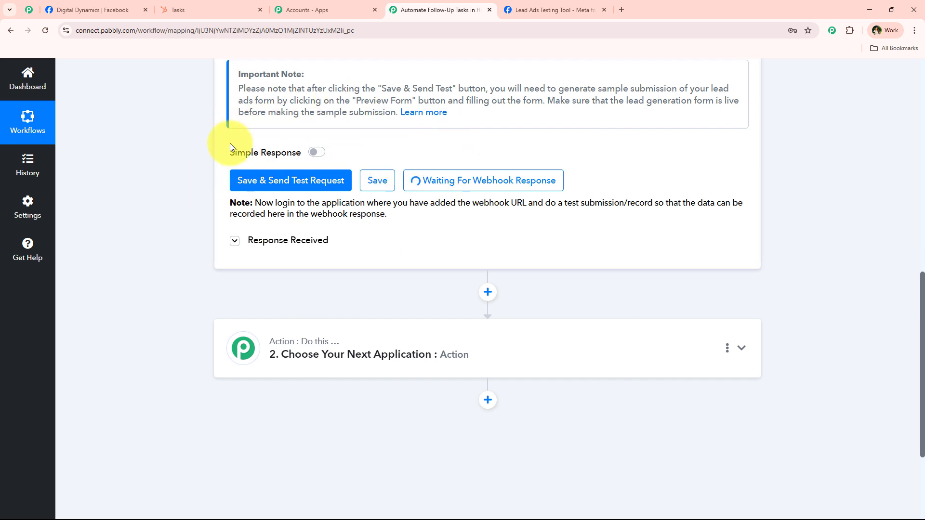
{"action": "left_click", "coordinate": [554, 10]}
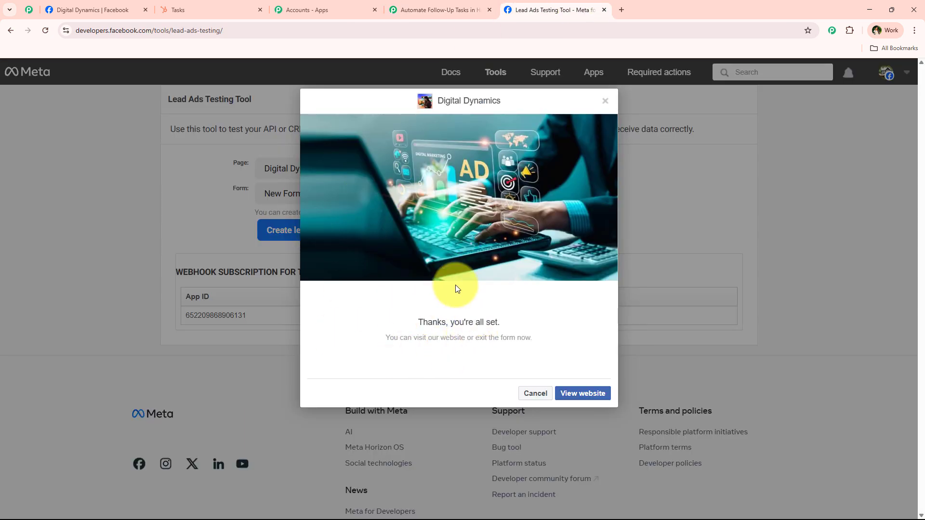
{"action": "left_click", "coordinate": [430, 4]}
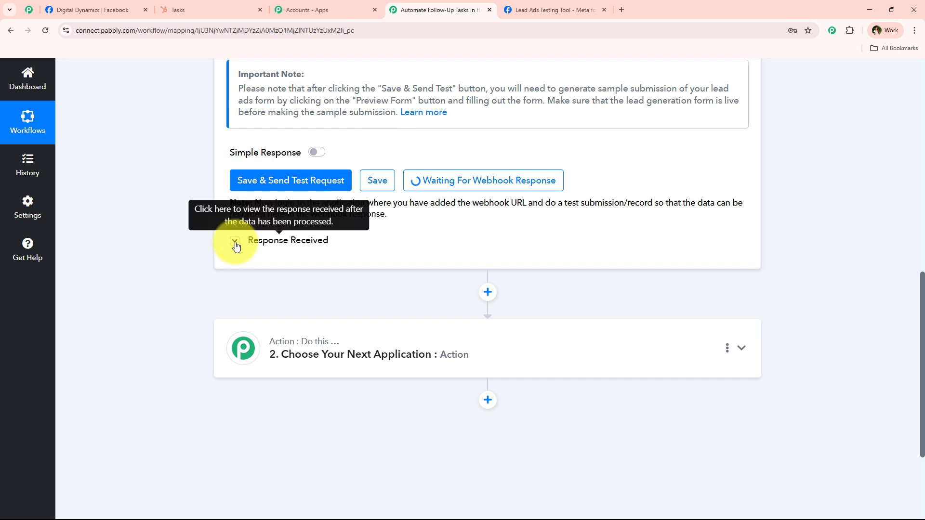
Review the captured service interest, best time, name, e-mail, phone and lead-created values.
{"action": "left_click", "coordinate": [576, 5]}
{"action": "left_click", "coordinate": [440, 10]}
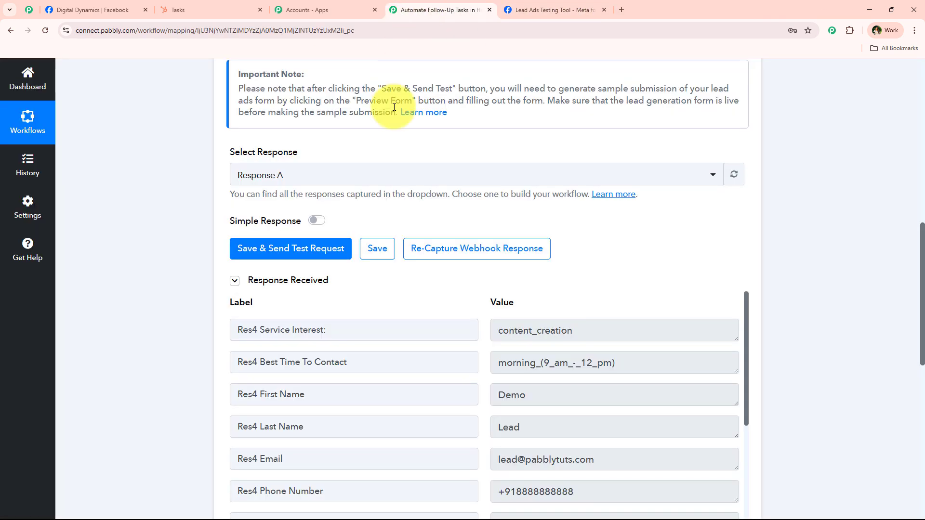
{"action": "scroll", "coordinate": [662, 221], "scroll_direction": "down", "scroll_amount": 3}
{"action": "left_click", "coordinate": [665, 193]}
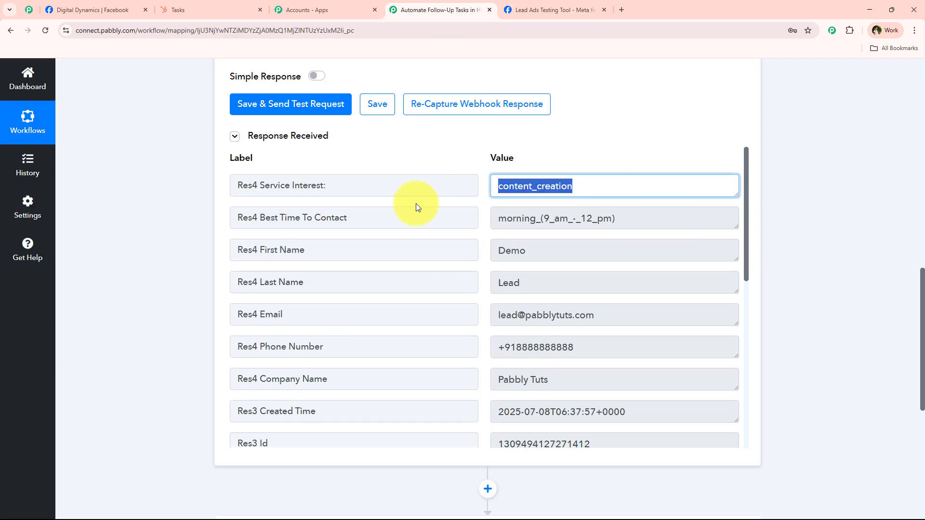
{"action": "left_click", "coordinate": [657, 217]}
{"action": "left_click", "coordinate": [562, 256]}
{"action": "left_click", "coordinate": [541, 318]}
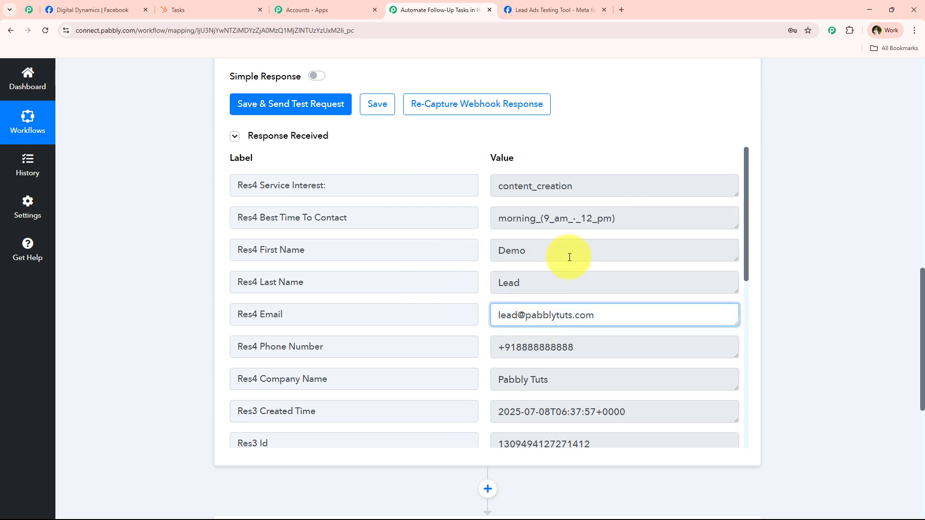
{"action": "left_click", "coordinate": [570, 256]}
{"action": "left_click", "coordinate": [528, 287]}
{"action": "left_click", "coordinate": [656, 321]}
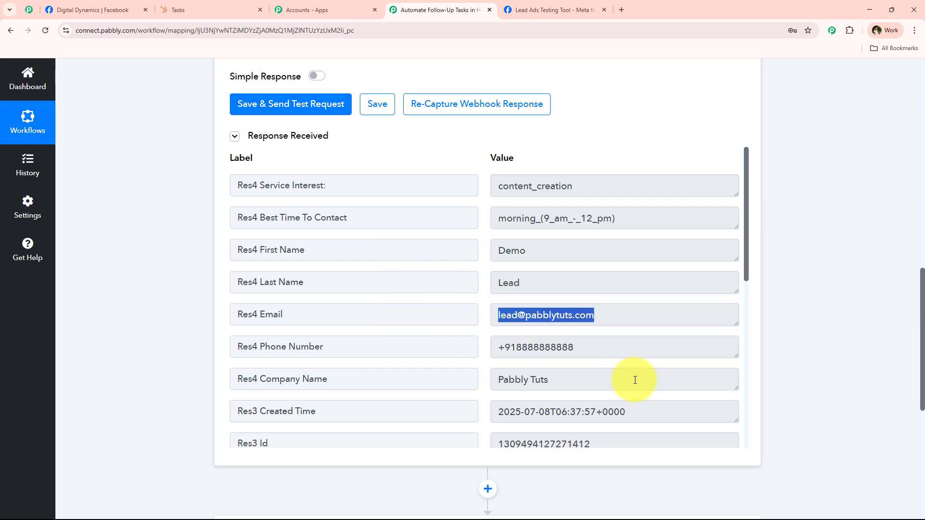
{"action": "left_click", "coordinate": [554, 349]}
{"action": "left_click", "coordinate": [474, 402]}
{"action": "left_click", "coordinate": [515, 412]}
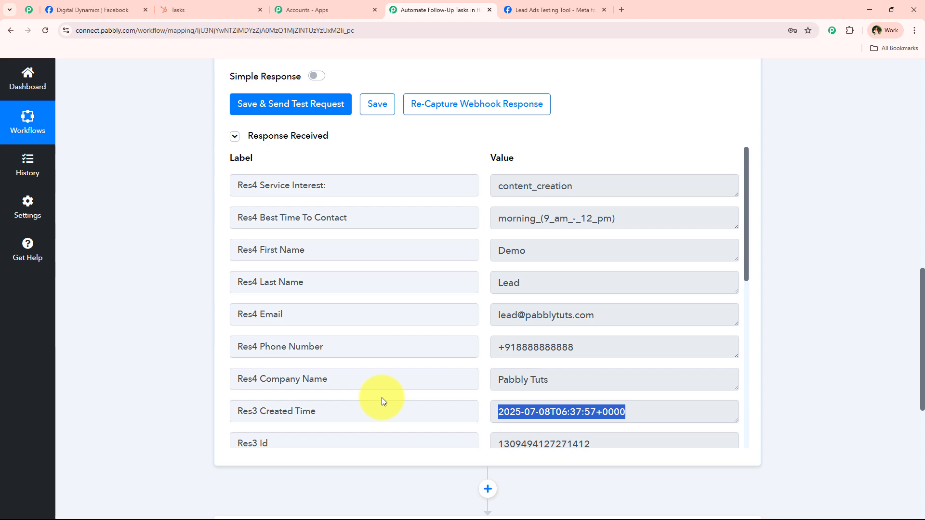
{"action": "left_click", "coordinate": [594, 202]}
{"action": "left_click", "coordinate": [600, 180]}
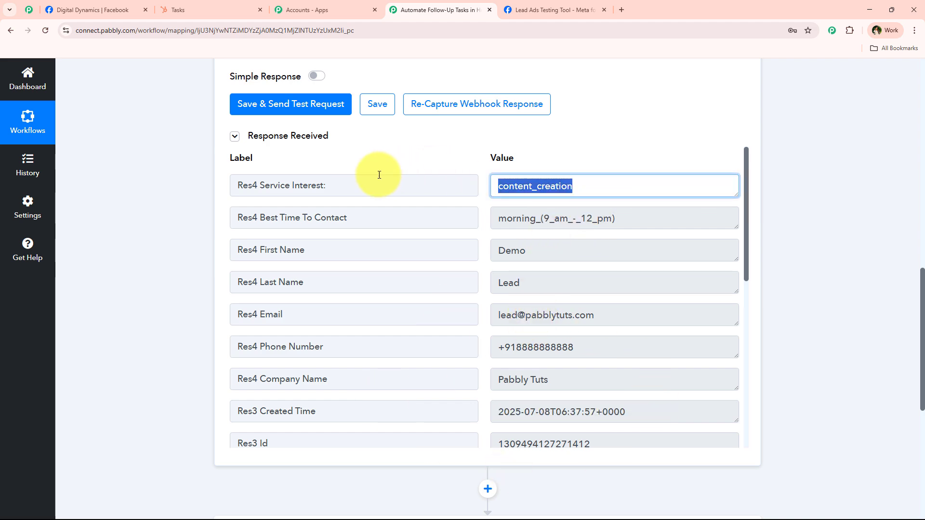
Collapse the Facebook Lead Ads trigger and close the testing tool's lead confirmation.
{"action": "scroll", "coordinate": [191, 279], "scroll_direction": "up", "scroll_amount": 15}
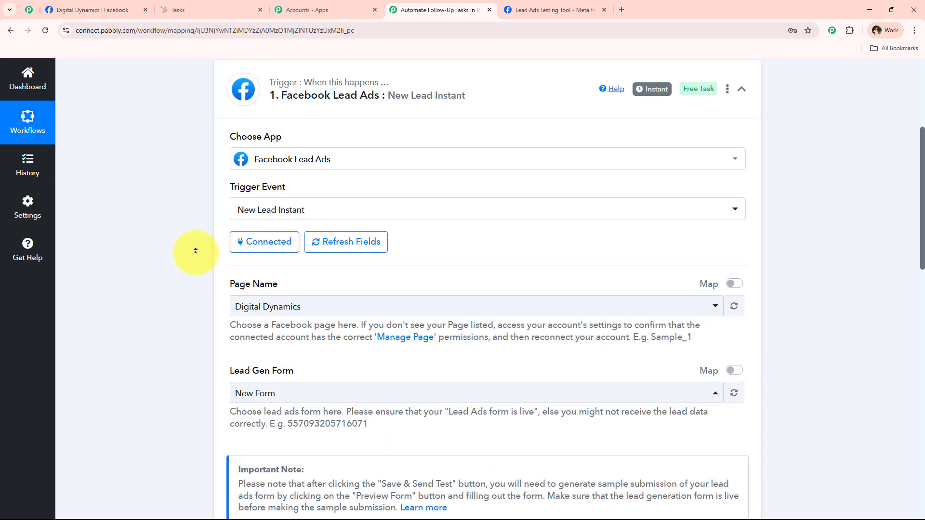
{"action": "left_click", "coordinate": [378, 240]}
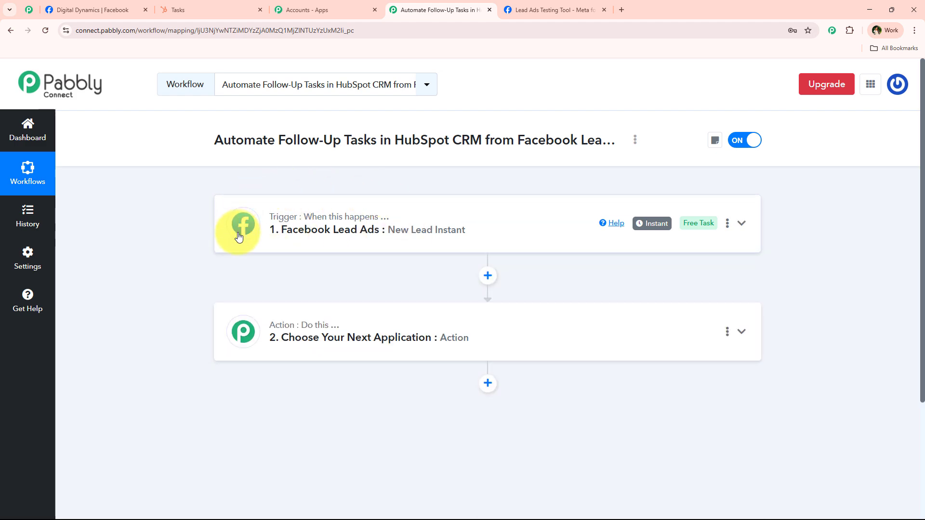
{"action": "left_click", "coordinate": [545, 7]}
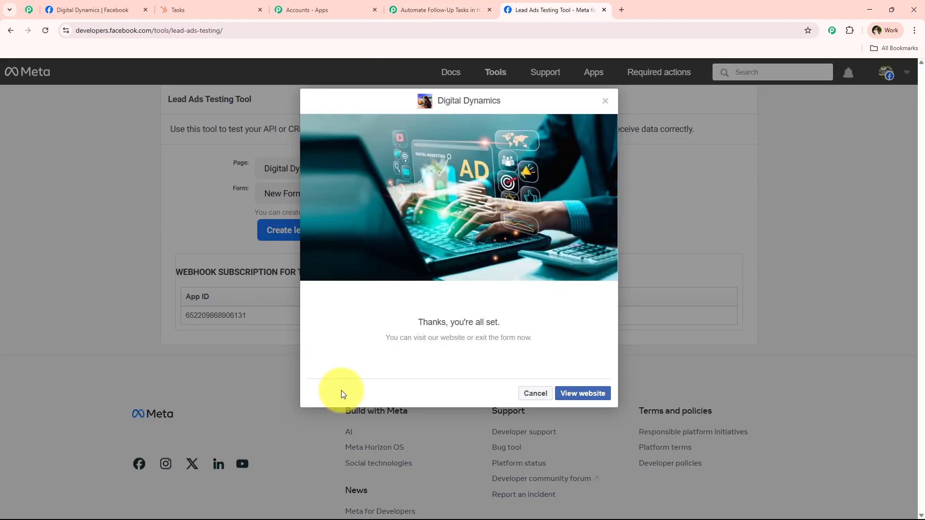
{"action": "left_click", "coordinate": [533, 392]}
{"action": "left_click", "coordinate": [443, 9]}
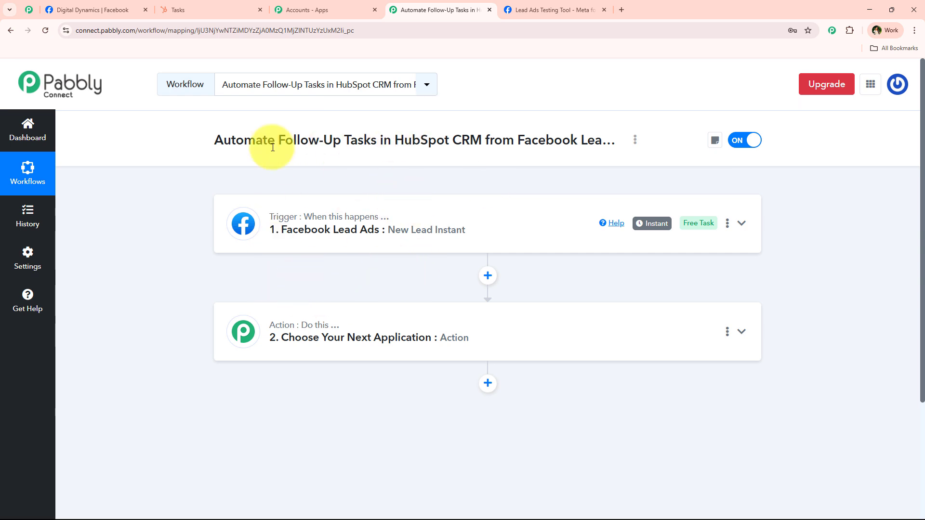
{"action": "left_click_drag", "start_coordinate": [277, 142], "coordinate": [480, 141]}
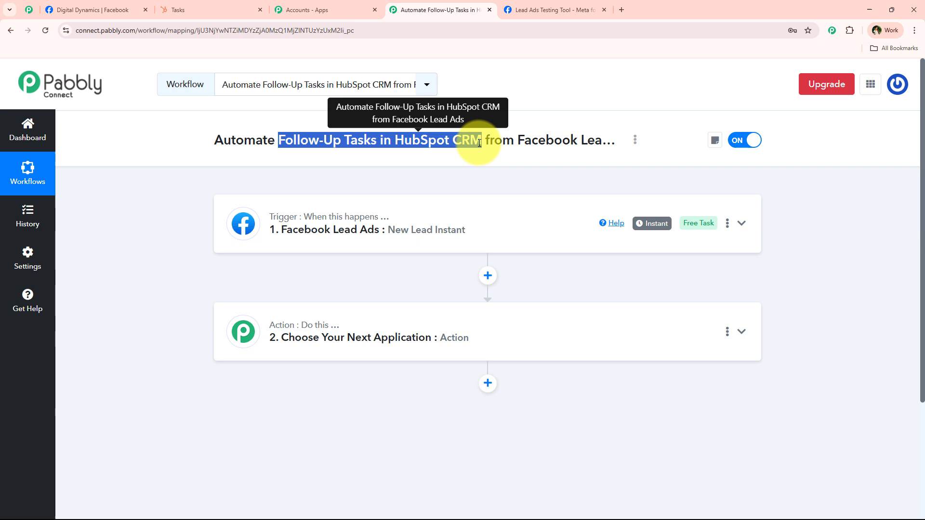
Search the app list for 'hub' and pick HubSpot CRM as the action app.
{"action": "left_click", "coordinate": [352, 332]}
{"action": "left_click", "coordinate": [362, 267]}
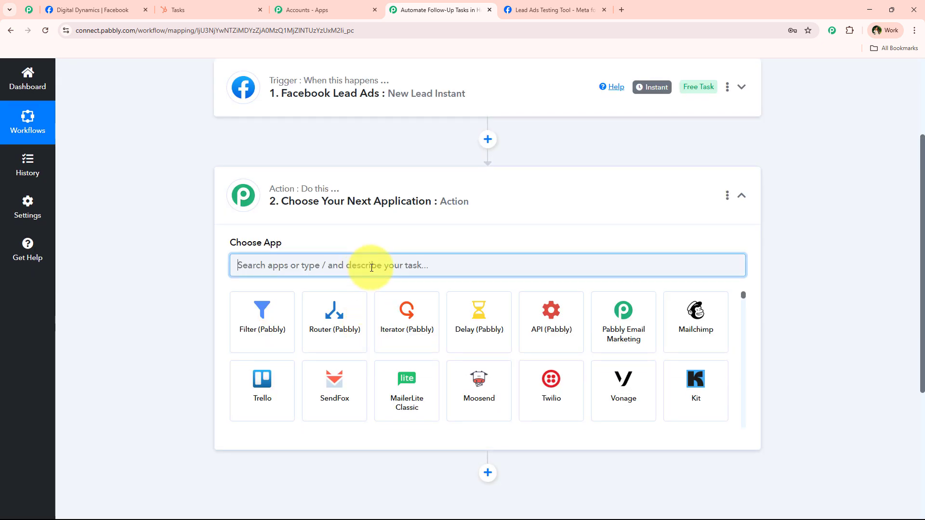
{"action": "type", "text": "hub"}
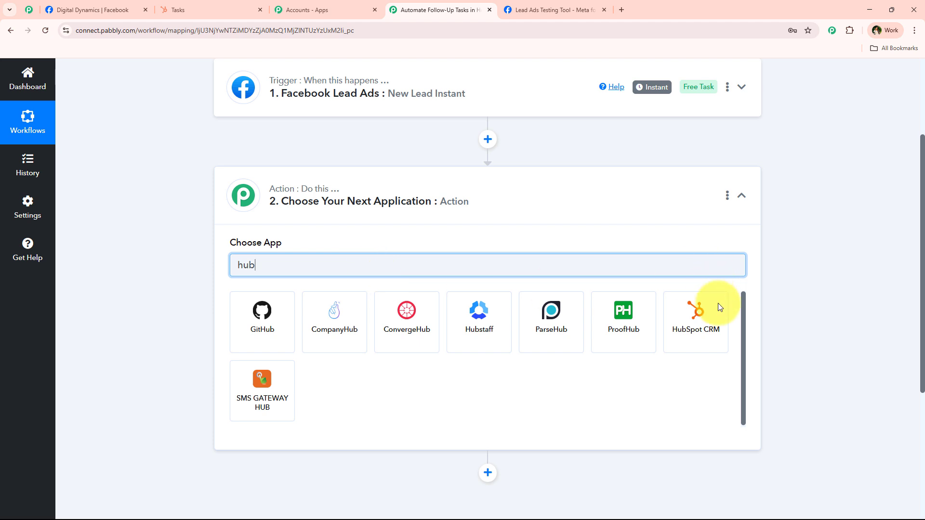
{"action": "left_click", "coordinate": [720, 323]}
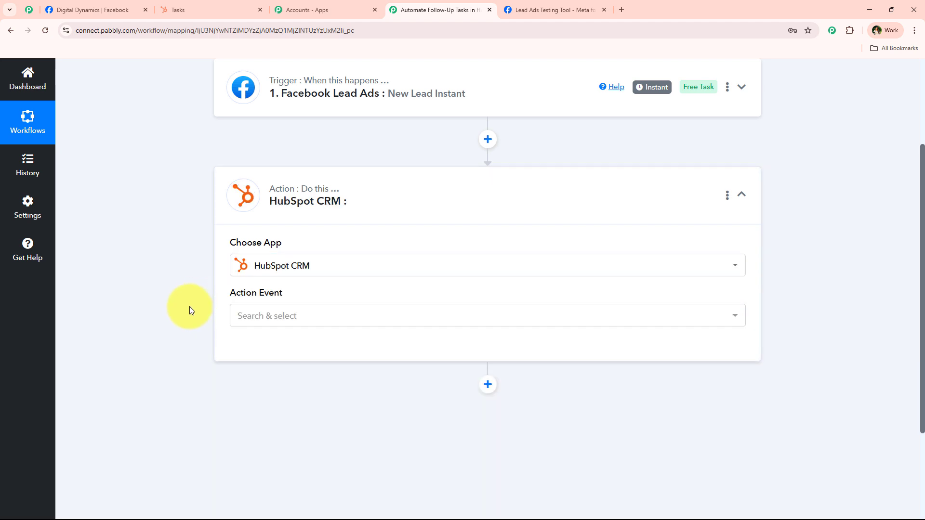
Choose Create a Task Engagement as the action event and bring up the account connection.
{"action": "left_click", "coordinate": [281, 320]}
{"action": "scroll", "coordinate": [289, 200], "scroll_direction": "down", "scroll_amount": 2}
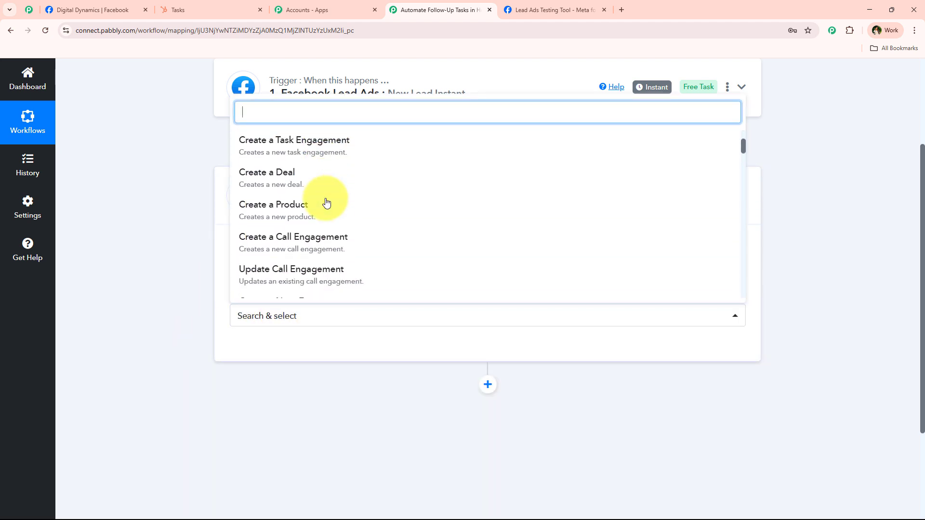
{"action": "scroll", "coordinate": [314, 180], "scroll_direction": "up", "scroll_amount": 2}
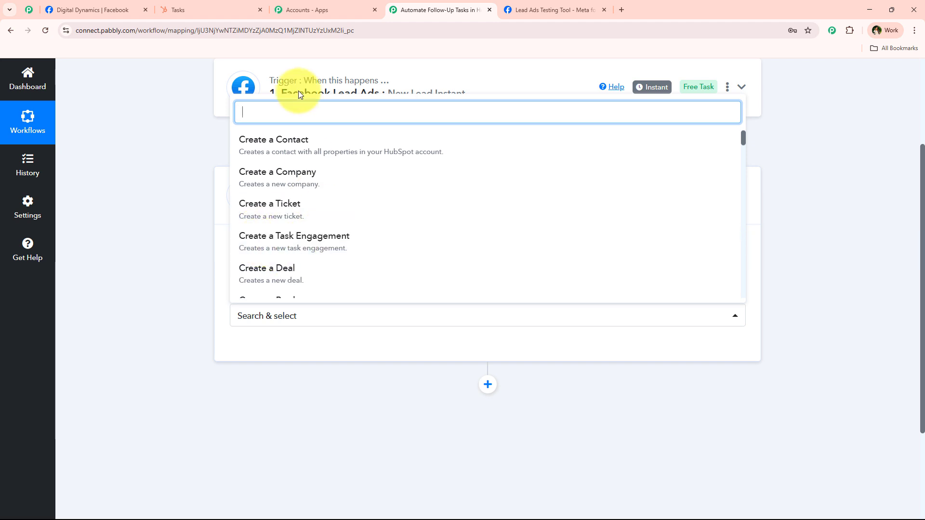
{"action": "type", "text": "tas"}
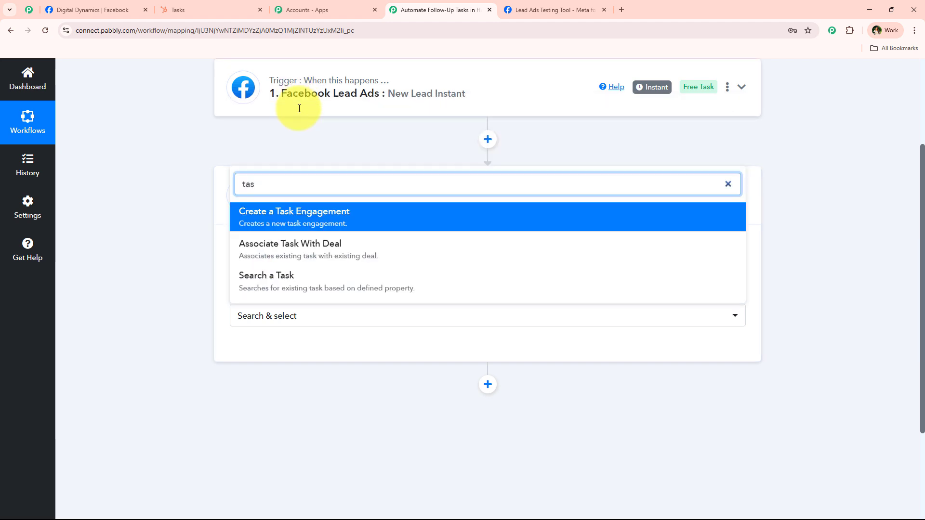
{"action": "left_click", "coordinate": [362, 211]}
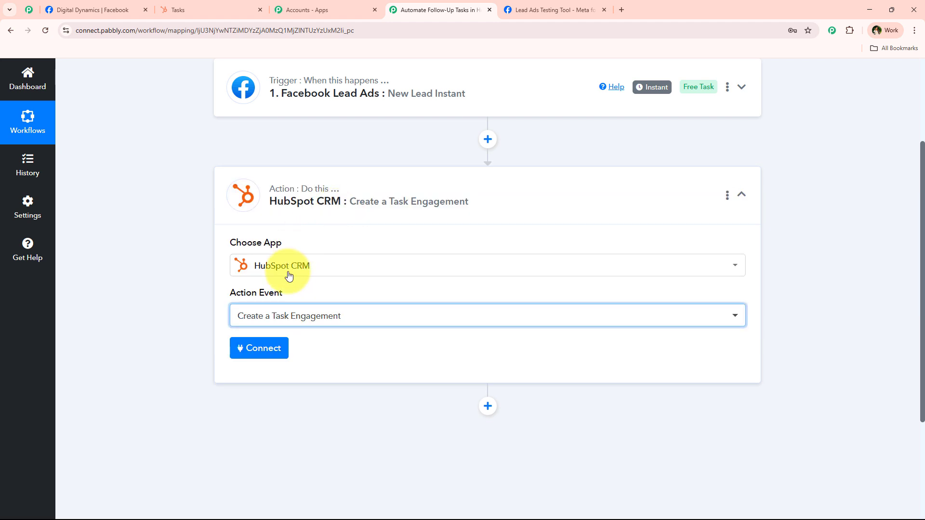
{"action": "left_click", "coordinate": [261, 350]}
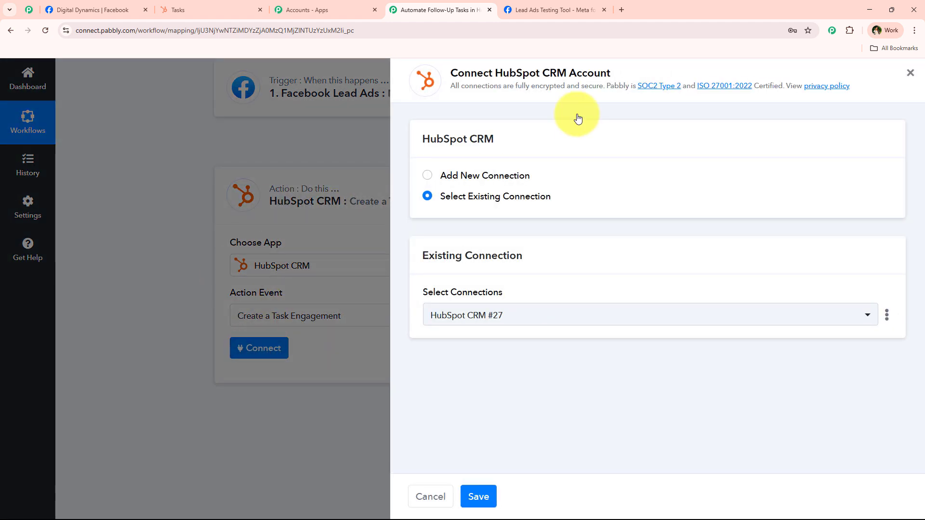
Add a new HubSpot CRM connection and begin authorising Pabbly Connect with HubSpot.
{"action": "left_click_drag", "start_coordinate": [489, 73], "coordinate": [616, 64]}
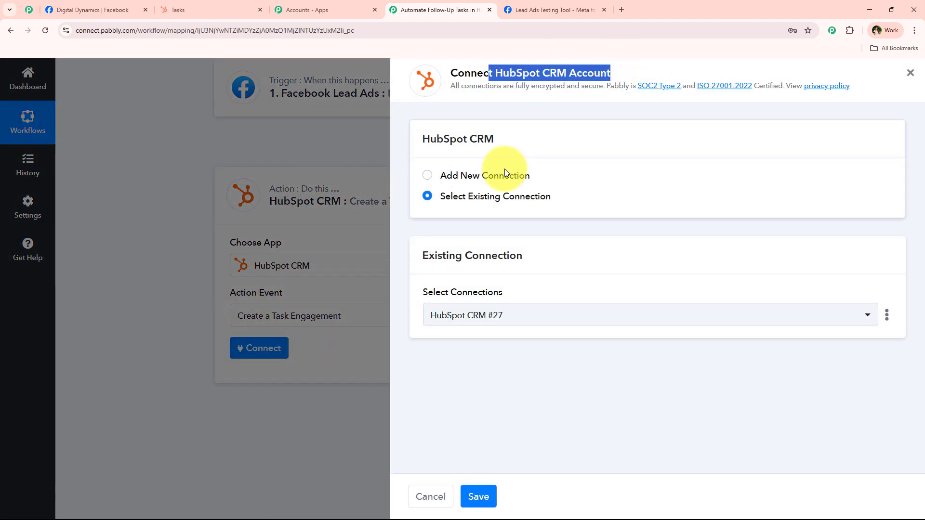
{"action": "left_click", "coordinate": [492, 175]}
{"action": "left_click", "coordinate": [491, 176]}
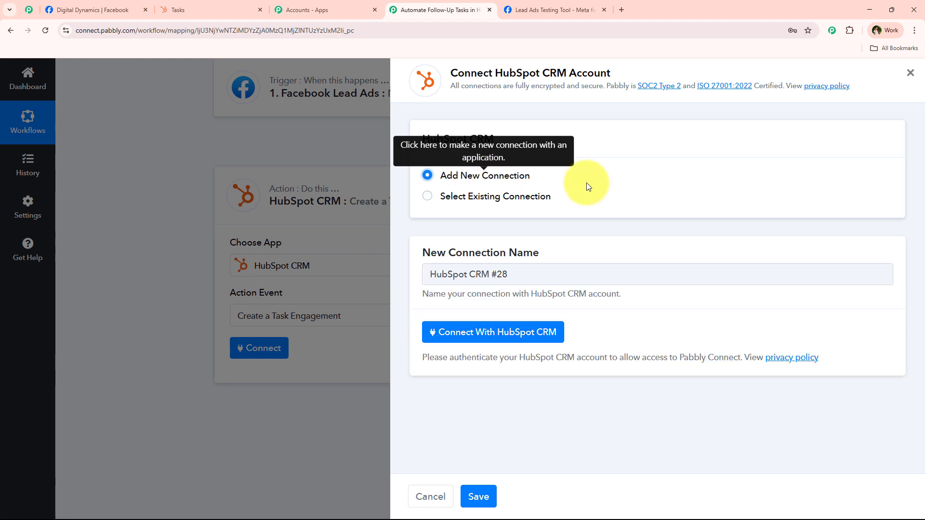
{"action": "left_click", "coordinate": [509, 343]}
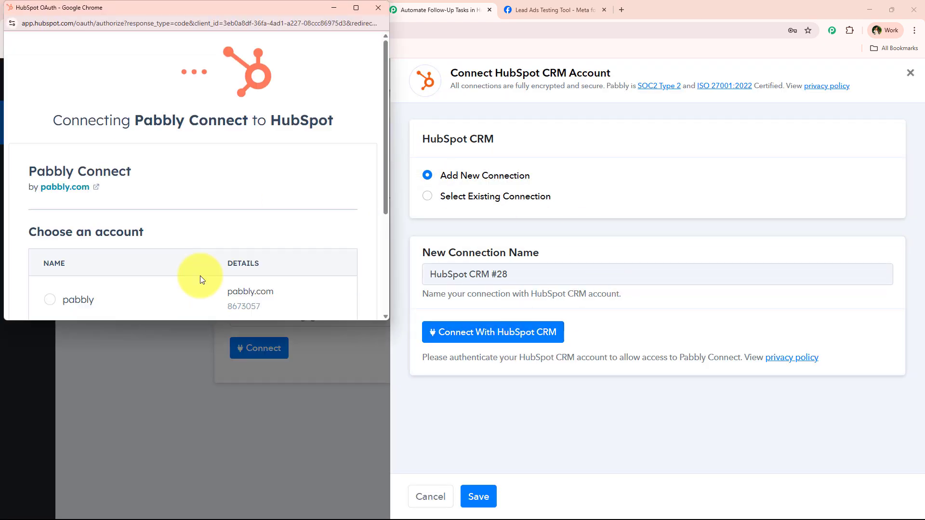
Choose the HubSpot account in the OAuth popup, saving HubSpot CRM #28 and revealing the task fields.
{"action": "left_click_drag", "start_coordinate": [227, 320], "coordinate": [223, 471]}
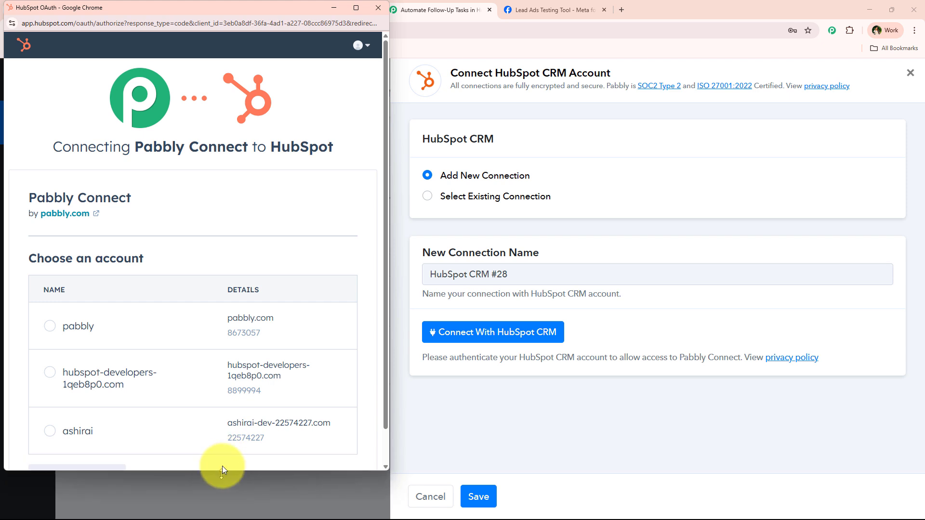
{"action": "scroll", "coordinate": [108, 336], "scroll_direction": "down", "scroll_amount": 1}
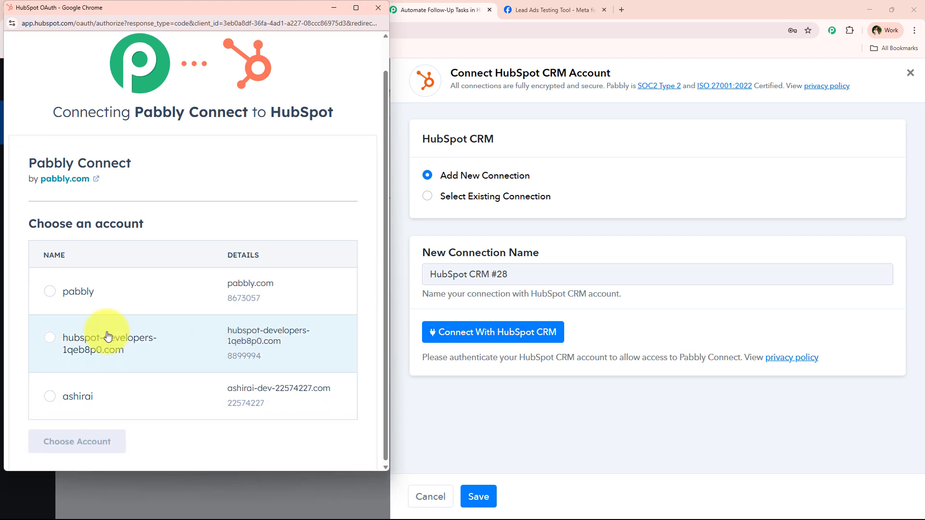
{"action": "left_click", "coordinate": [50, 398]}
{"action": "left_click", "coordinate": [100, 438]}
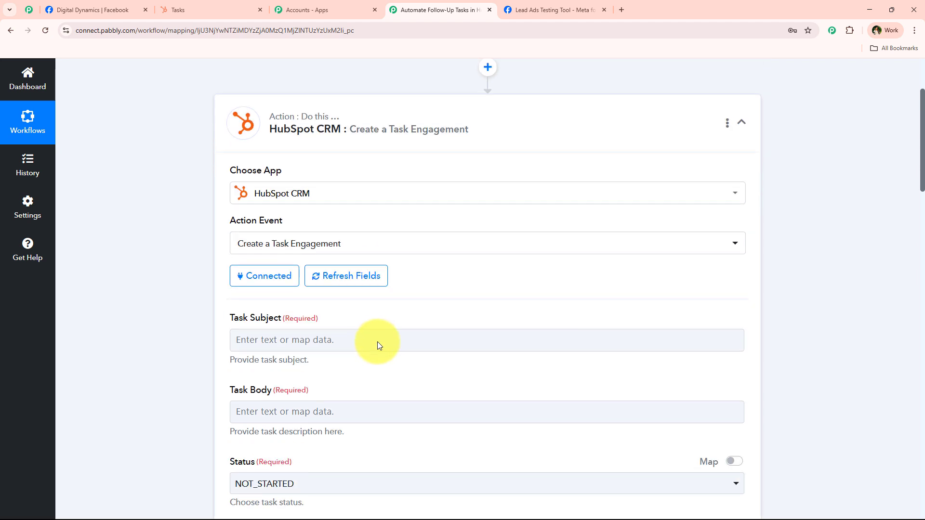
{"action": "scroll", "coordinate": [373, 344], "scroll_direction": "down", "scroll_amount": 3}
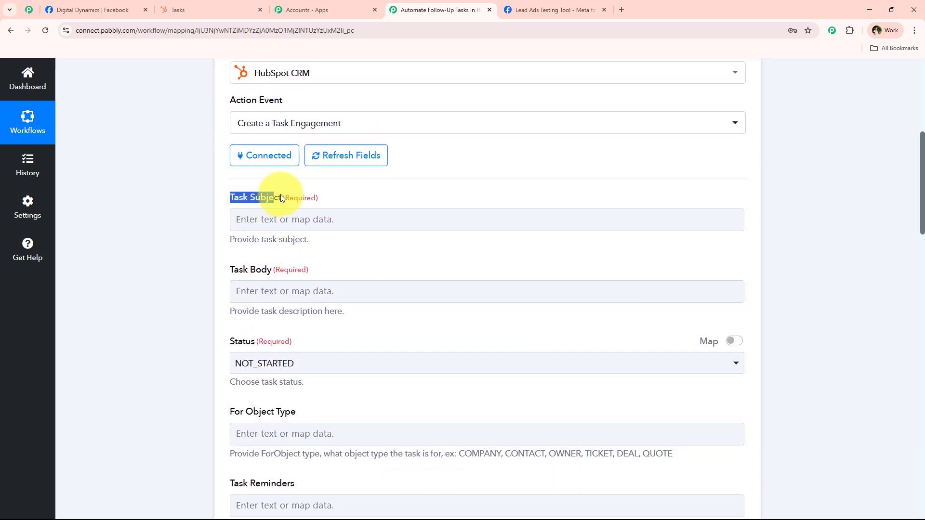
{"action": "left_click_drag", "start_coordinate": [212, 264], "coordinate": [347, 262]}
{"action": "left_click", "coordinate": [347, 320]}
{"action": "scroll", "coordinate": [307, 273], "scroll_direction": "down", "scroll_amount": 1}
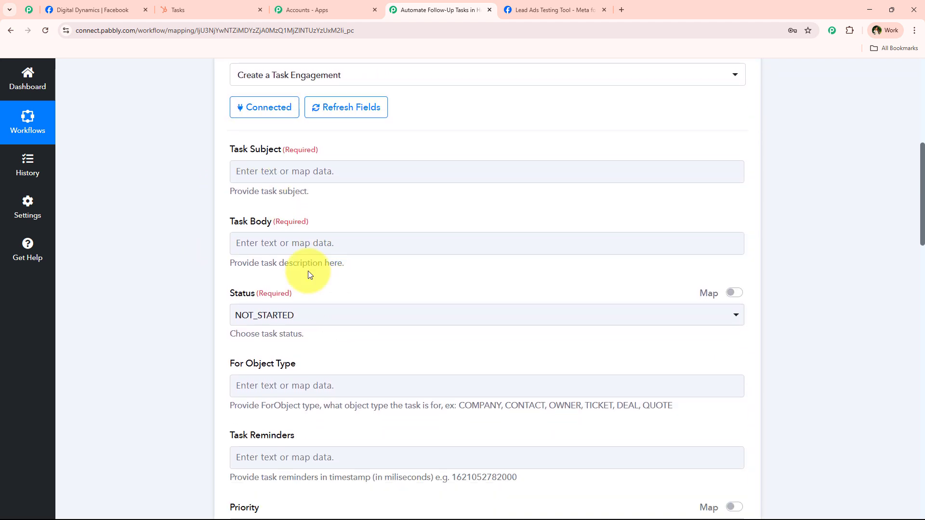
In HubSpot, close the new task form and open the Follow up with Test Lead task.
{"action": "left_click", "coordinate": [185, 10]}
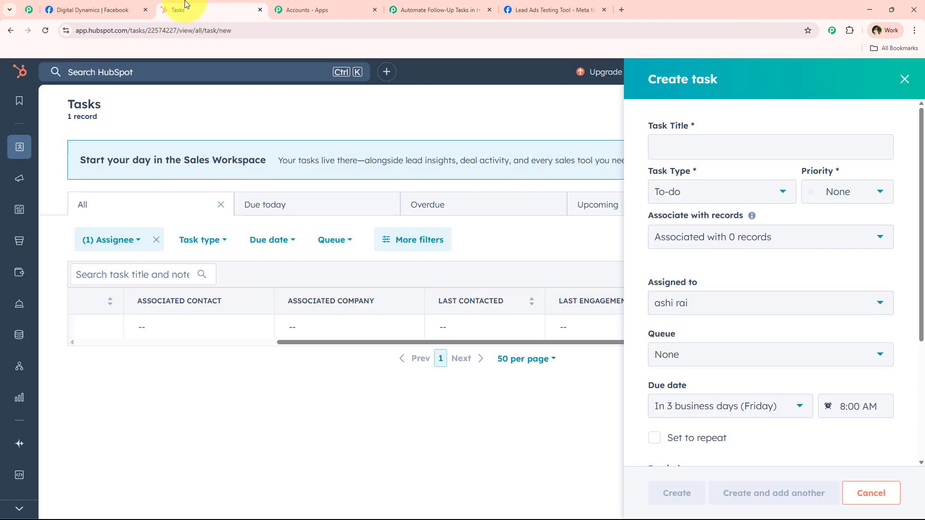
{"action": "left_click", "coordinate": [904, 79]}
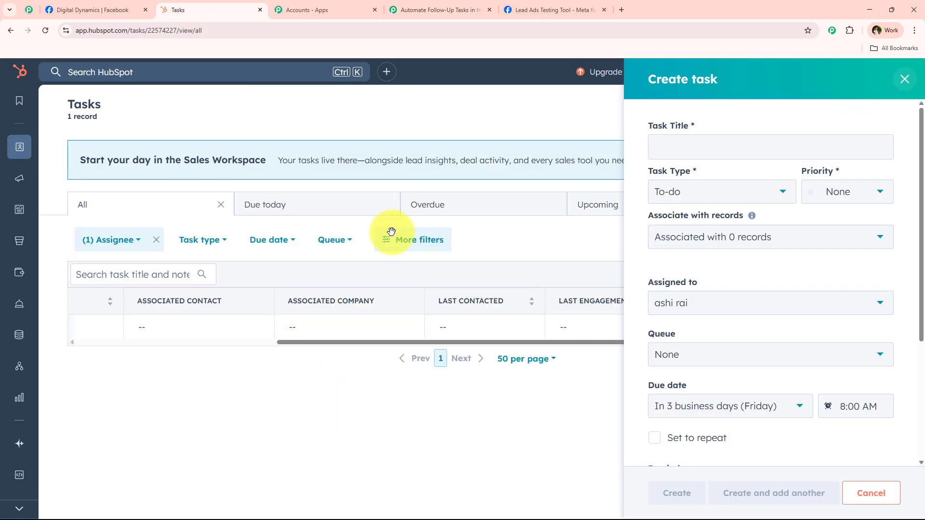
{"action": "left_click_drag", "start_coordinate": [334, 342], "coordinate": [223, 333]}
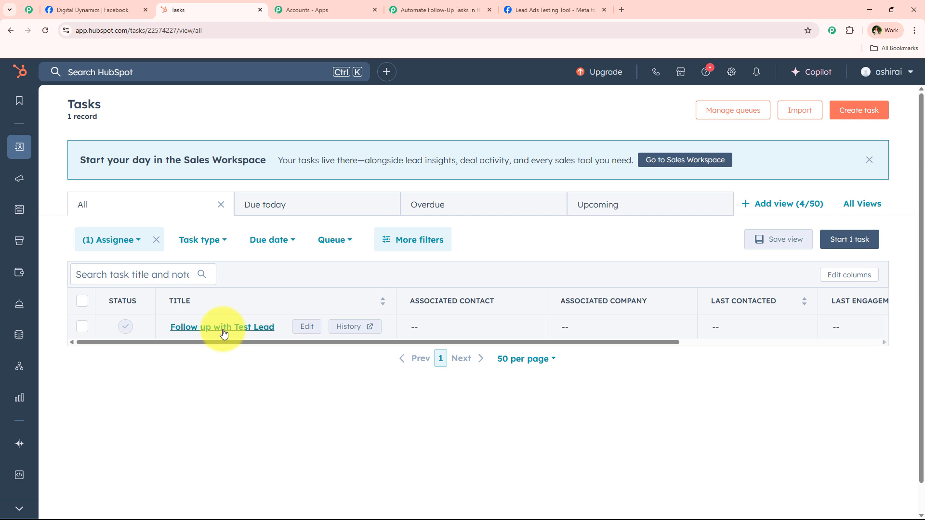
{"action": "left_click", "coordinate": [224, 330]}
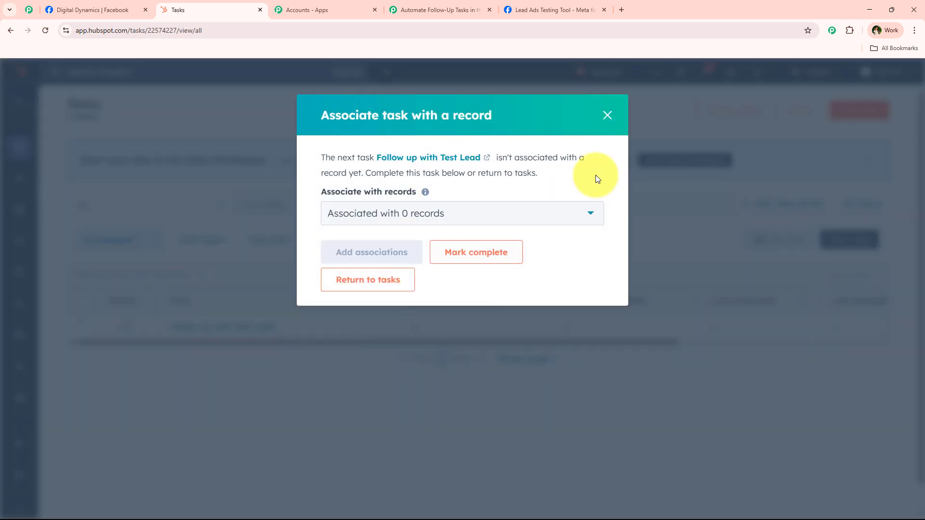
{"action": "left_click", "coordinate": [367, 279]}
{"action": "left_click", "coordinate": [296, 327]}
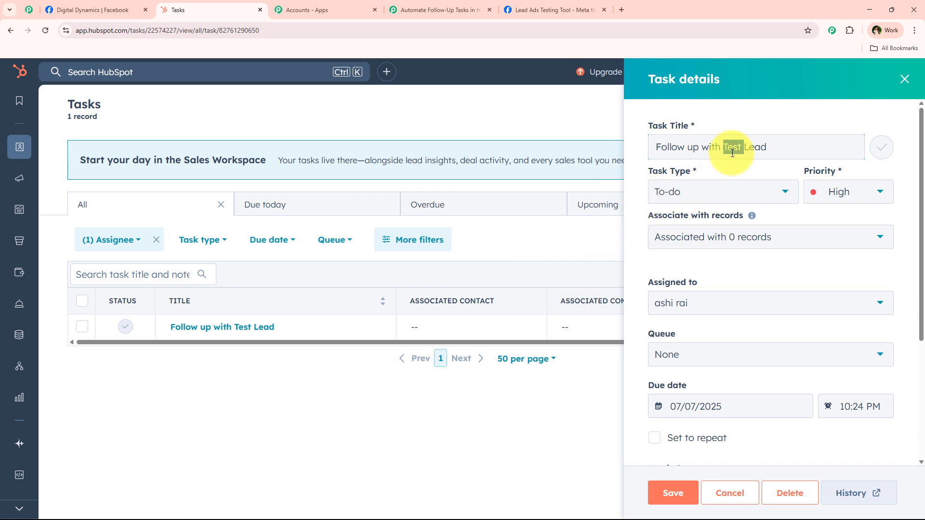
Select the task title and review the contact details in its notes.
{"action": "triple_click", "coordinate": [732, 152]}
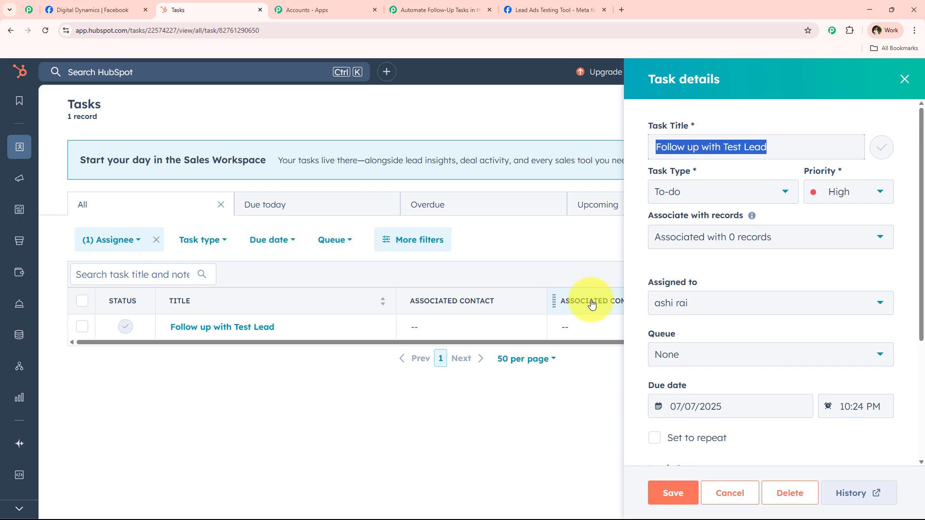
{"action": "scroll", "coordinate": [764, 338], "scroll_direction": "down", "scroll_amount": 4}
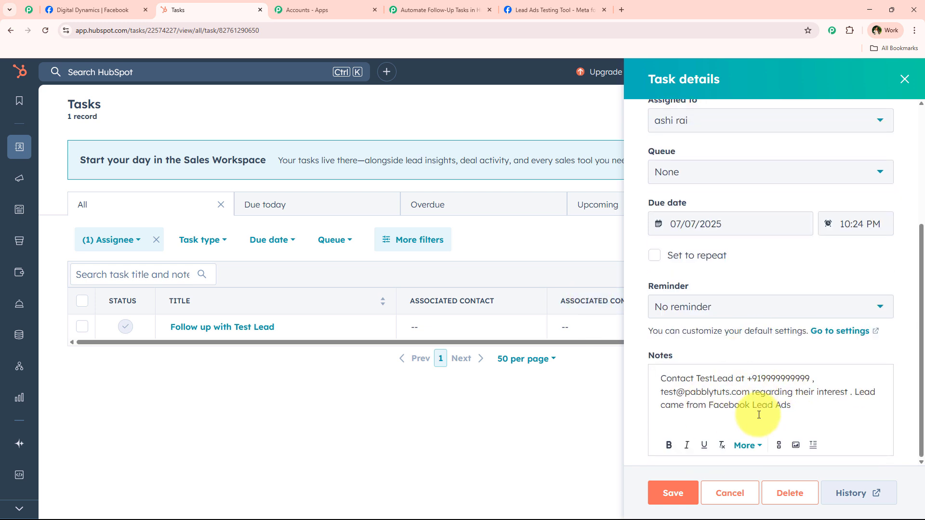
{"action": "left_click_drag", "start_coordinate": [660, 378], "coordinate": [734, 380]}
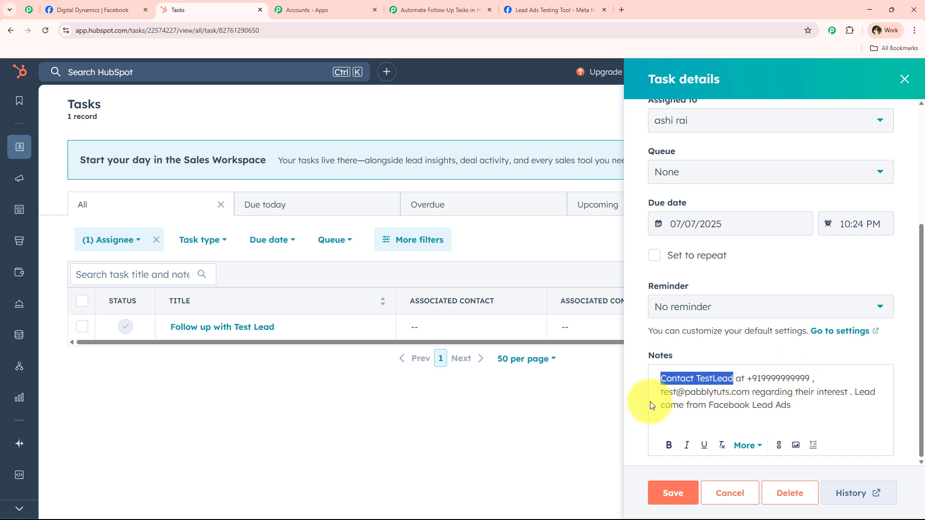
{"action": "left_click_drag", "start_coordinate": [660, 392], "coordinate": [754, 391]}
{"action": "left_click", "coordinate": [753, 391]}
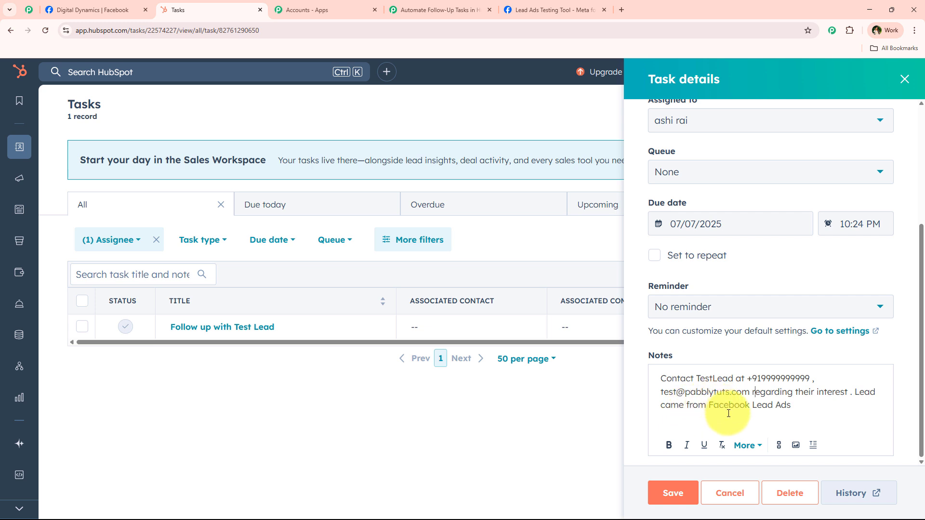
Set Task Subject to 'Follow up with' plus mapped Res4 First Name and Res4 Last Name.
{"action": "left_click", "coordinate": [436, 10]}
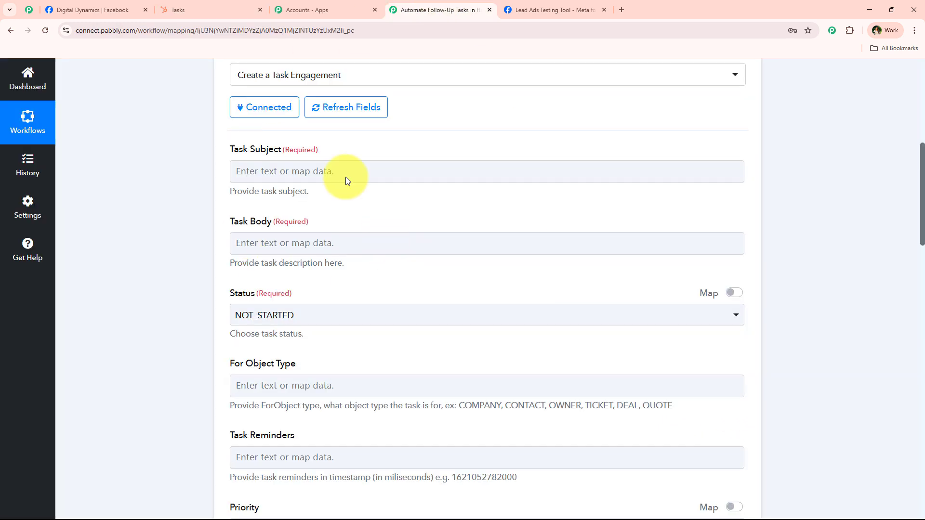
{"action": "left_click", "coordinate": [269, 170]}
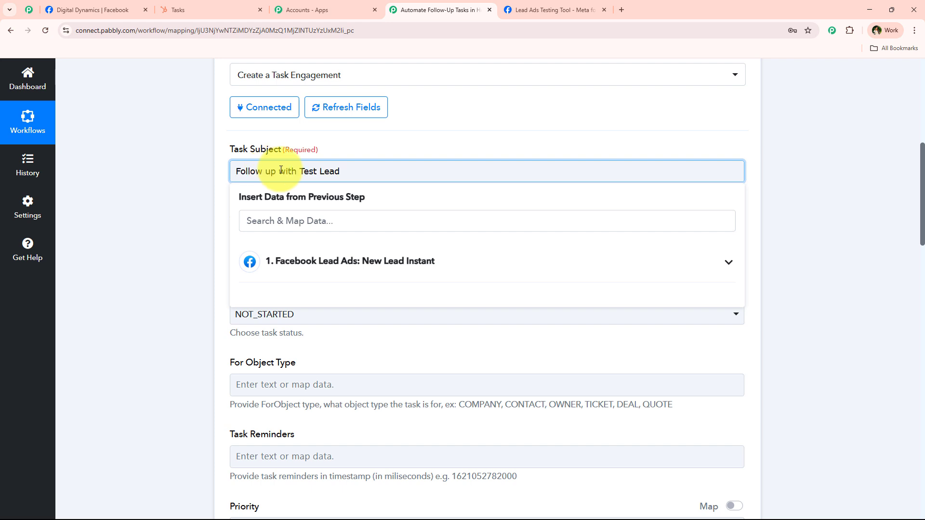
{"action": "left_click_drag", "start_coordinate": [299, 174], "coordinate": [352, 172]}
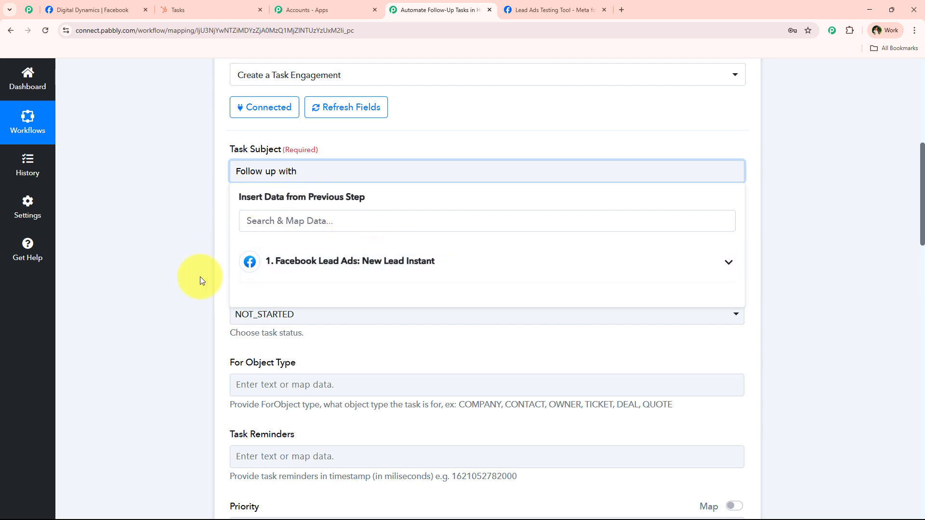
{"action": "left_click", "coordinate": [299, 269]}
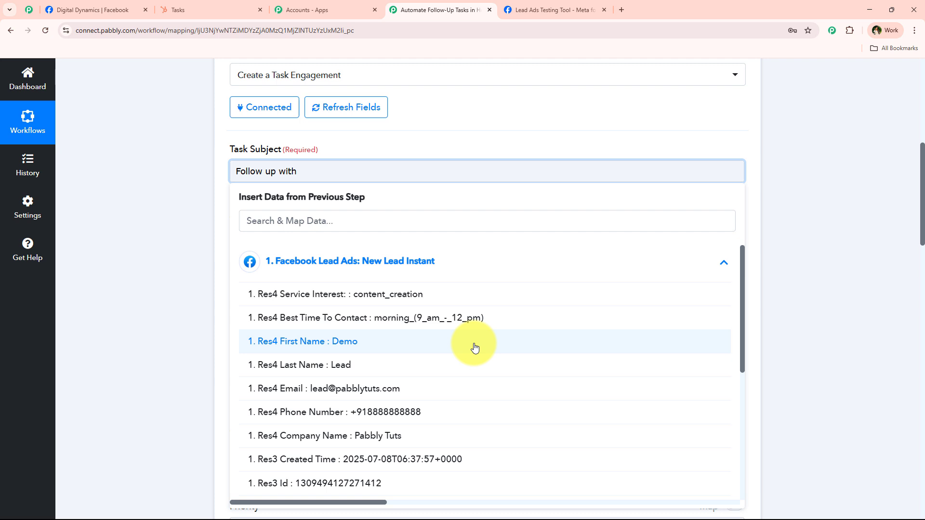
{"action": "left_click", "coordinate": [474, 347]}
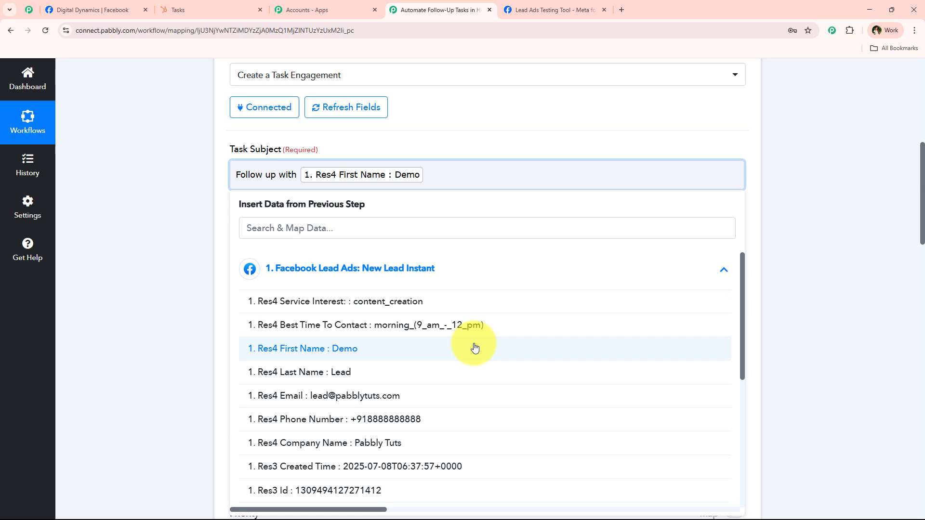
{"action": "left_click", "coordinate": [486, 370]}
{"action": "left_click", "coordinate": [211, 251]}
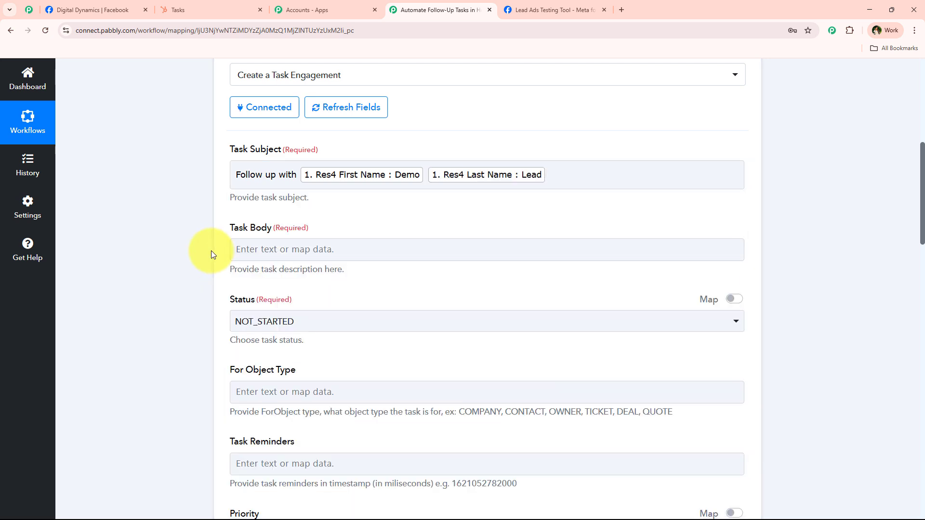
{"action": "scroll", "coordinate": [211, 251], "scroll_direction": "down", "scroll_amount": 1}
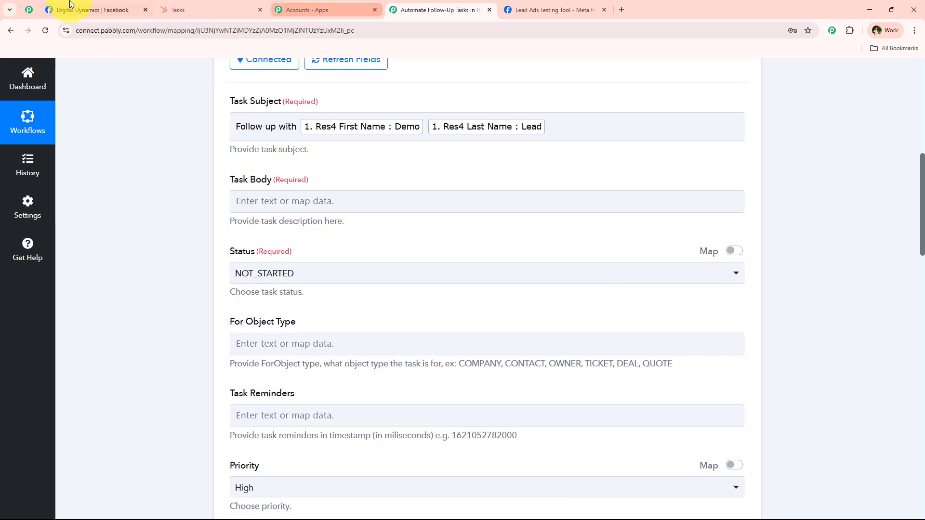
Copy the Test Lead task's notes text from HubSpot for reuse in the Task Body.
{"action": "left_click", "coordinate": [207, 9]}
{"action": "left_click_drag", "start_coordinate": [794, 406], "coordinate": [650, 378]}
{"action": "key", "text": "ctrl+c"}
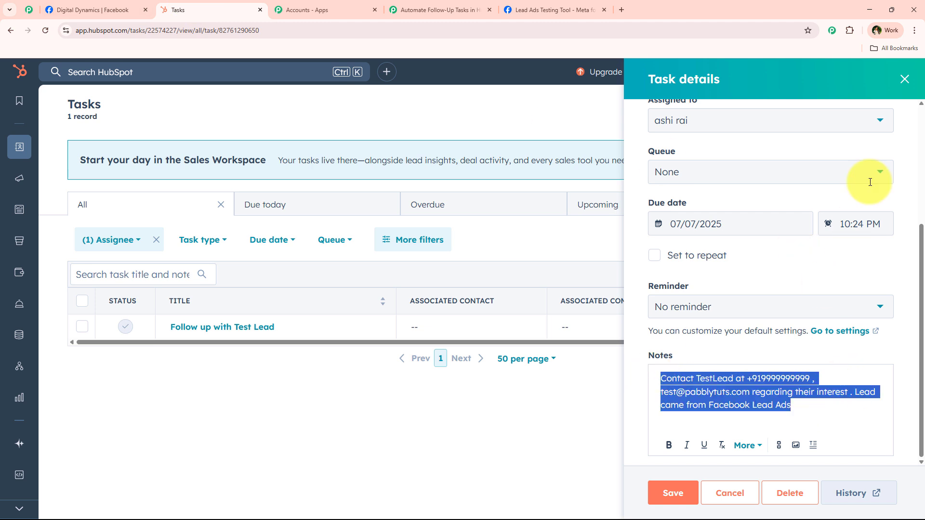
{"action": "left_click", "coordinate": [554, 10]}
{"action": "left_click", "coordinate": [406, 4]}
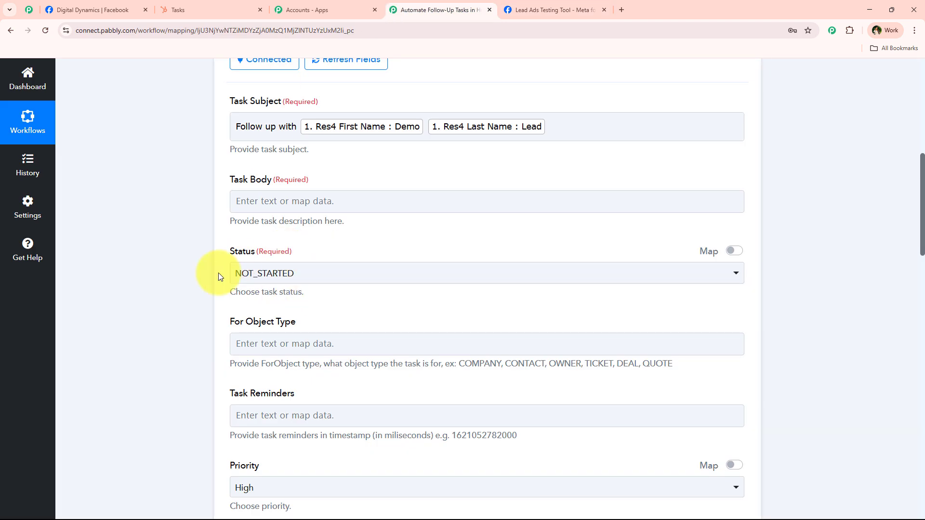
Paste the copied notes into Task Body and delete the sample name and e-mail.
{"action": "left_click", "coordinate": [283, 208]}
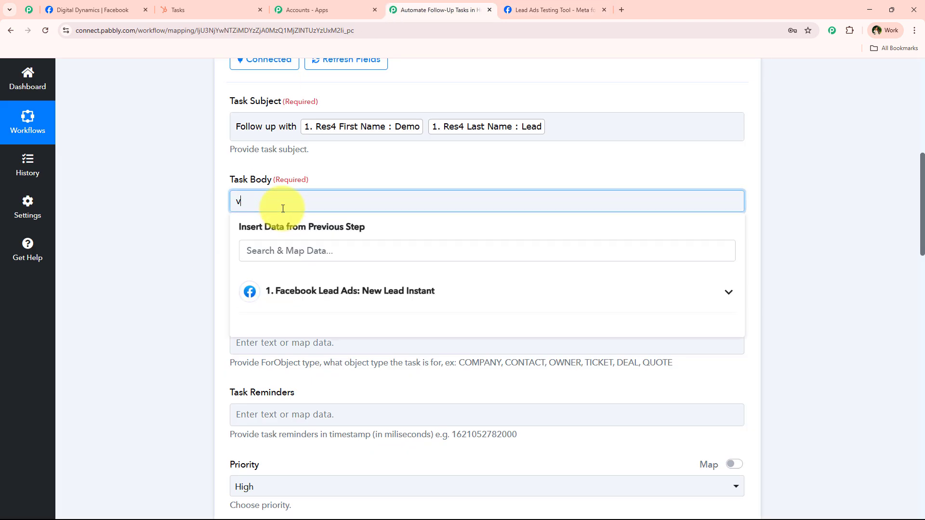
{"action": "key", "text": "ctrl+v"}
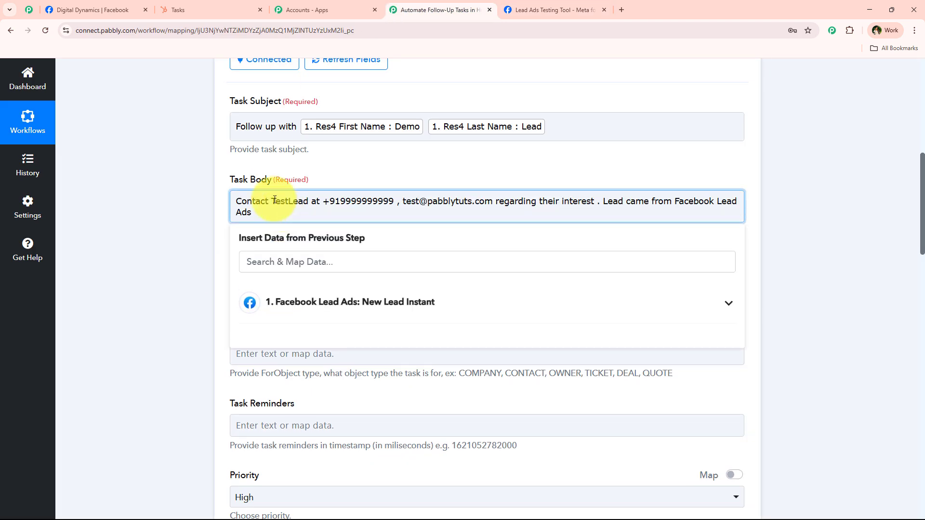
{"action": "left_click_drag", "start_coordinate": [271, 201], "coordinate": [300, 203]}
{"action": "key", "text": "BackSpace"}
{"action": "key", "text": "BackSpace"}
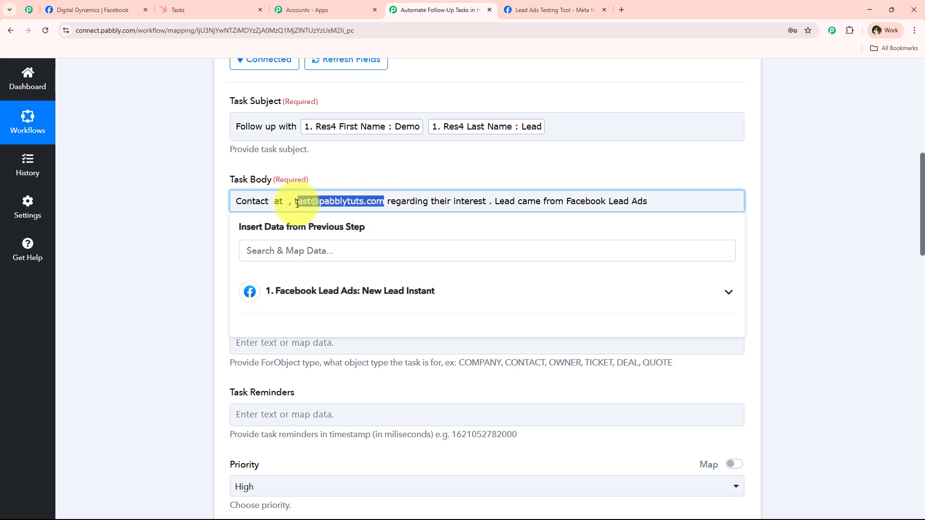
{"action": "key", "text": "BackSpace"}
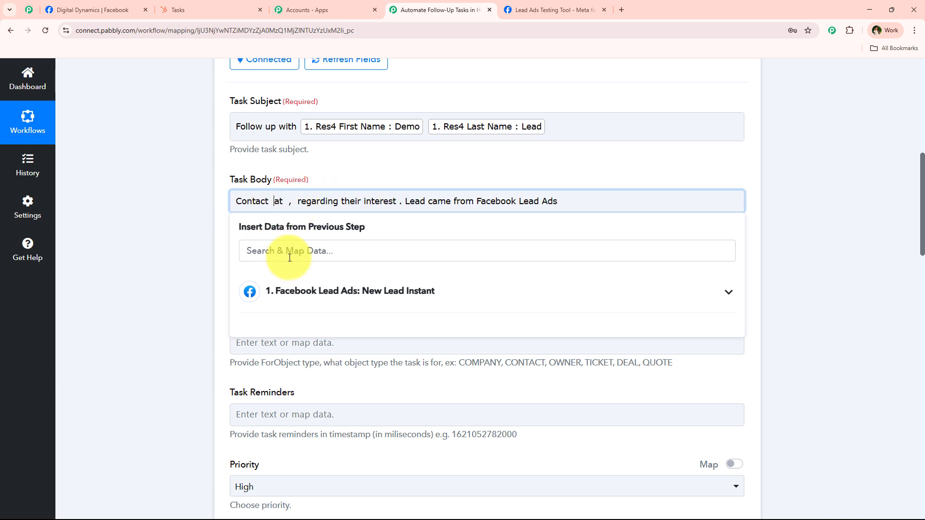
{"action": "key", "text": "BackSpace"}
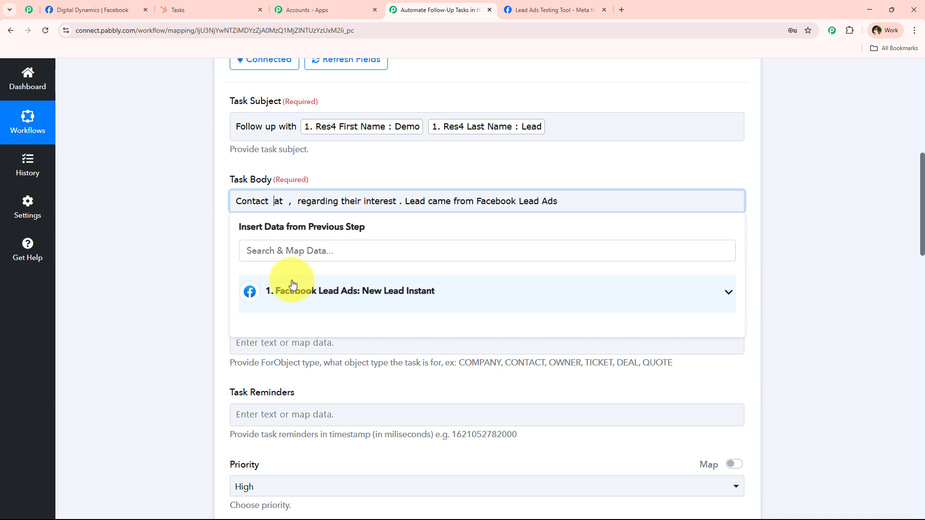
Map the lead's first name, last name and phone number into the Task Body.
{"action": "left_click", "coordinate": [248, 291]}
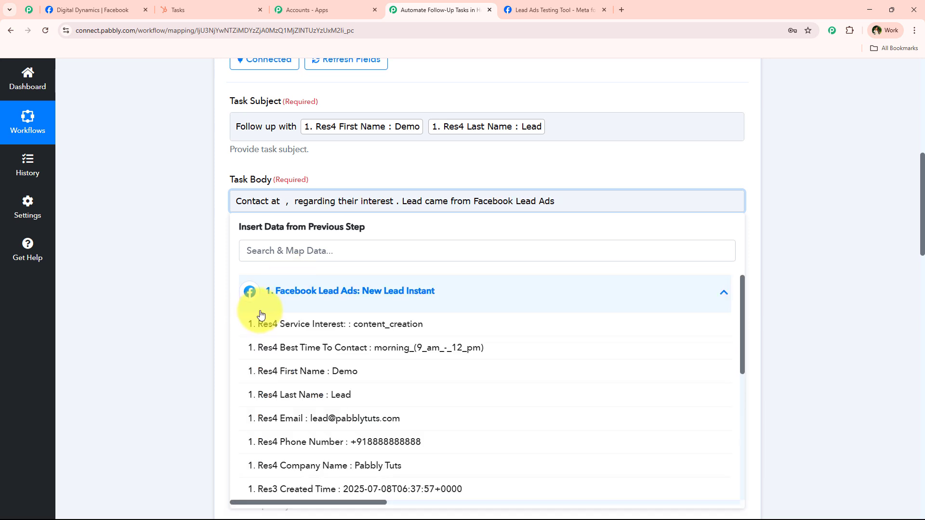
{"action": "left_click", "coordinate": [345, 371]}
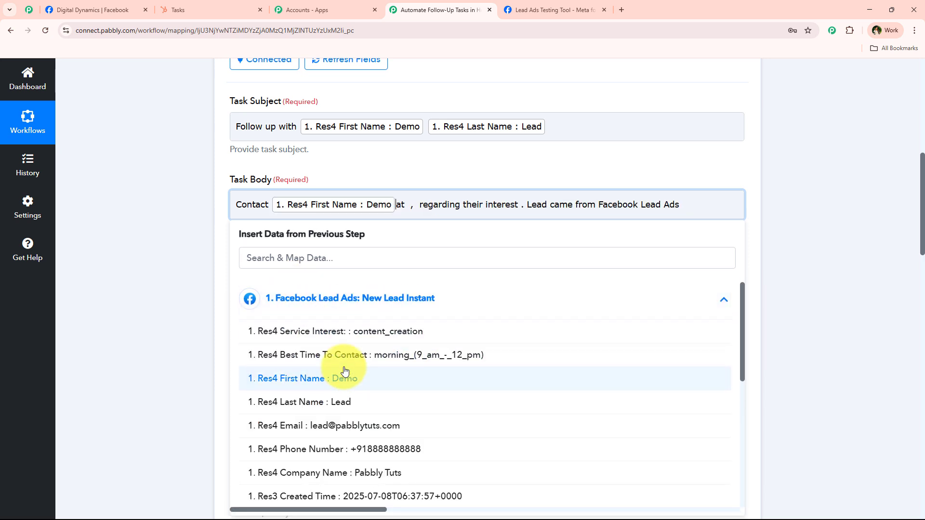
{"action": "left_click", "coordinate": [340, 401]}
{"action": "left_click", "coordinate": [532, 203]}
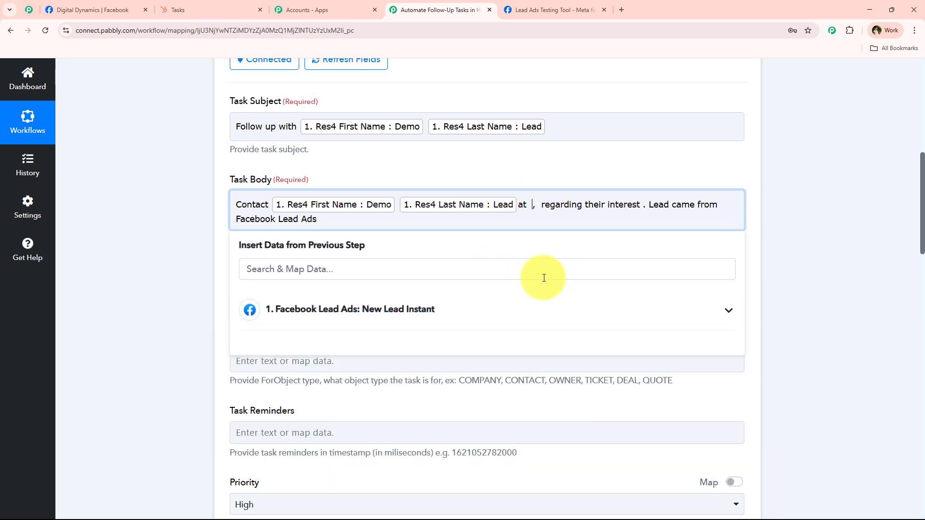
{"action": "left_click", "coordinate": [368, 325]}
{"action": "left_click", "coordinate": [375, 470]}
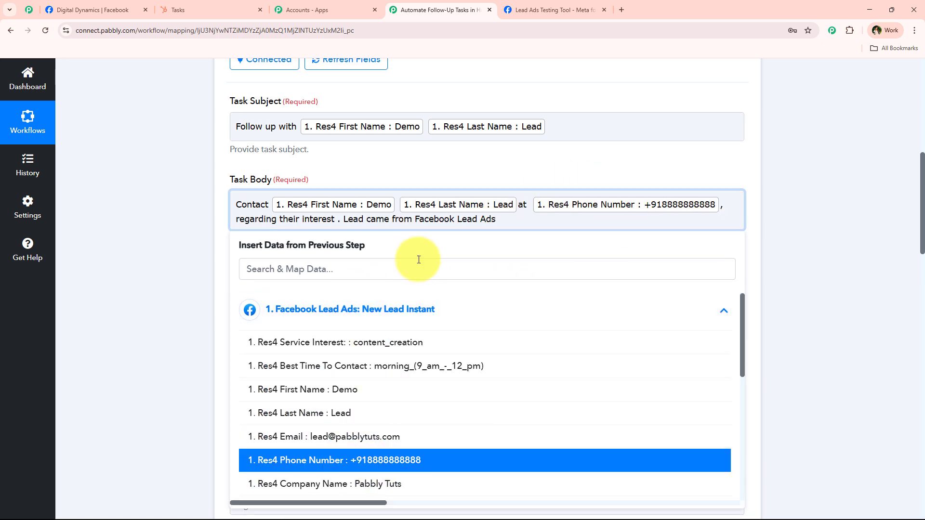
Map the lead's e-mail and Service Interest into the Task Body.
{"action": "left_click", "coordinate": [732, 204]}
{"action": "left_click", "coordinate": [556, 303]}
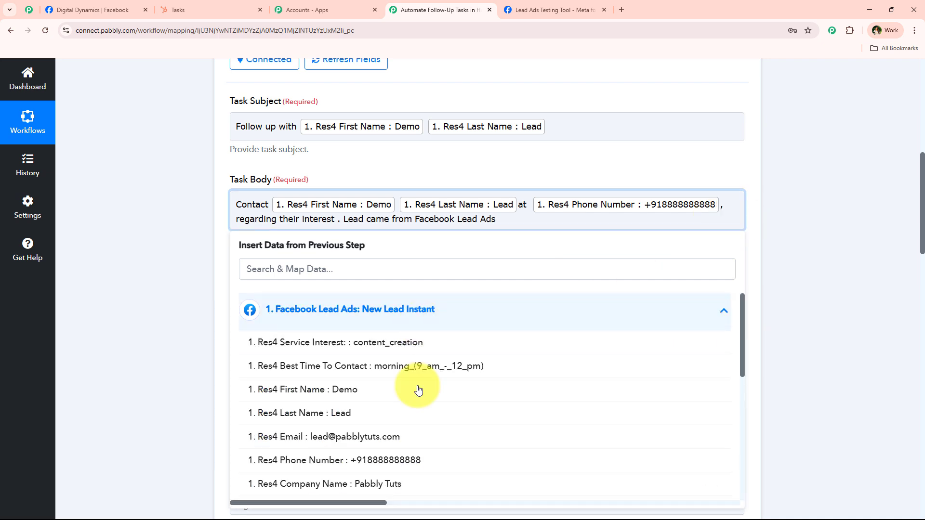
{"action": "left_click", "coordinate": [392, 437]}
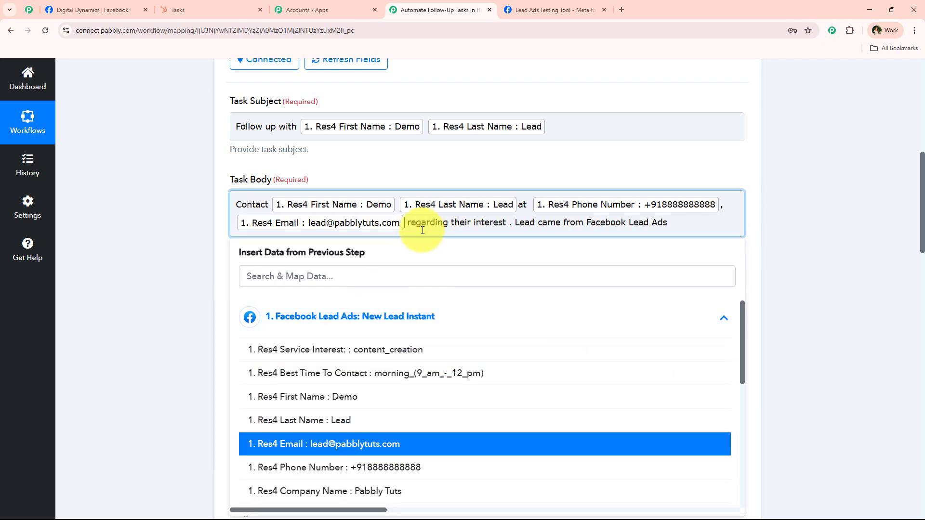
{"action": "left_click", "coordinate": [509, 223]}
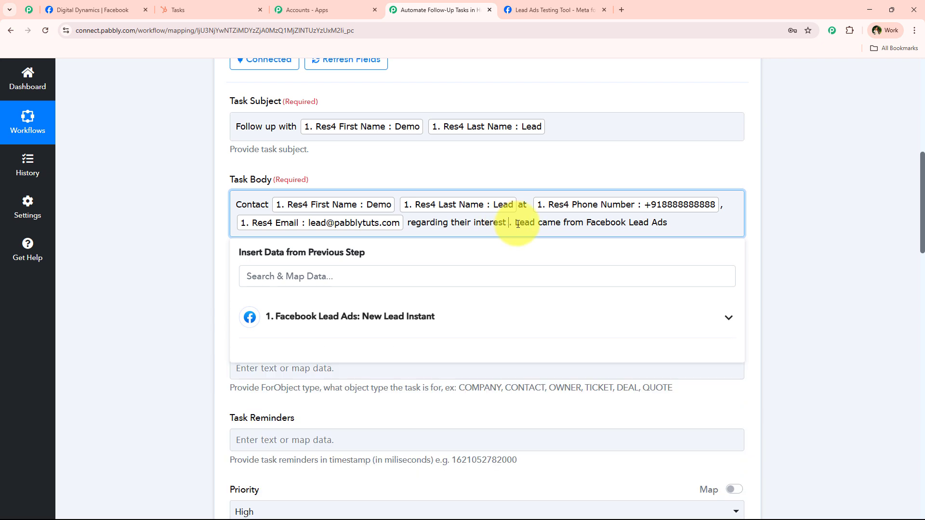
{"action": "left_click", "coordinate": [343, 338]}
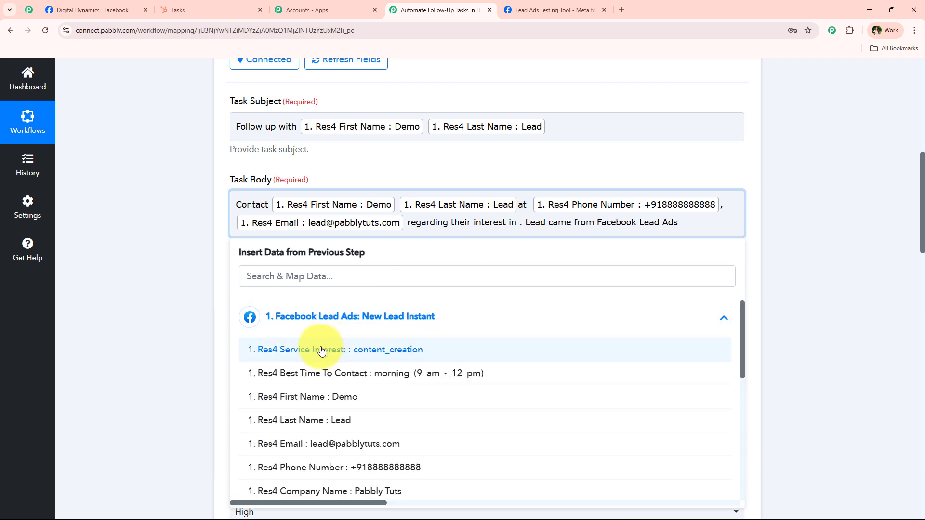
{"action": "left_click", "coordinate": [318, 355]}
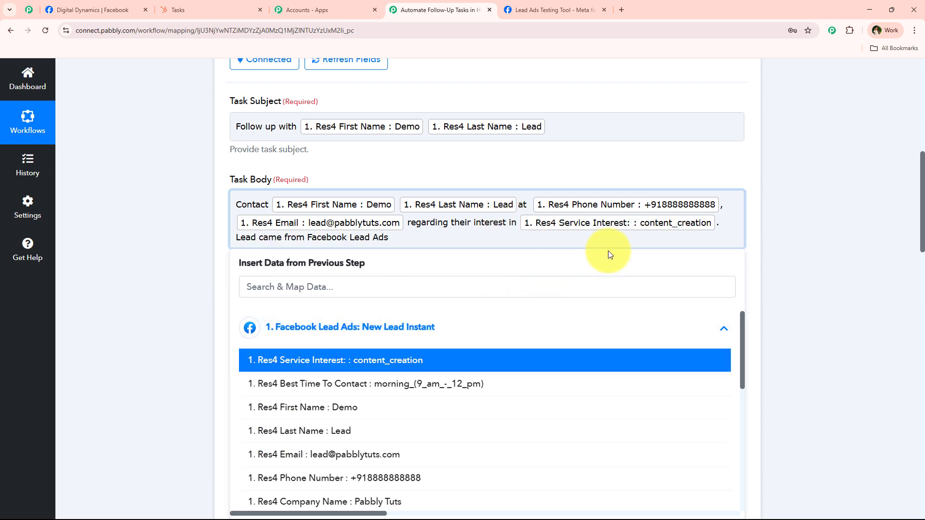
Add 'Best time to contact:' followed by the mapped Res4 Best Time To Contact answer.
{"action": "left_click", "coordinate": [726, 226]}
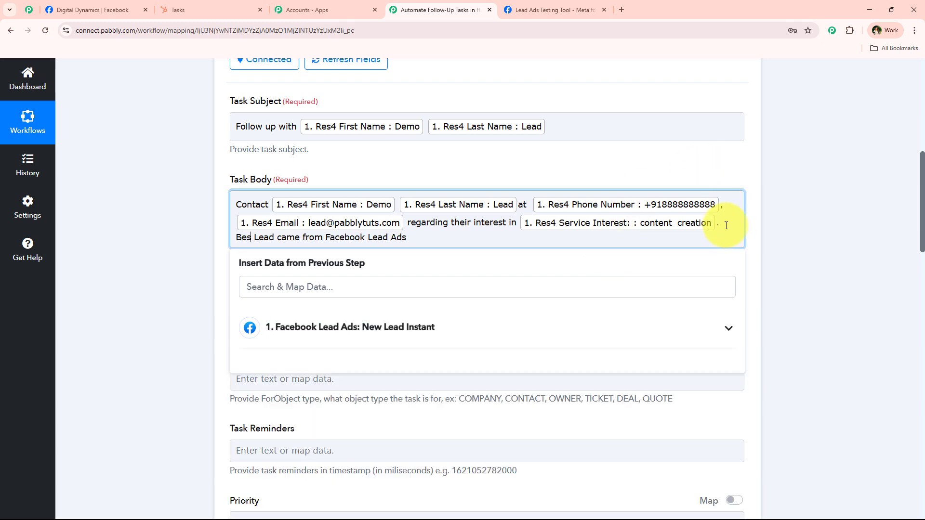
{"action": "type", "text": "Best time to"}
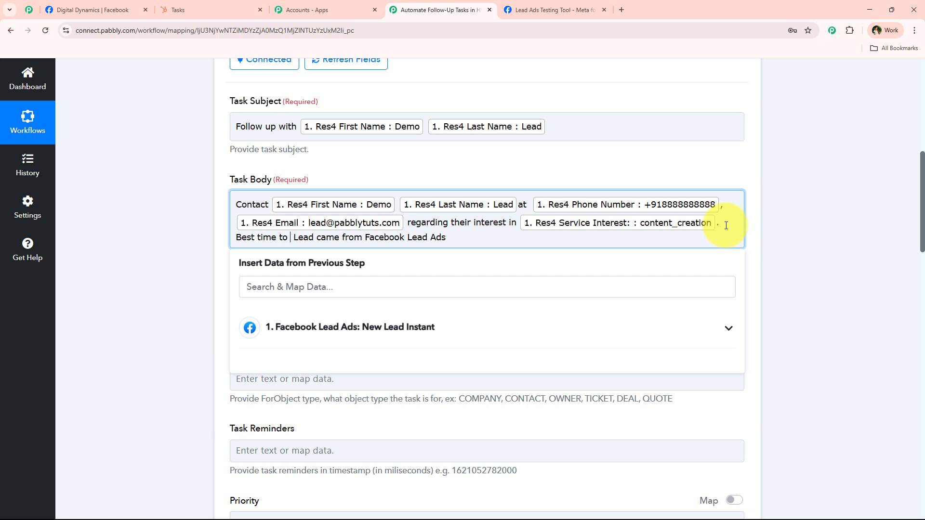
{"action": "type", "text": "contact:"}
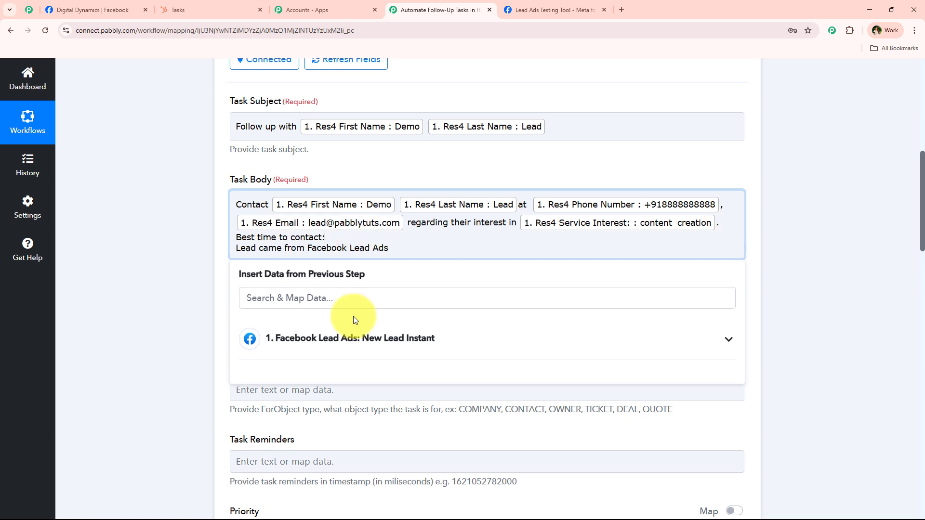
{"action": "left_click", "coordinate": [349, 337]}
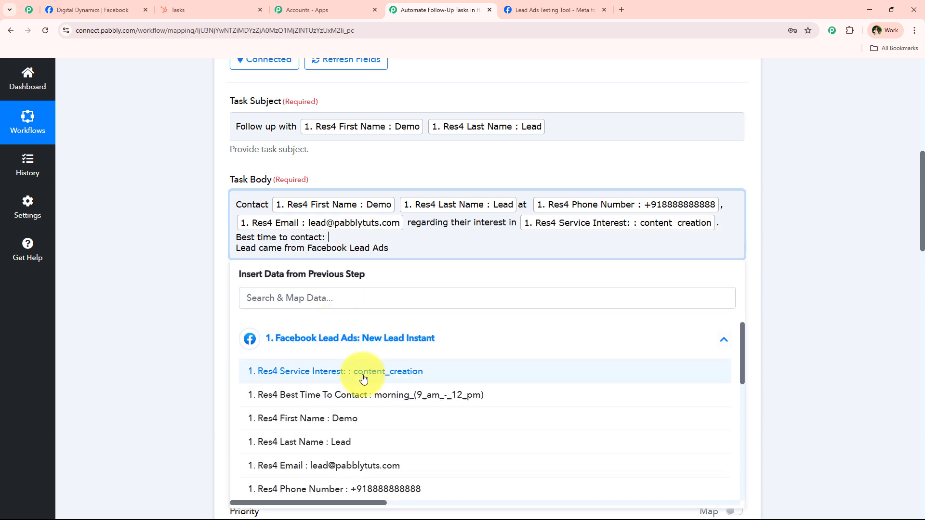
{"action": "left_click", "coordinate": [347, 394]}
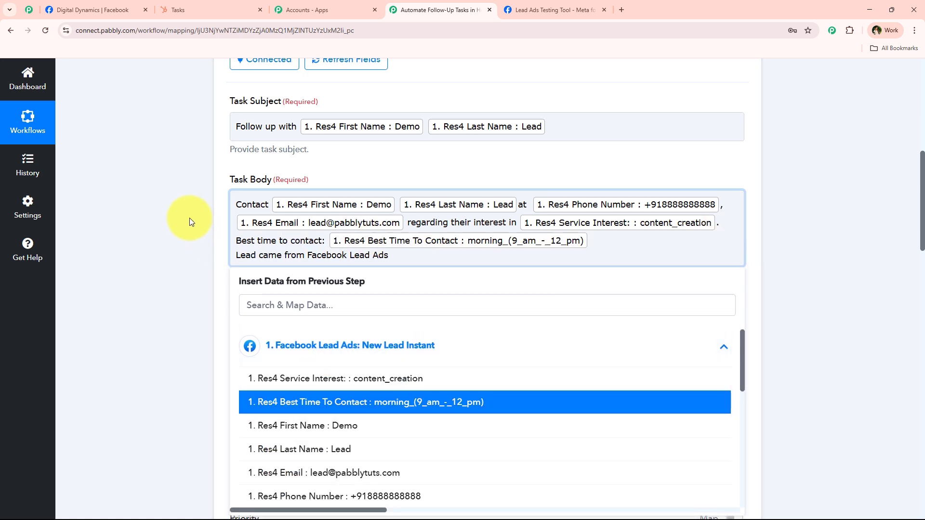
{"action": "left_click", "coordinate": [191, 219]}
{"action": "left_click", "coordinate": [234, 247]}
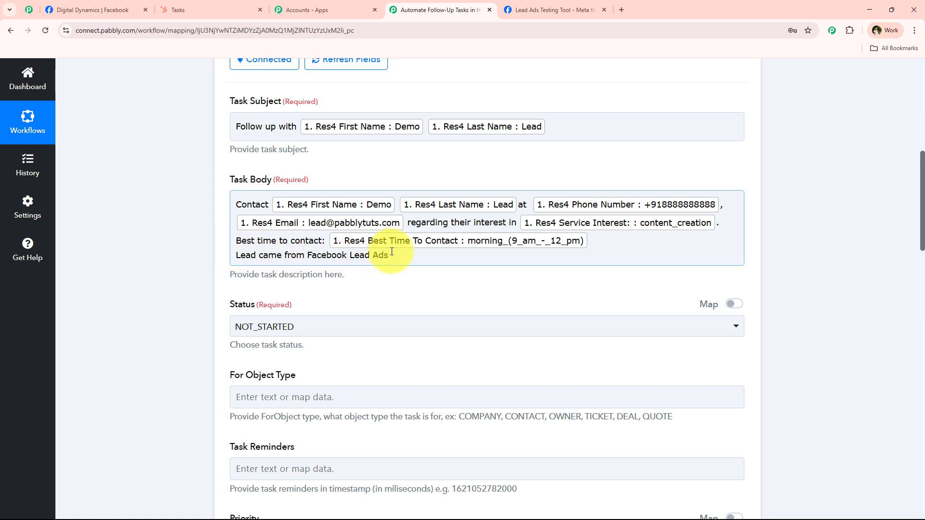
{"action": "left_click", "coordinate": [221, 262]}
{"action": "scroll", "coordinate": [221, 266], "scroll_direction": "down", "scroll_amount": 1}
{"action": "scroll", "coordinate": [226, 251], "scroll_direction": "down", "scroll_amount": 1}
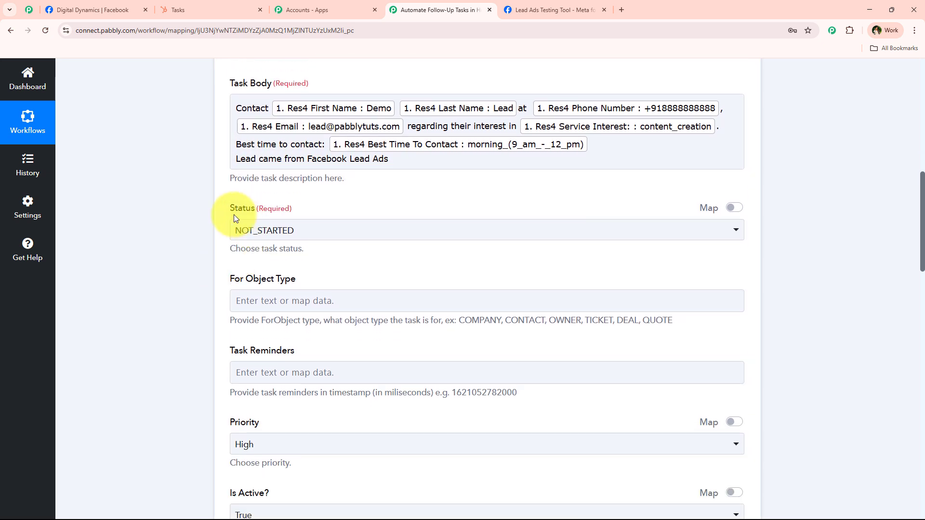
{"action": "left_click", "coordinate": [351, 237]}
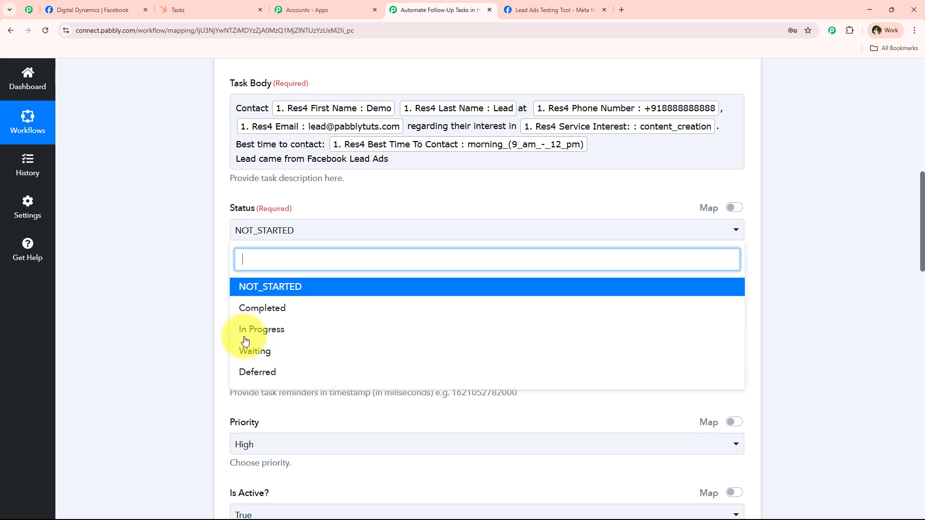
{"action": "left_click", "coordinate": [268, 286]}
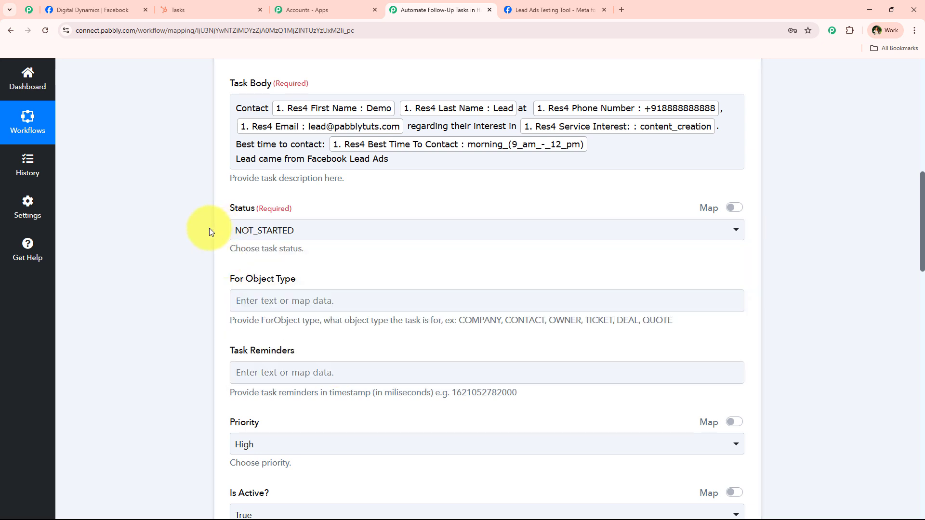
{"action": "scroll", "coordinate": [209, 230], "scroll_direction": "down", "scroll_amount": 3}
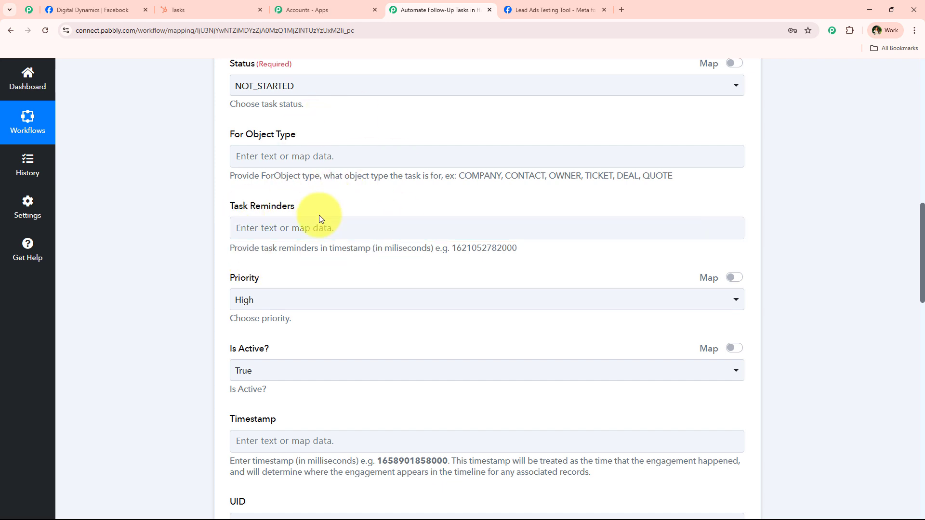
{"action": "left_click", "coordinate": [375, 157]}
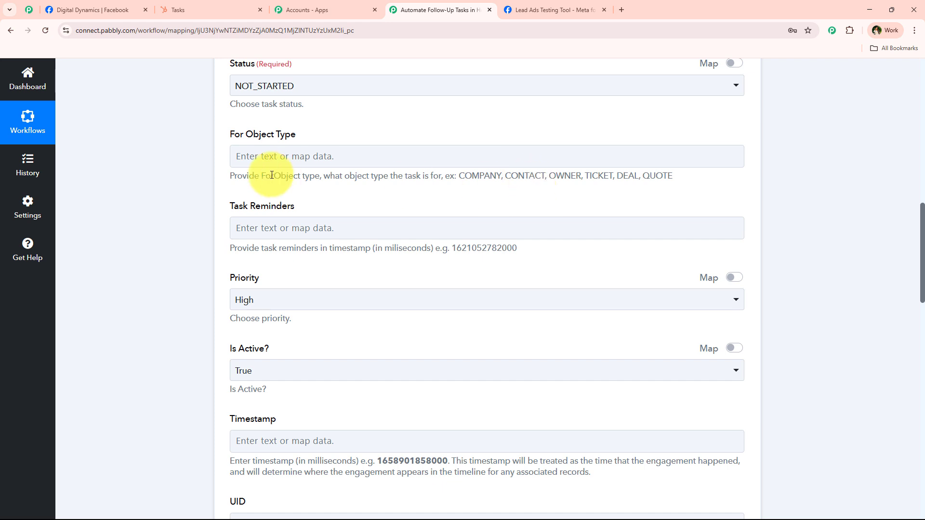
{"action": "scroll", "coordinate": [289, 174], "scroll_direction": "down", "scroll_amount": 3}
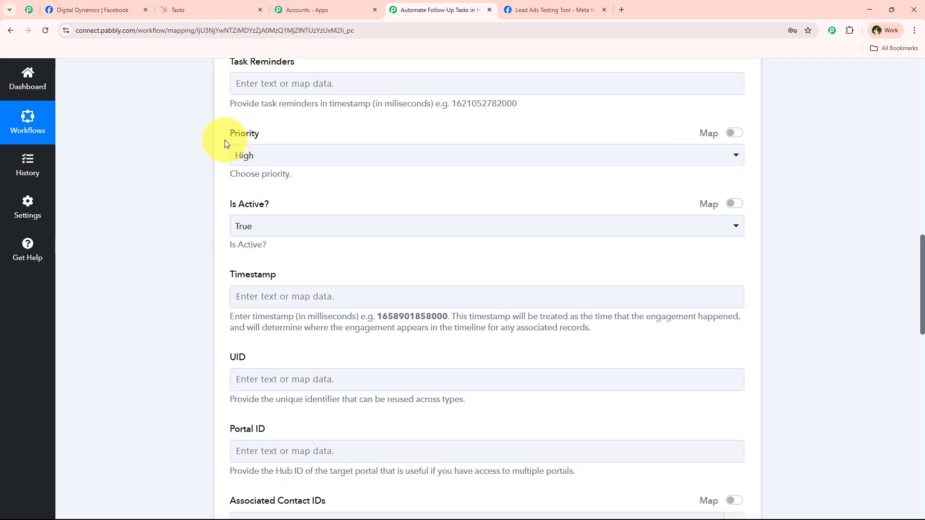
{"action": "scroll", "coordinate": [224, 140], "scroll_direction": "down", "scroll_amount": 7}
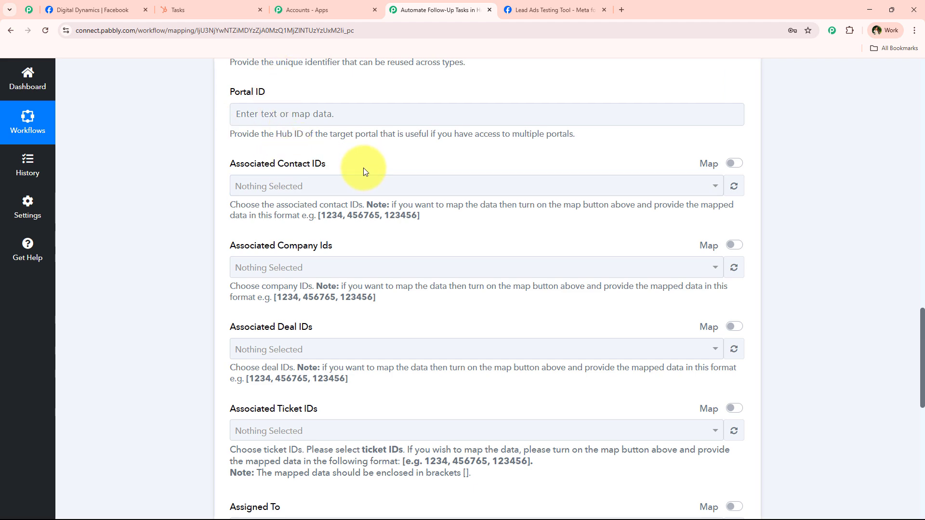
{"action": "scroll", "coordinate": [188, 248], "scroll_direction": "up", "scroll_amount": 15}
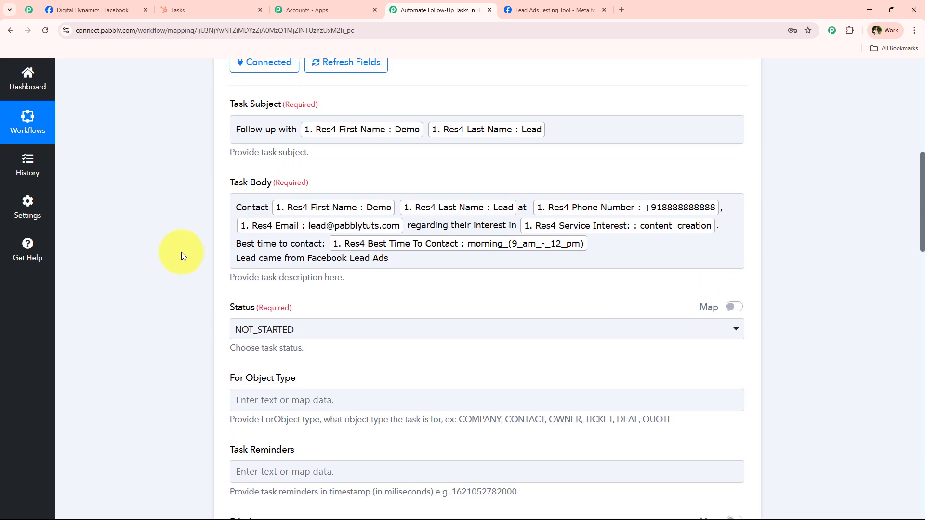
{"action": "scroll", "coordinate": [181, 253], "scroll_direction": "up", "scroll_amount": 4}
{"action": "scroll", "coordinate": [338, 248], "scroll_direction": "down", "scroll_amount": 6}
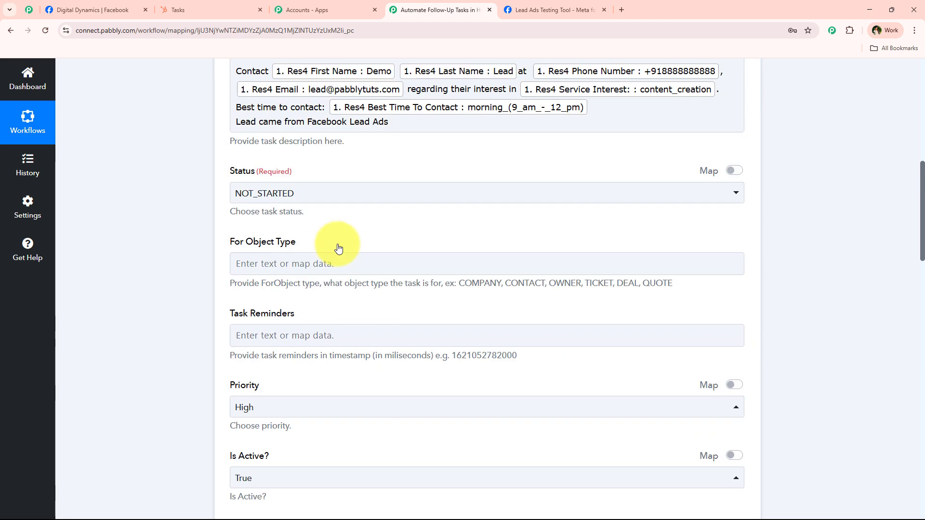
{"action": "scroll", "coordinate": [339, 248], "scroll_direction": "down", "scroll_amount": 7}
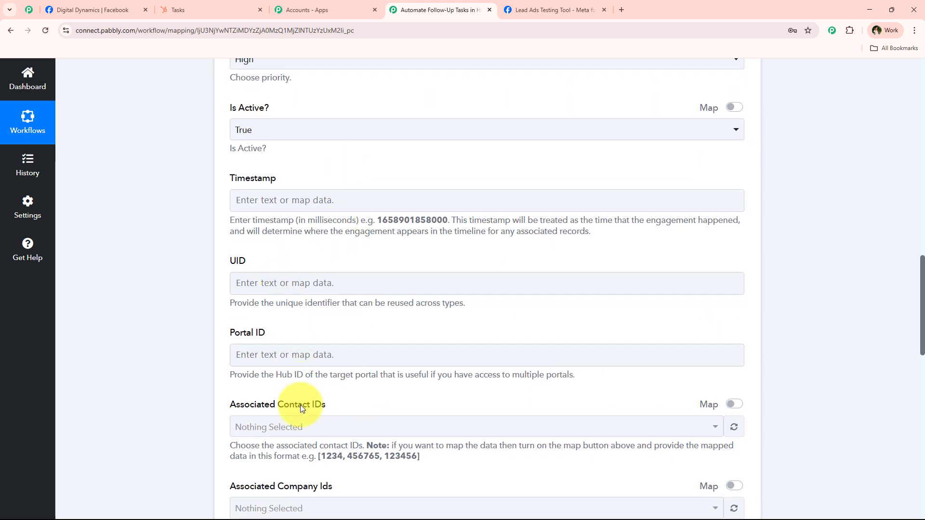
{"action": "left_click", "coordinate": [176, 10]}
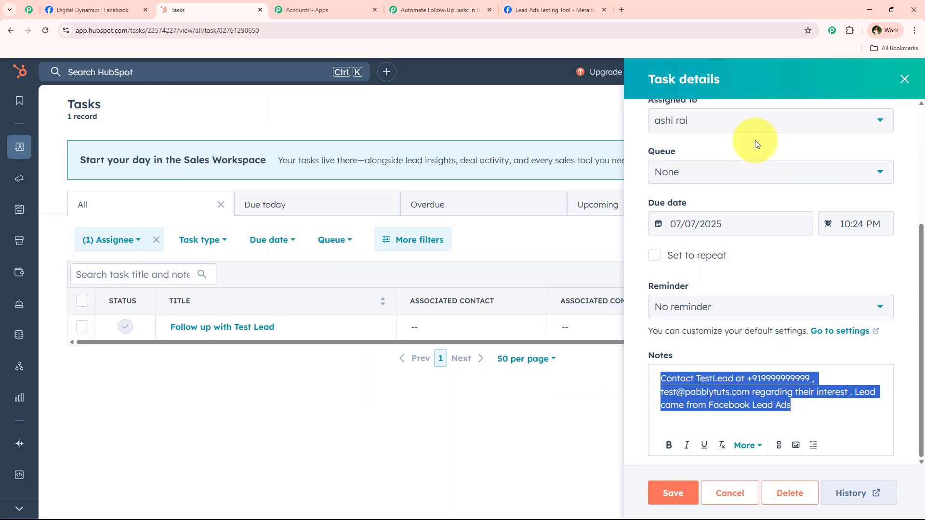
{"action": "left_click", "coordinate": [440, 10]}
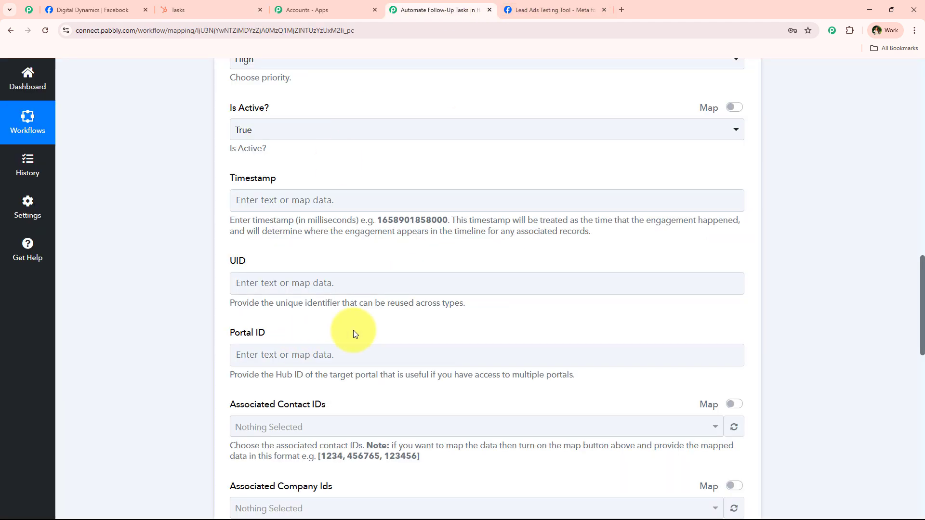
{"action": "scroll", "coordinate": [176, 126], "scroll_direction": "down", "scroll_amount": 10}
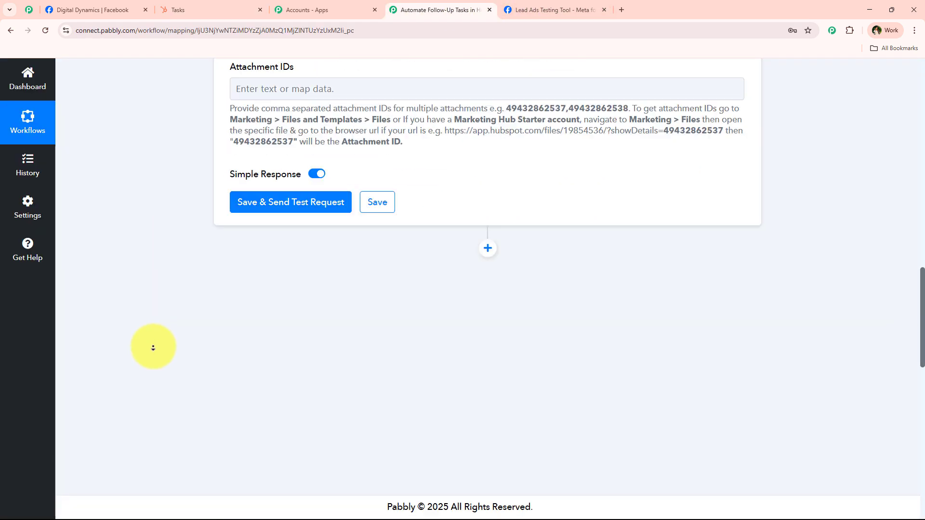
Save and test the action, confirming the returned TASK 'Follow up with Demo Lead', then collapse it.
{"action": "left_click", "coordinate": [315, 207]}
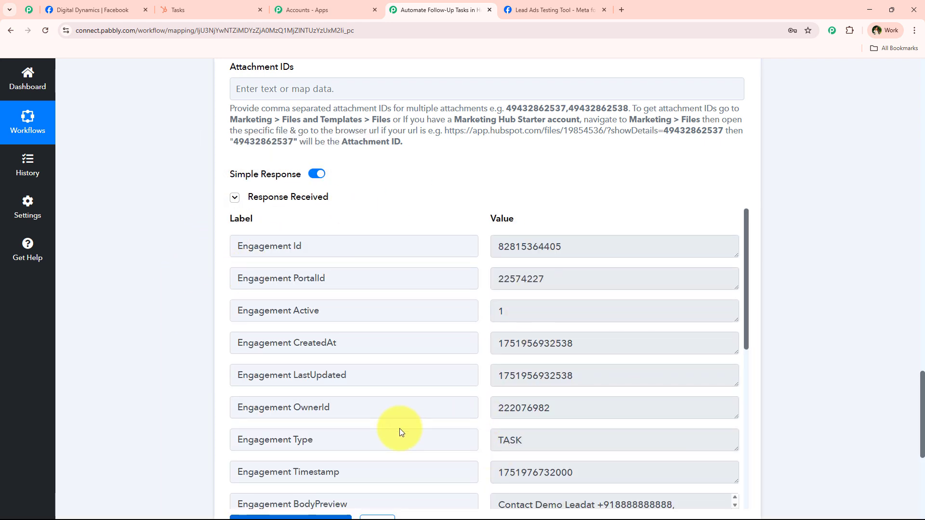
{"action": "scroll", "coordinate": [378, 366], "scroll_direction": "down", "scroll_amount": 5}
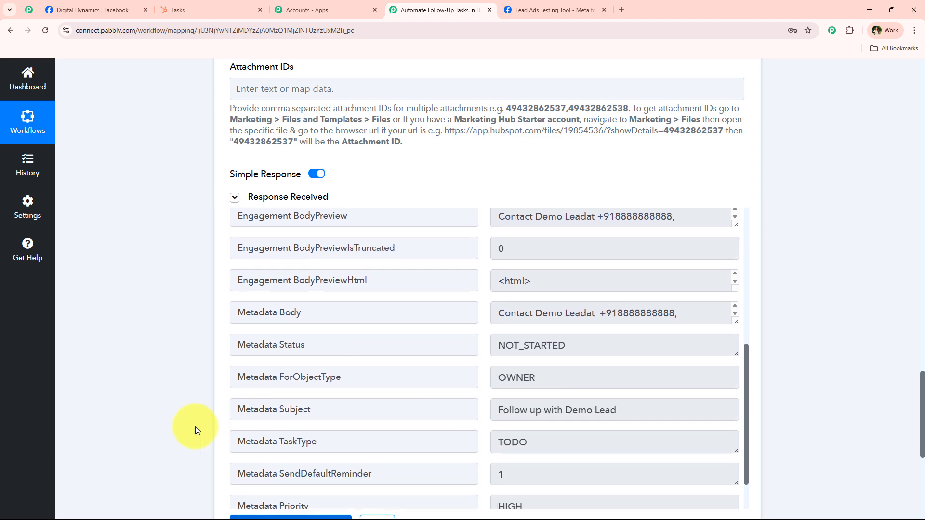
{"action": "scroll", "coordinate": [130, 120], "scroll_direction": "up", "scroll_amount": 20}
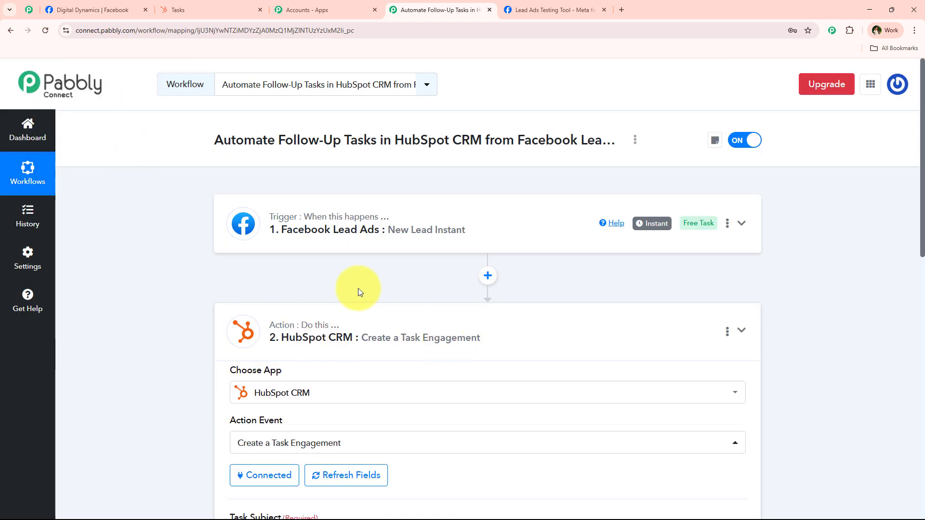
{"action": "left_click", "coordinate": [337, 312]}
Close the Test Lead task details and open the new Follow up with Demo Lead task.
{"action": "left_click", "coordinate": [582, 419]}
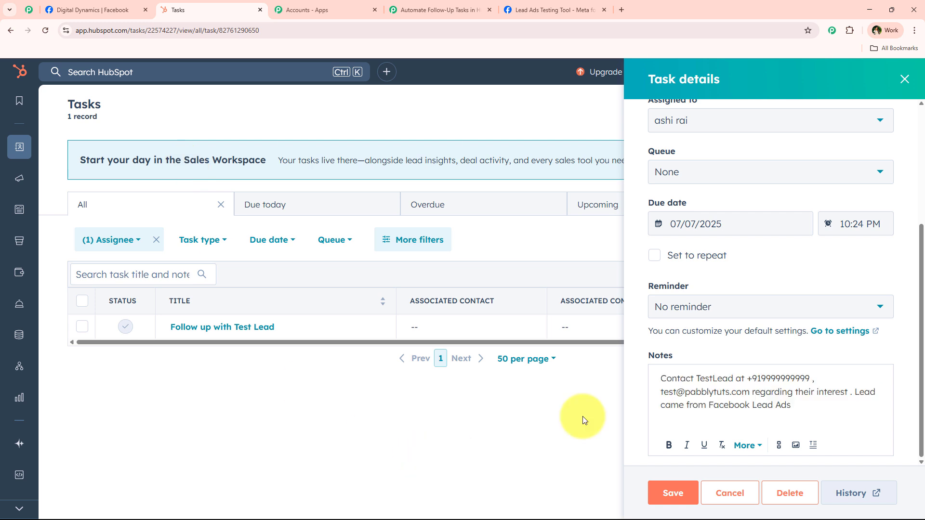
{"action": "left_click", "coordinate": [904, 79]}
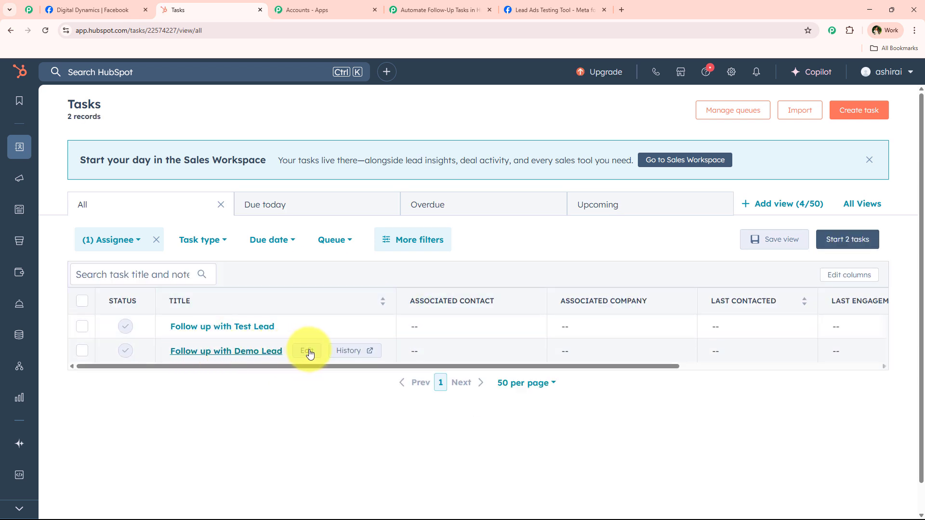
{"action": "left_click", "coordinate": [308, 352]}
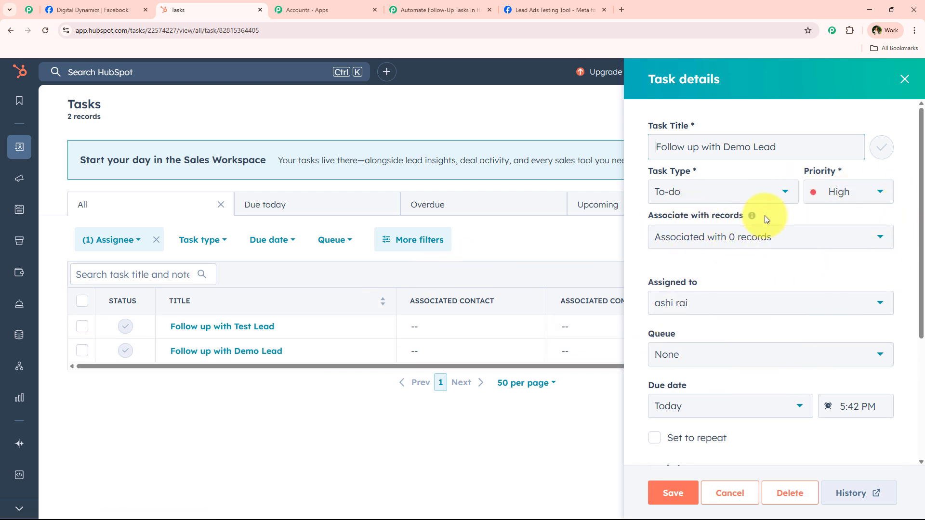
{"action": "scroll", "coordinate": [737, 376], "scroll_direction": "down", "scroll_amount": 1}
{"action": "scroll", "coordinate": [766, 284], "scroll_direction": "down", "scroll_amount": 4}
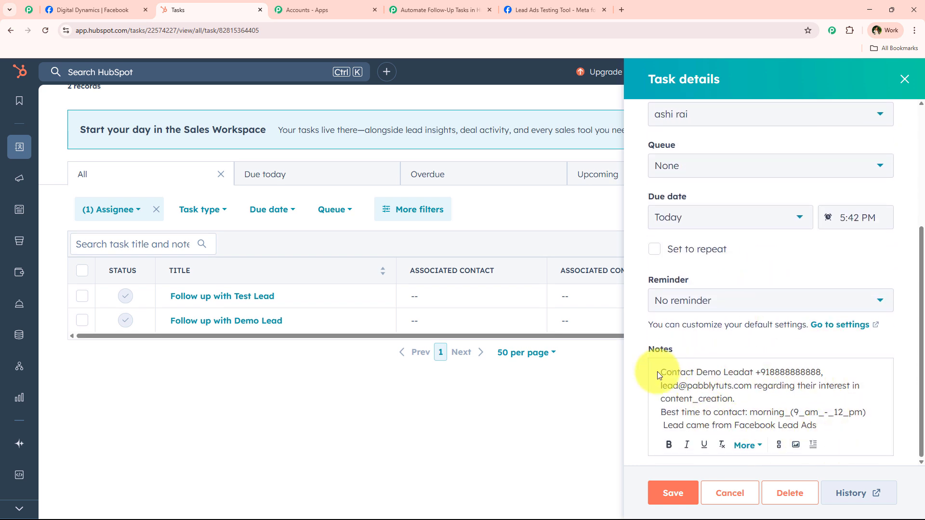
Check the notes for name, e-mail, service interest and best contact time, then return to Pabbly.
{"action": "left_click_drag", "start_coordinate": [659, 372], "coordinate": [781, 376]}
{"action": "left_click_drag", "start_coordinate": [668, 388], "coordinate": [669, 436]}
{"action": "left_click", "coordinate": [781, 386]}
{"action": "left_click", "coordinate": [867, 413]}
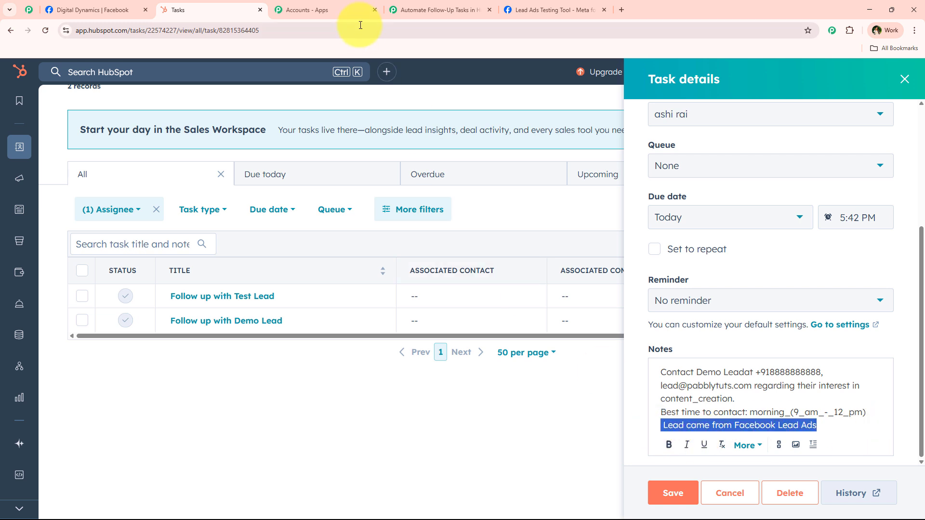
{"action": "left_click", "coordinate": [424, 6]}
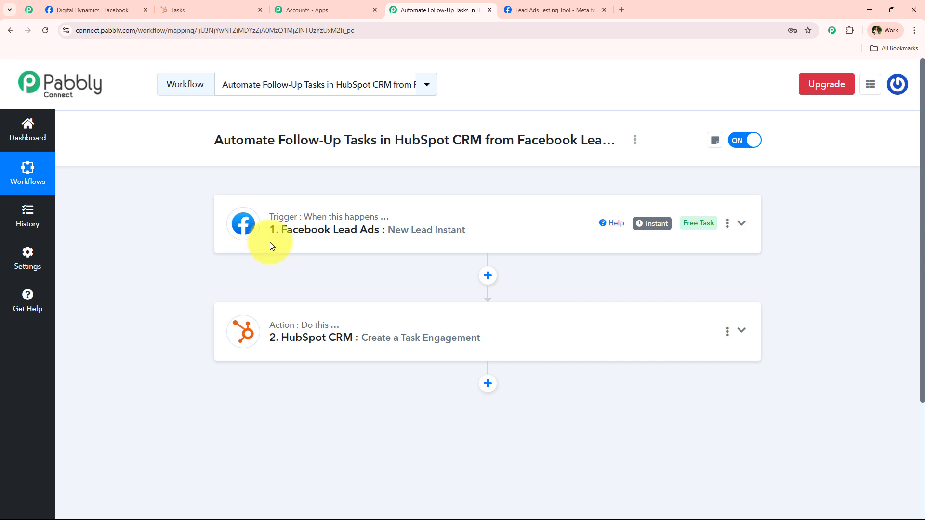
In the Meta Lead Ads Testing Tool, delete the existing test lead and reload the page.
{"action": "left_click", "coordinate": [558, 9]}
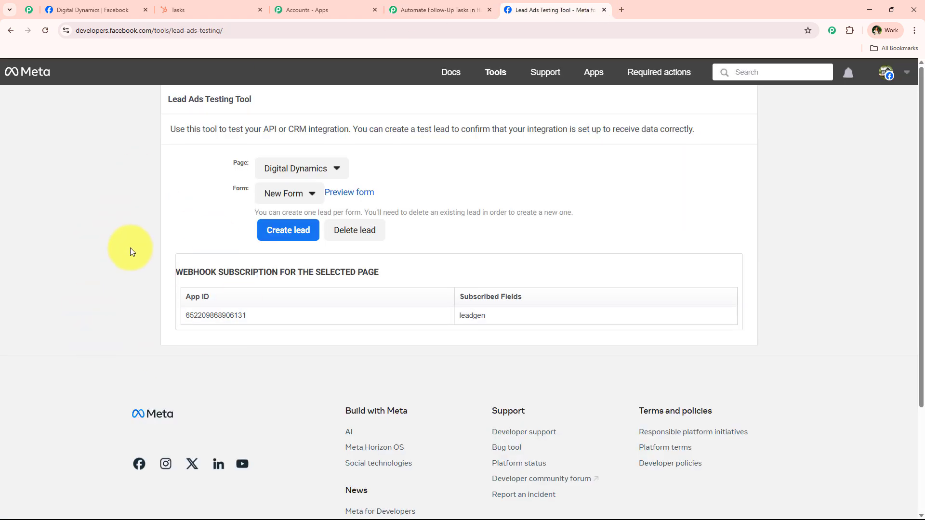
{"action": "left_click", "coordinate": [357, 231]}
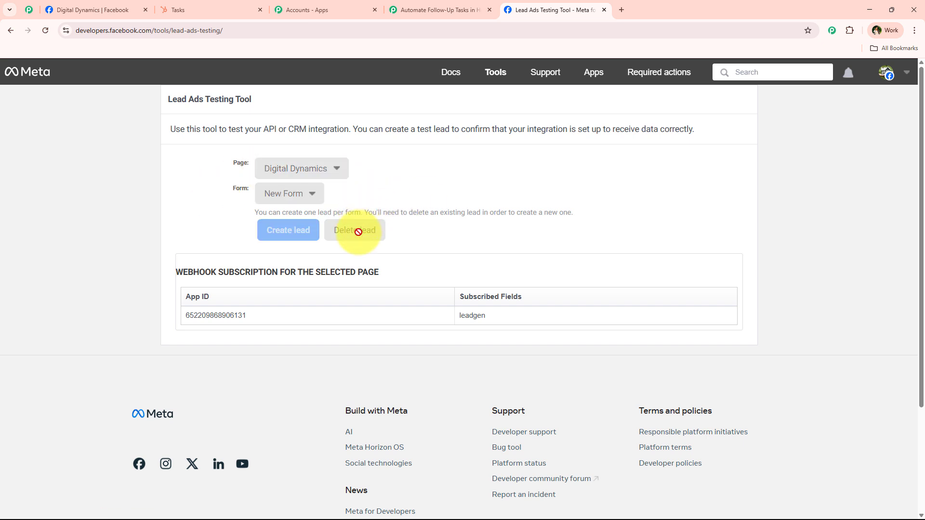
{"action": "left_click", "coordinate": [48, 36]}
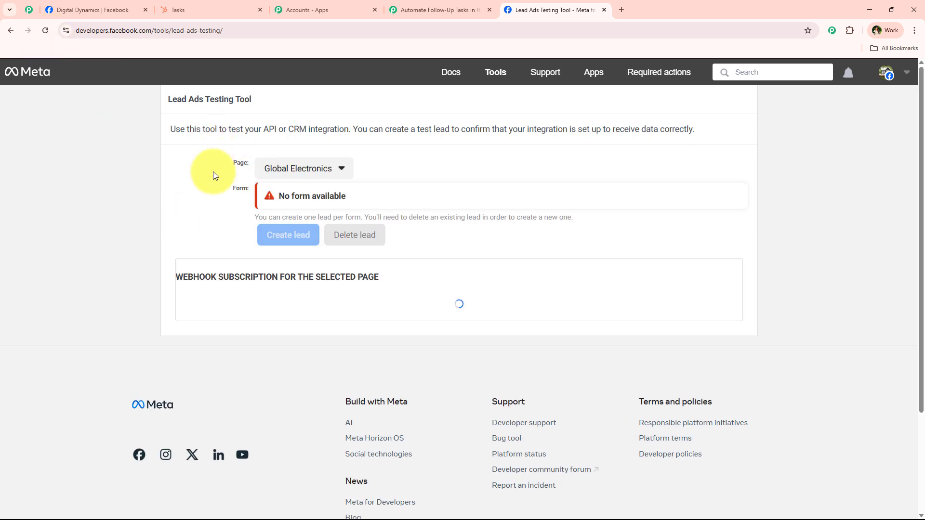
Select Digital Dynamics as the page to test with.
{"action": "left_click", "coordinate": [305, 170]}
{"action": "scroll", "coordinate": [236, 342], "scroll_direction": "down", "scroll_amount": 6}
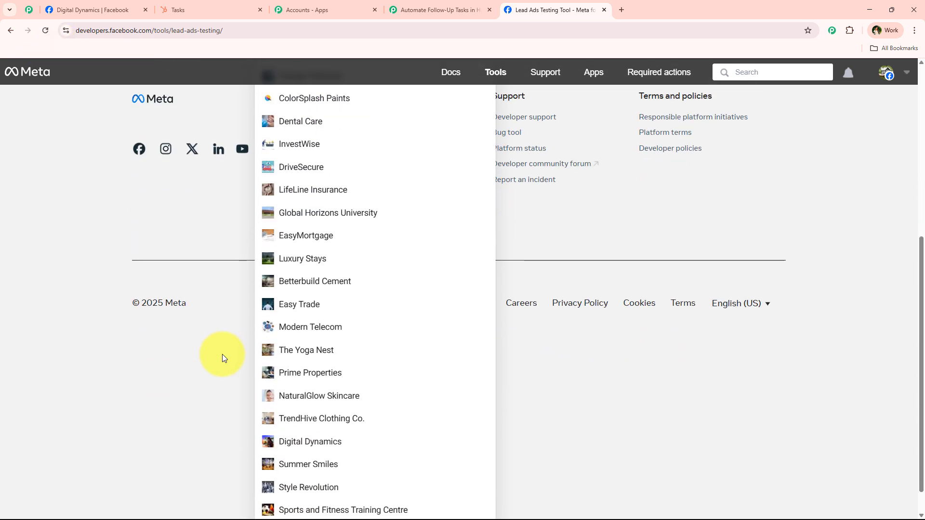
{"action": "left_click", "coordinate": [289, 409]}
{"action": "scroll", "coordinate": [193, 333], "scroll_direction": "up", "scroll_amount": 3}
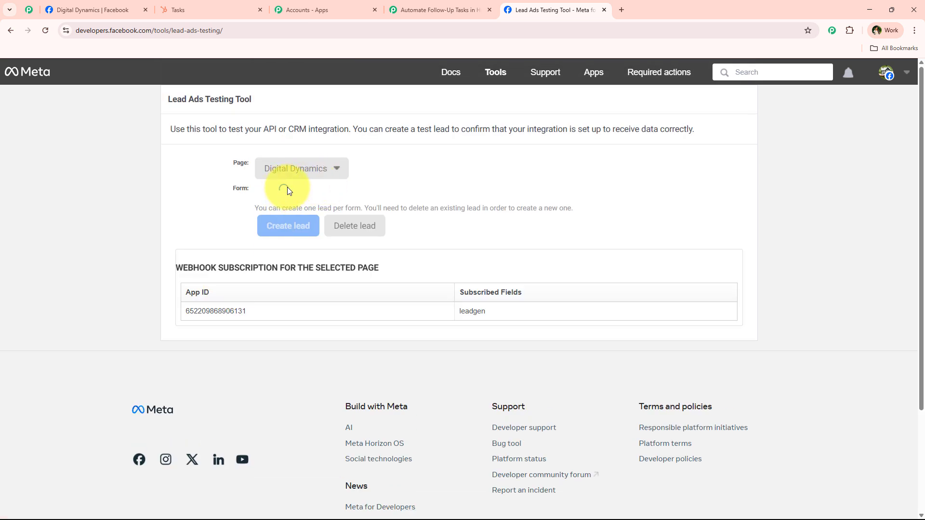
Start a new test lead, glancing at the current HubSpot follow-up tasks before returning.
{"action": "left_click", "coordinate": [288, 226]}
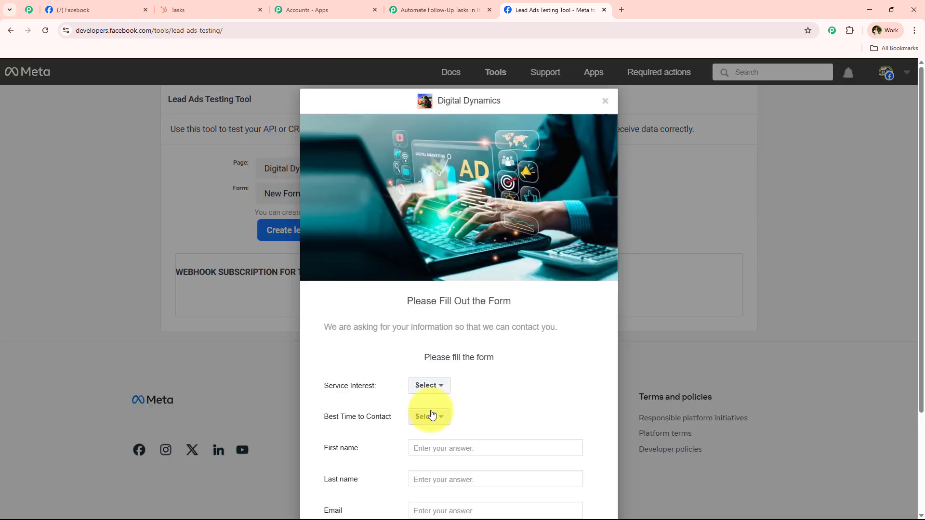
{"action": "scroll", "coordinate": [411, 244], "scroll_direction": "down", "scroll_amount": 1}
{"action": "scroll", "coordinate": [399, 243], "scroll_direction": "up", "scroll_amount": 1}
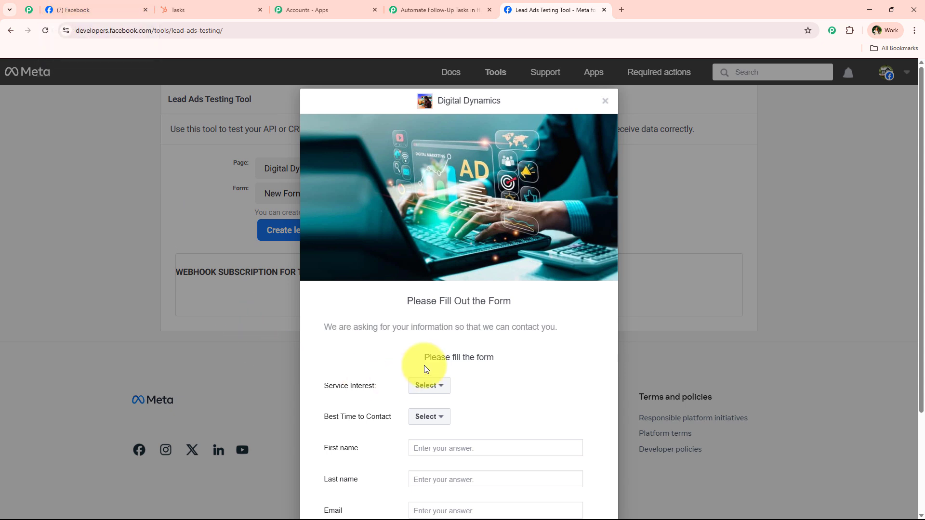
{"action": "scroll", "coordinate": [423, 365], "scroll_direction": "down", "scroll_amount": 3}
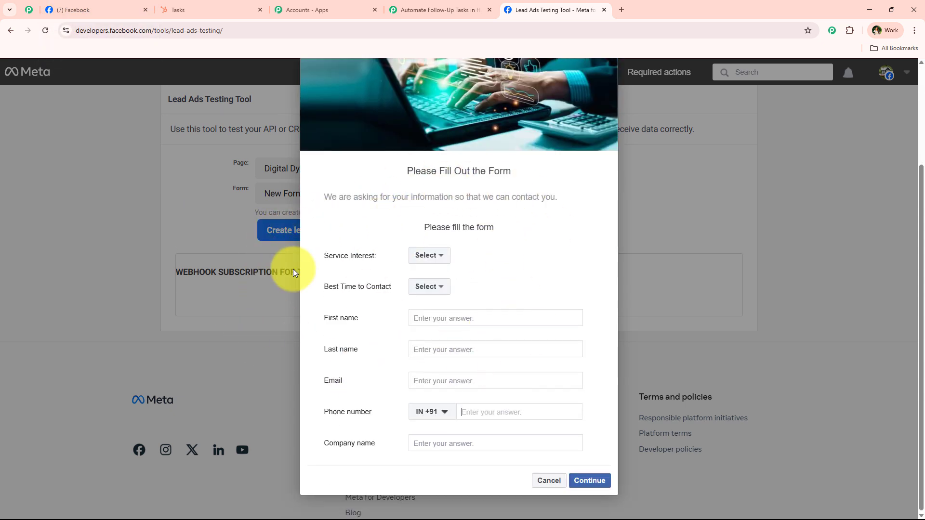
{"action": "left_click", "coordinate": [239, 4]}
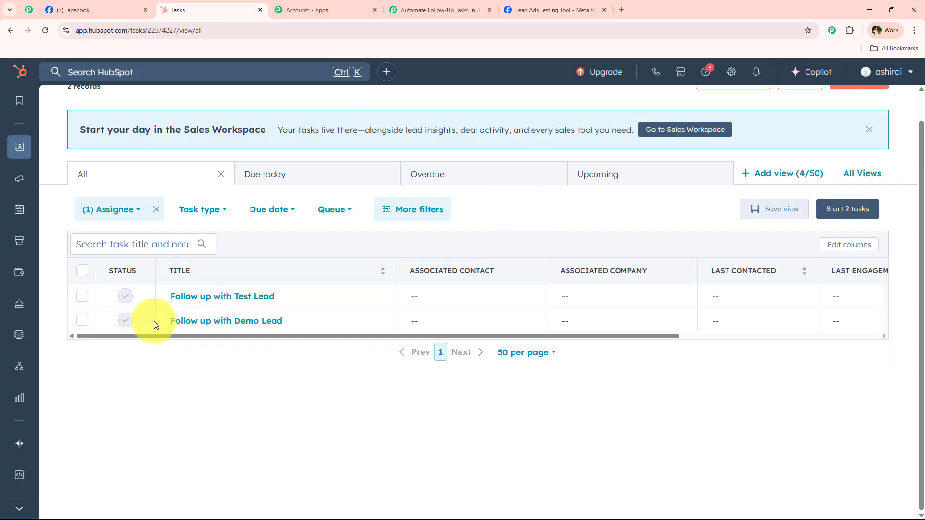
{"action": "scroll", "coordinate": [159, 183], "scroll_direction": "up", "scroll_amount": 1}
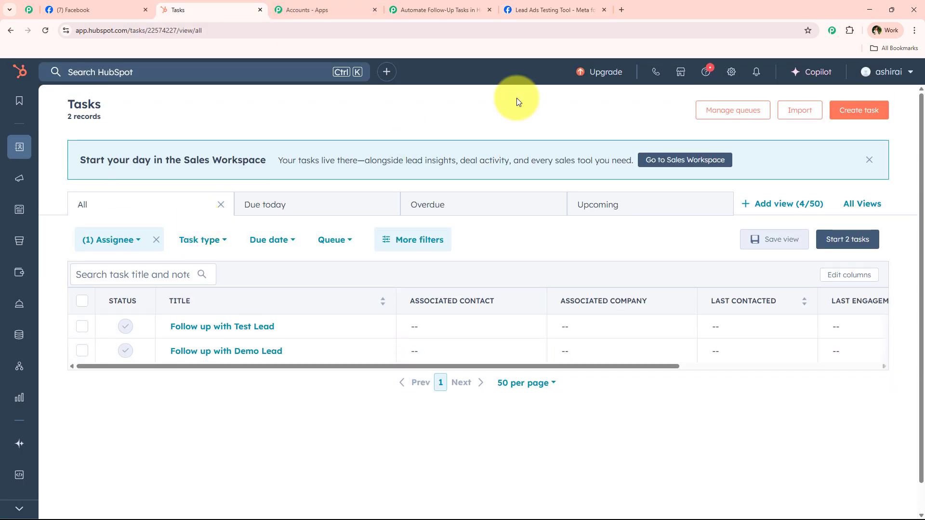
{"action": "left_click", "coordinate": [529, 10]}
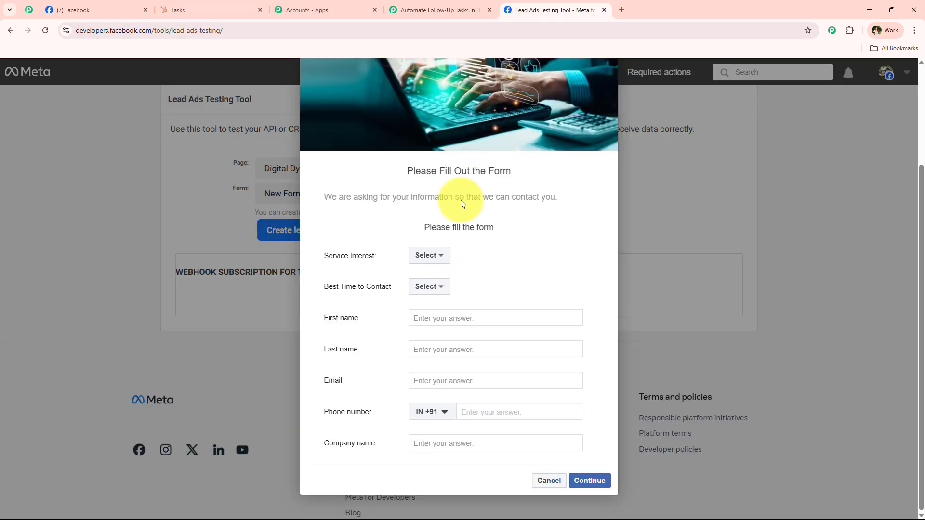
Choose Email Marketing and Afternoon, then enter the lead's first and last name.
{"action": "left_click", "coordinate": [428, 256]}
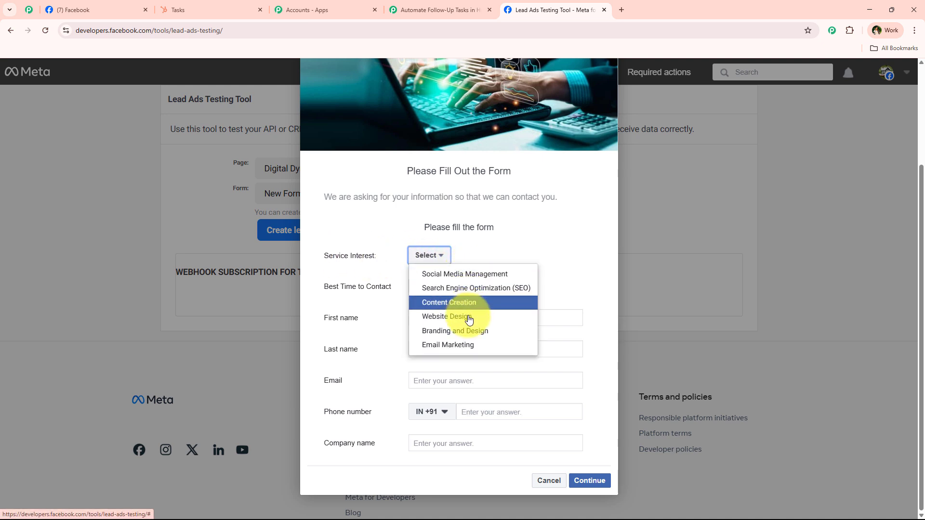
{"action": "left_click", "coordinate": [468, 345]}
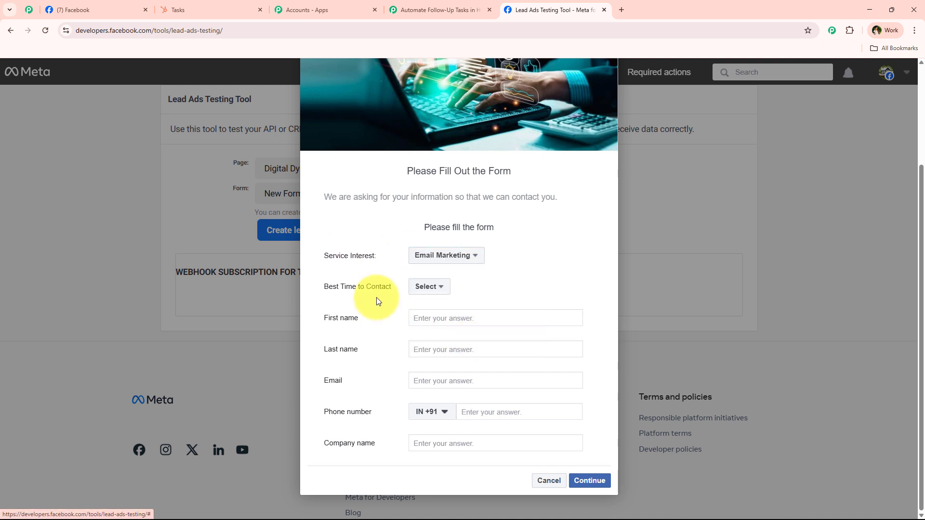
{"action": "left_click", "coordinate": [433, 288]}
{"action": "left_click", "coordinate": [484, 323]}
{"action": "left_click", "coordinate": [447, 318]}
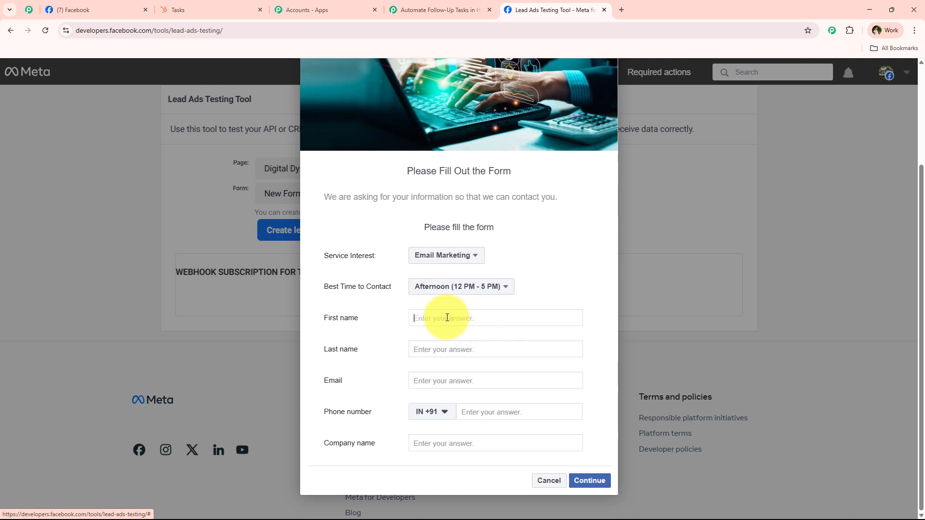
{"action": "type", "text": "Sm"}
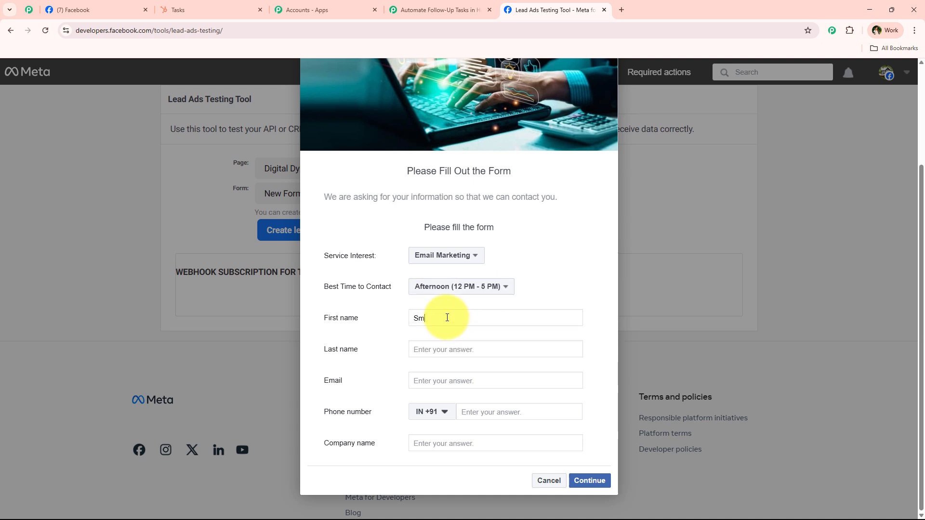
{"action": "type", "text": "art"}
{"action": "left_click", "coordinate": [450, 347]}
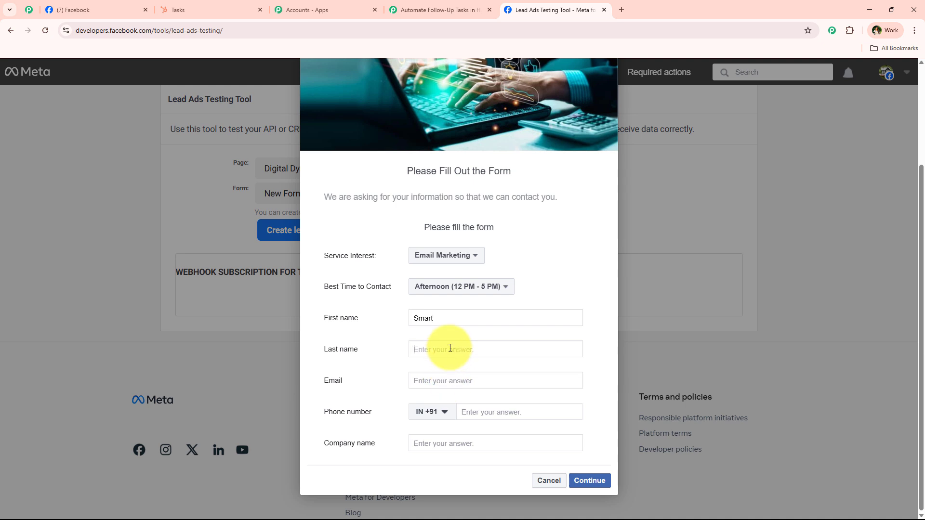
{"action": "type", "text": "Lead"}
Fill in the lead's e-mail, phone number and company 'Pabbly Con', then submit the lead.
{"action": "left_click", "coordinate": [436, 382]}
{"action": "type", "text": "s"}
{"action": "key", "text": "BackSpace"}
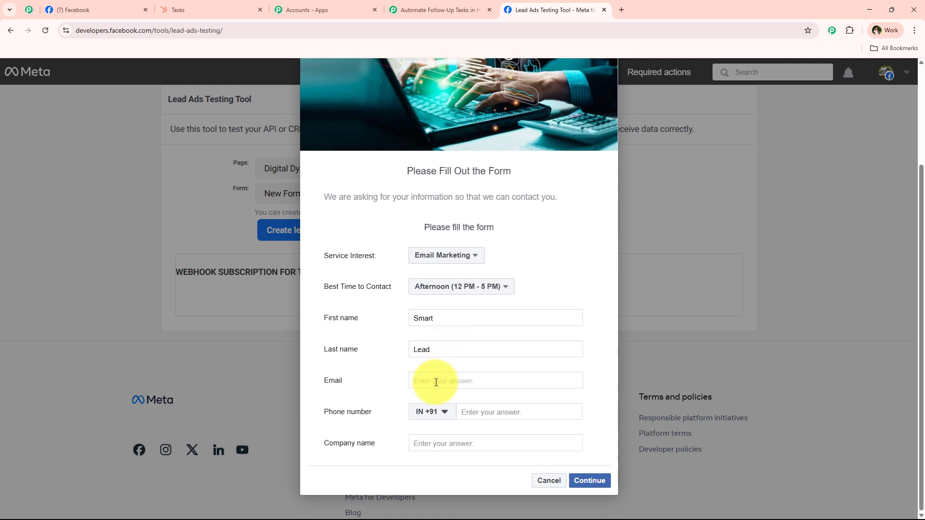
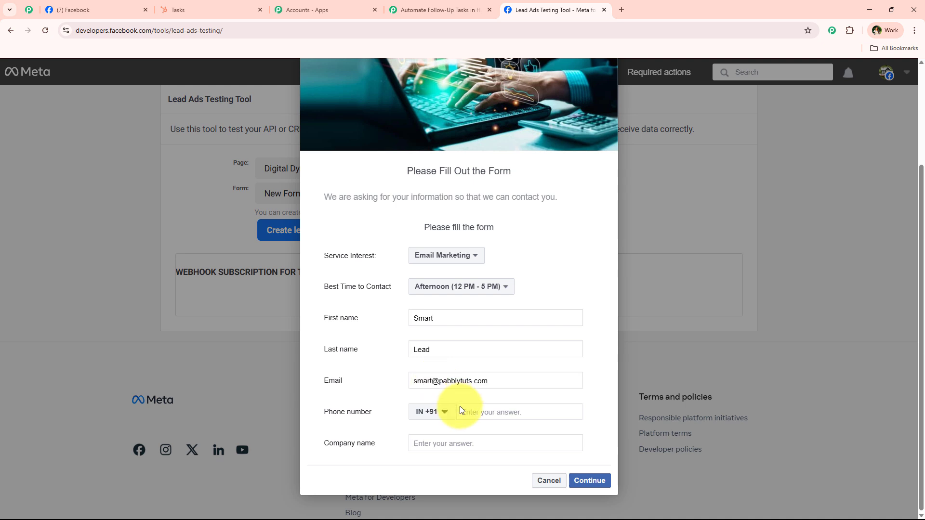
{"action": "left_click", "coordinate": [475, 415]}
{"action": "type", "text": "7"}
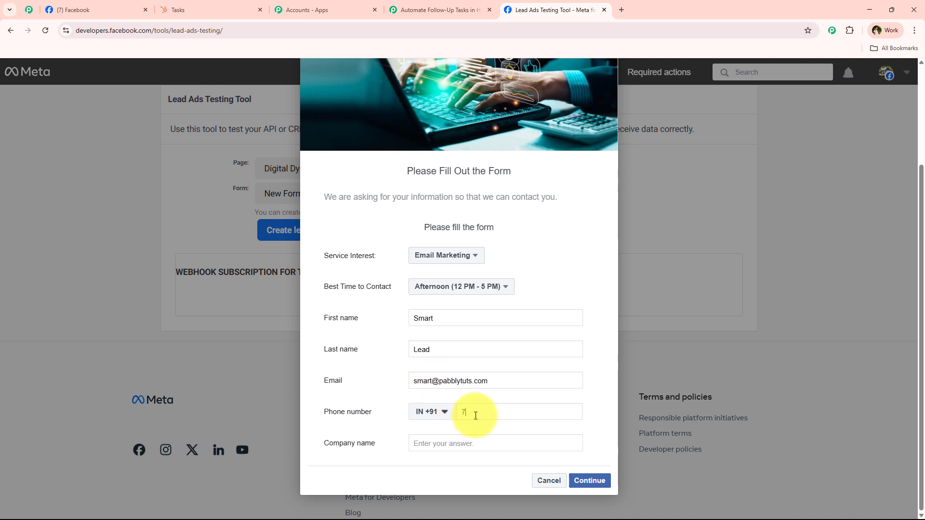
{"action": "type", "text": "7777 77777"}
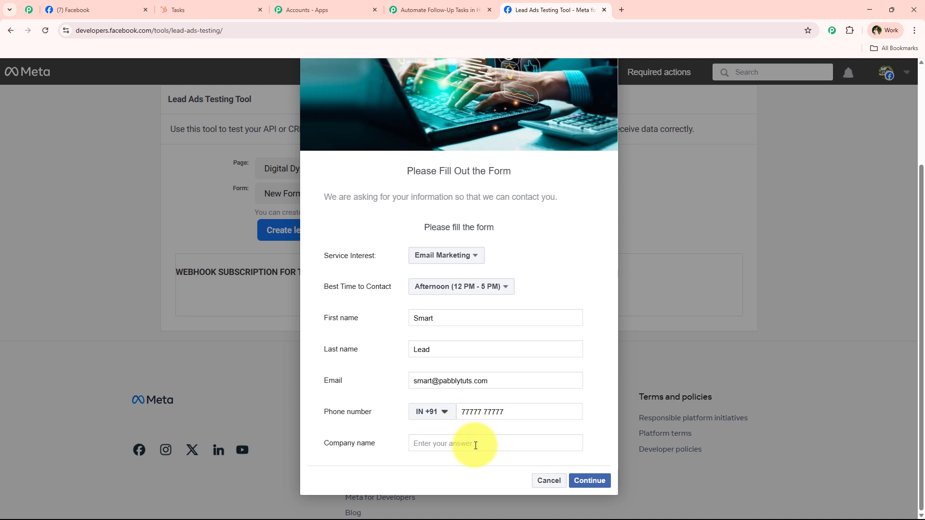
{"action": "left_click", "coordinate": [476, 446]}
{"action": "type", "text": "Pabbly Con"}
{"action": "left_click", "coordinate": [585, 479]}
{"action": "left_click", "coordinate": [591, 388]}
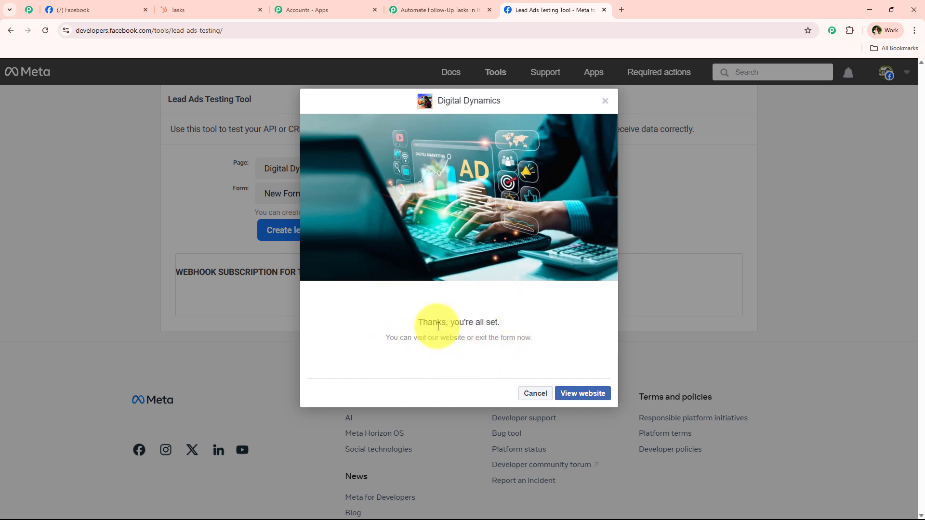
Reload HubSpot Tasks, confirm 3 records, and open the newly created follow-up task.
{"action": "left_click", "coordinate": [188, 6]}
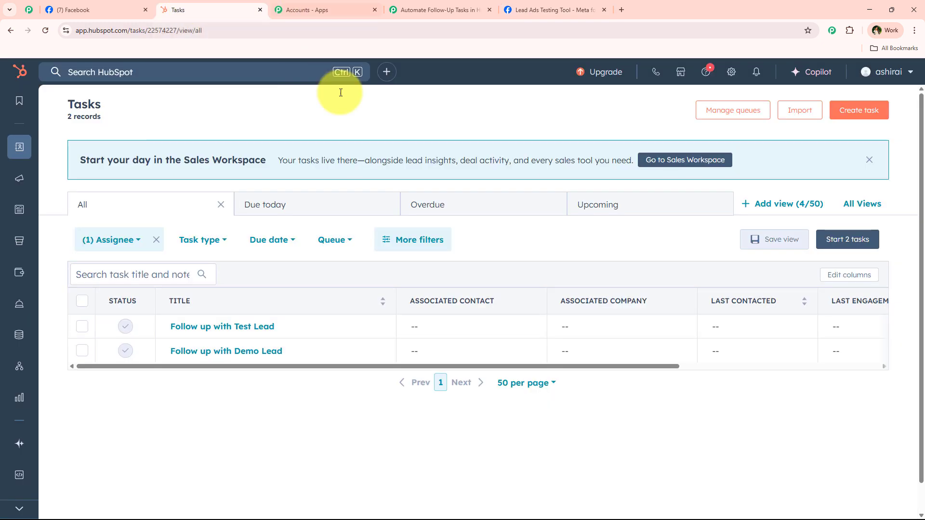
{"action": "left_click", "coordinate": [50, 26]}
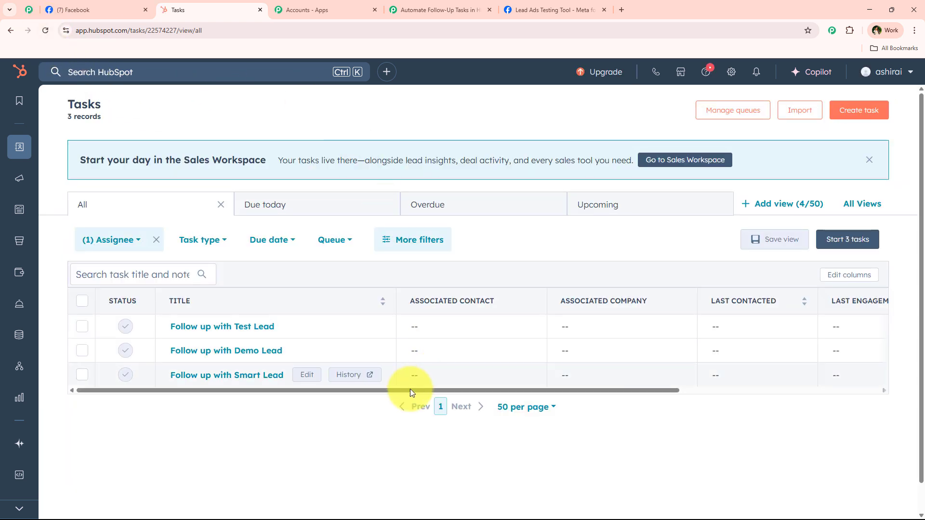
{"action": "left_click_drag", "start_coordinate": [55, 102], "coordinate": [124, 117]}
{"action": "left_click", "coordinate": [123, 117]}
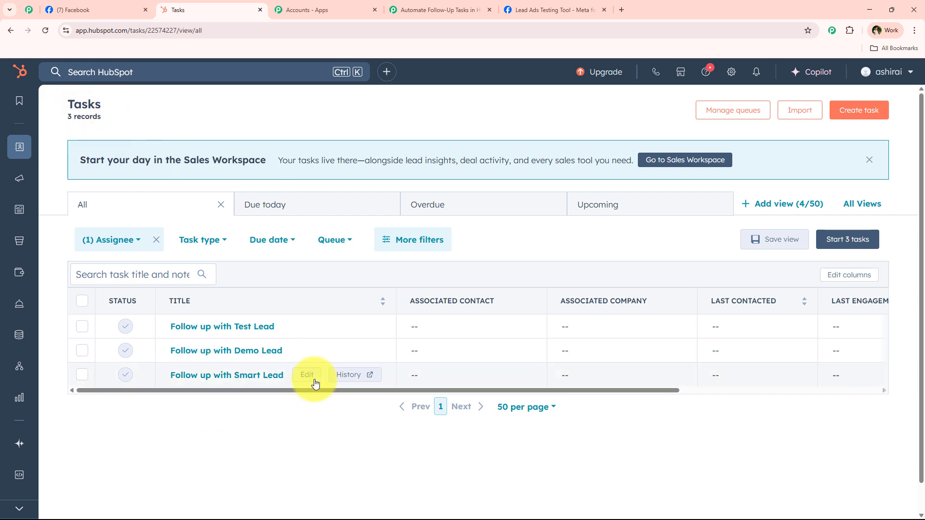
{"action": "left_click", "coordinate": [308, 377]}
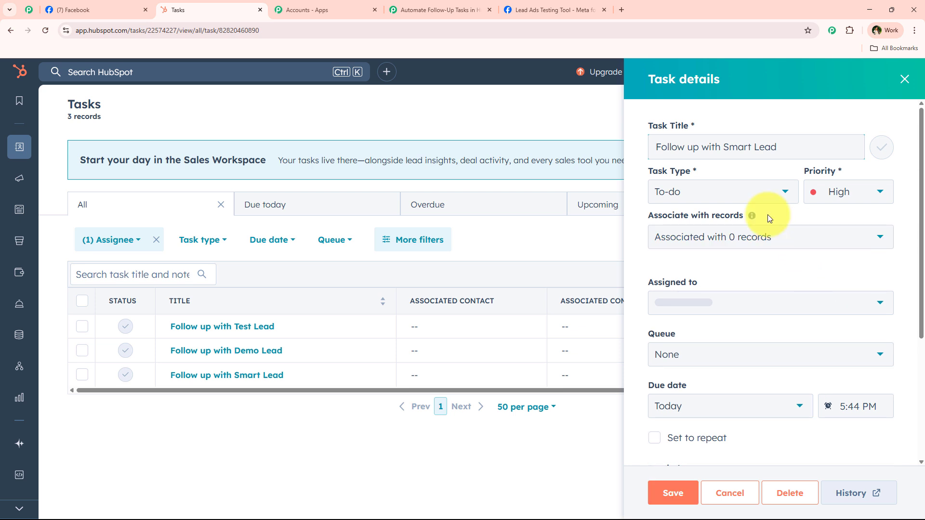
Verify the notes show email_marketing and afternoon, cancel the details, and return to Pabbly.
{"action": "scroll", "coordinate": [753, 258], "scroll_direction": "down", "scroll_amount": 1}
{"action": "scroll", "coordinate": [752, 254], "scroll_direction": "down", "scroll_amount": 3}
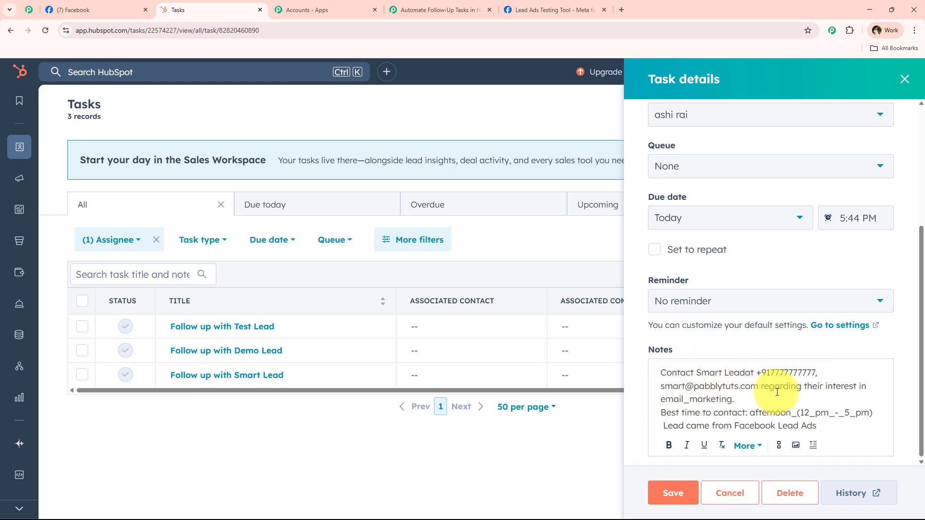
{"action": "left_click_drag", "start_coordinate": [749, 400], "coordinate": [632, 406]}
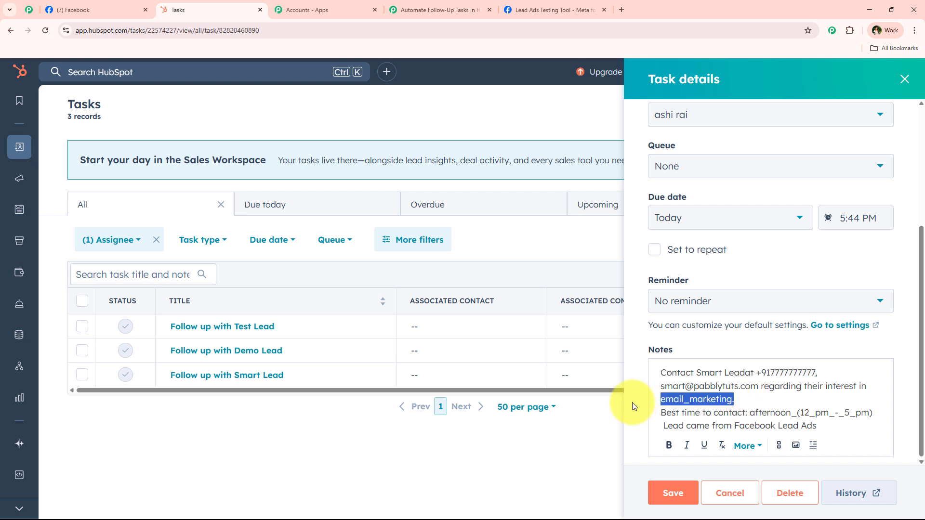
{"action": "left_click", "coordinate": [750, 413]}
{"action": "left_click", "coordinate": [886, 414], "text": "shift"}
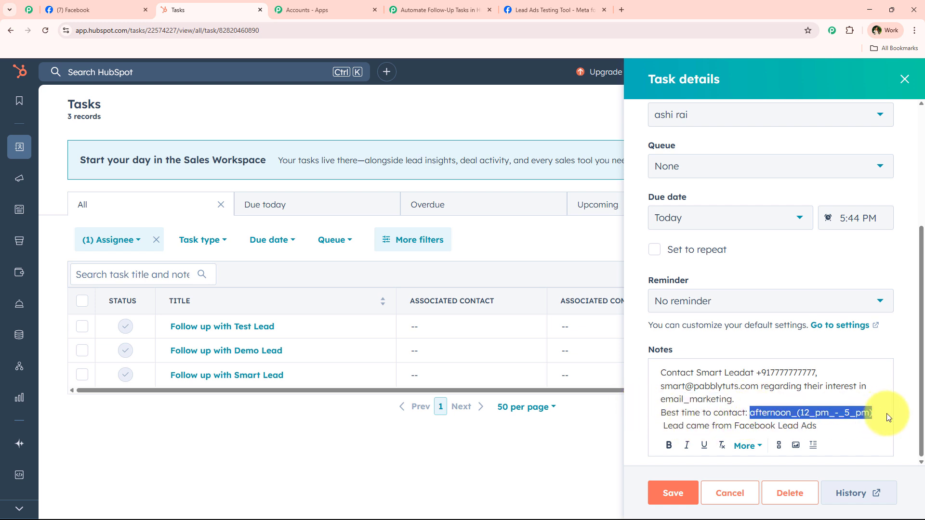
{"action": "left_click", "coordinate": [746, 491]}
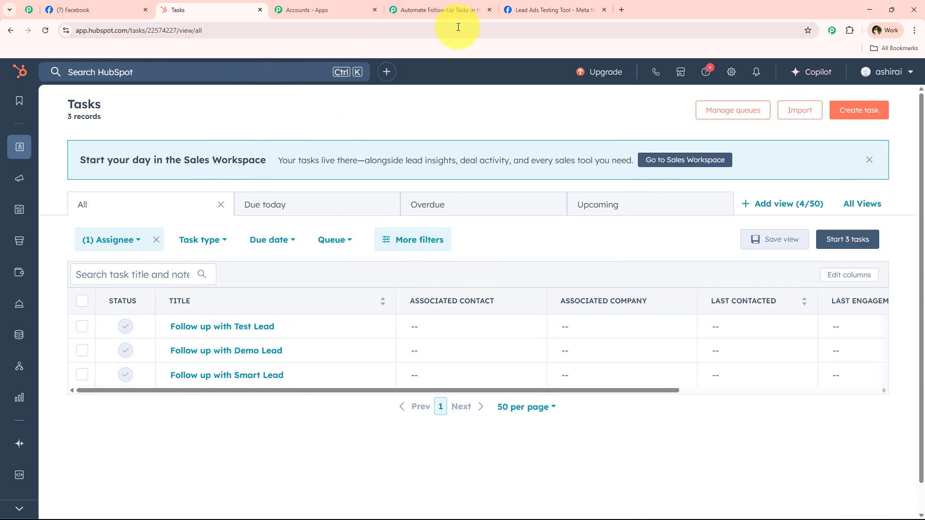
{"action": "left_click", "coordinate": [448, 10]}
{"action": "left_click", "coordinate": [510, 8]}
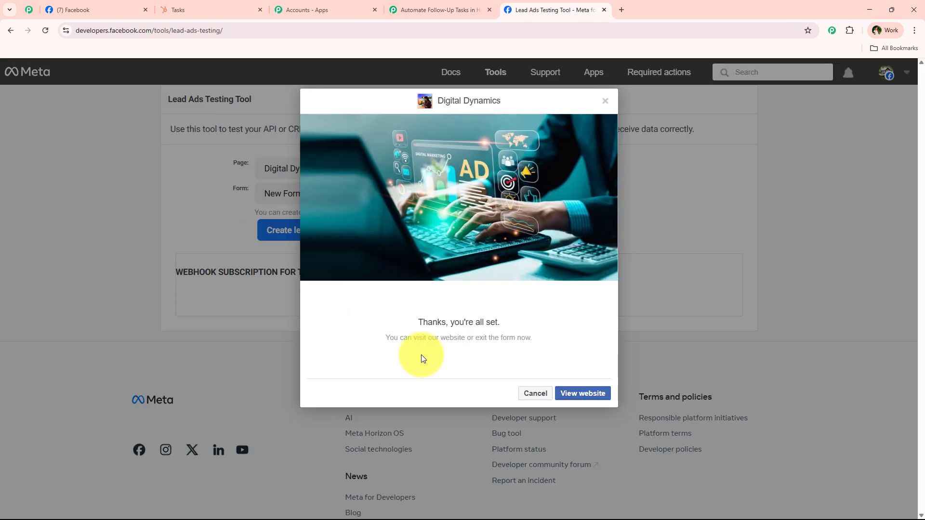
{"action": "left_click", "coordinate": [454, 10]}
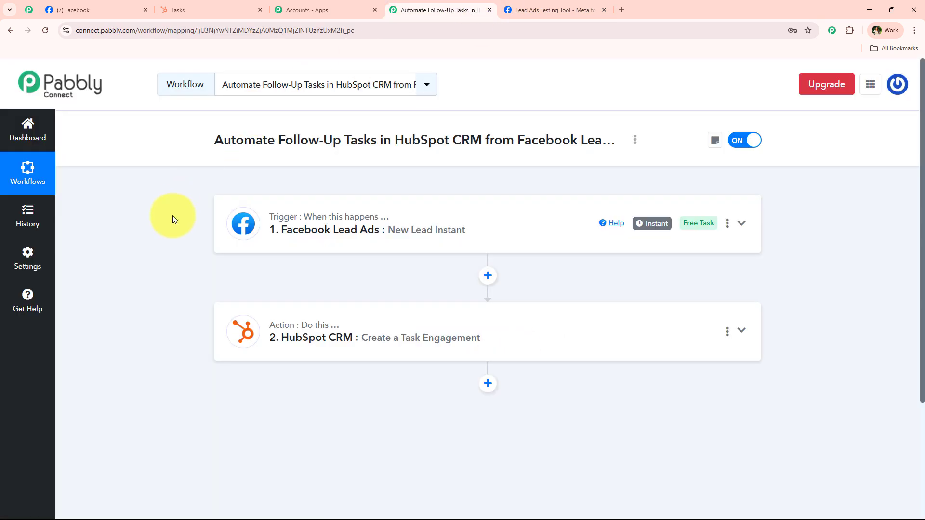